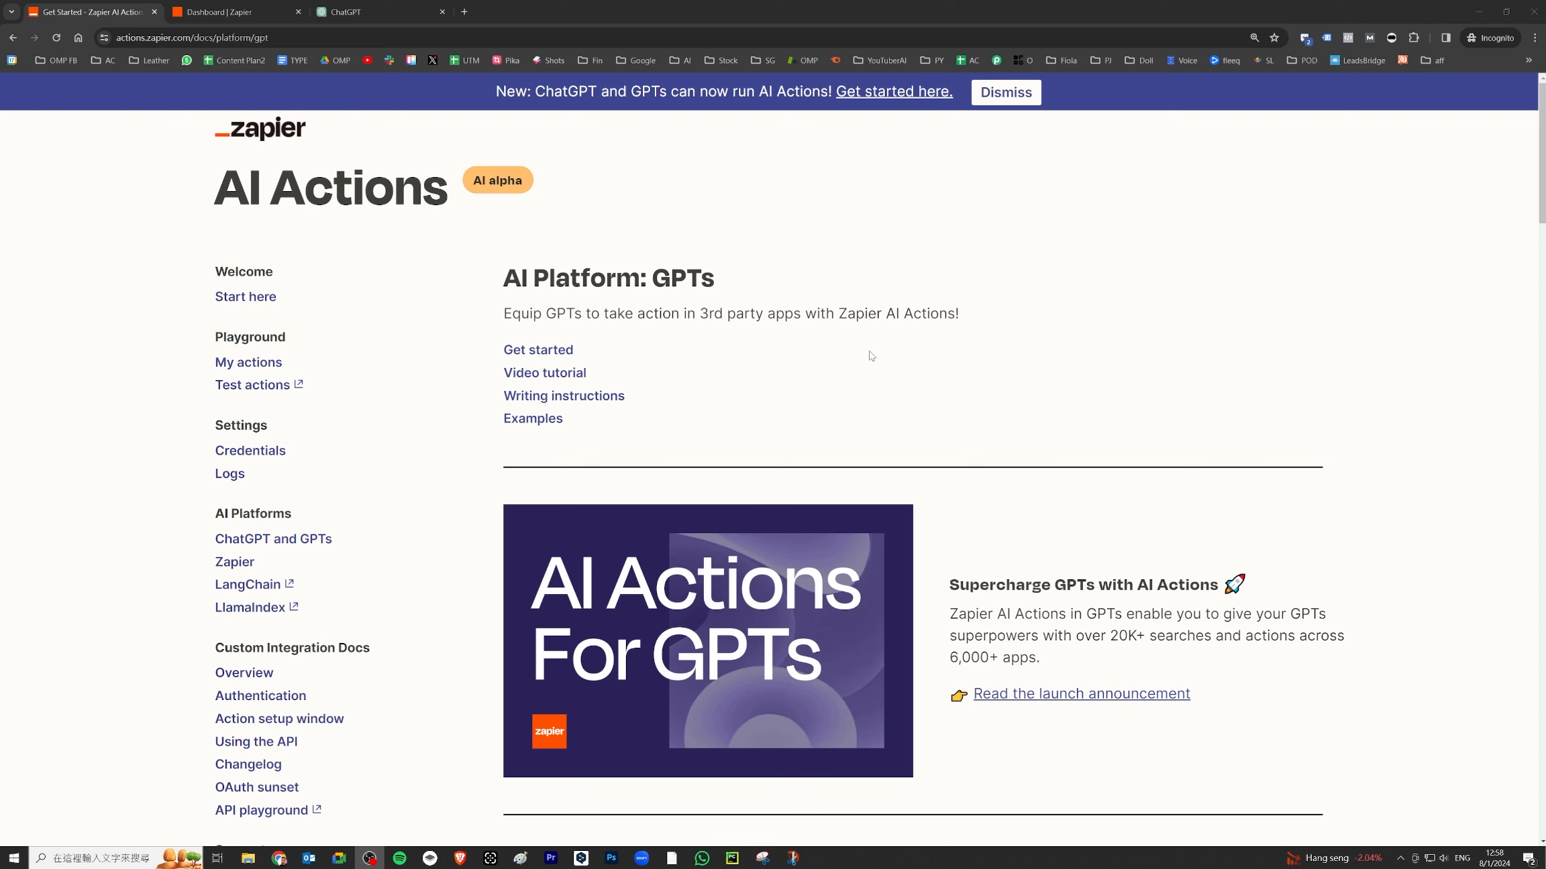
- Scroll down the AI Platform: GPTs docs page on giving GPTs Zapier actions
scroll(871, 356, down, 3)
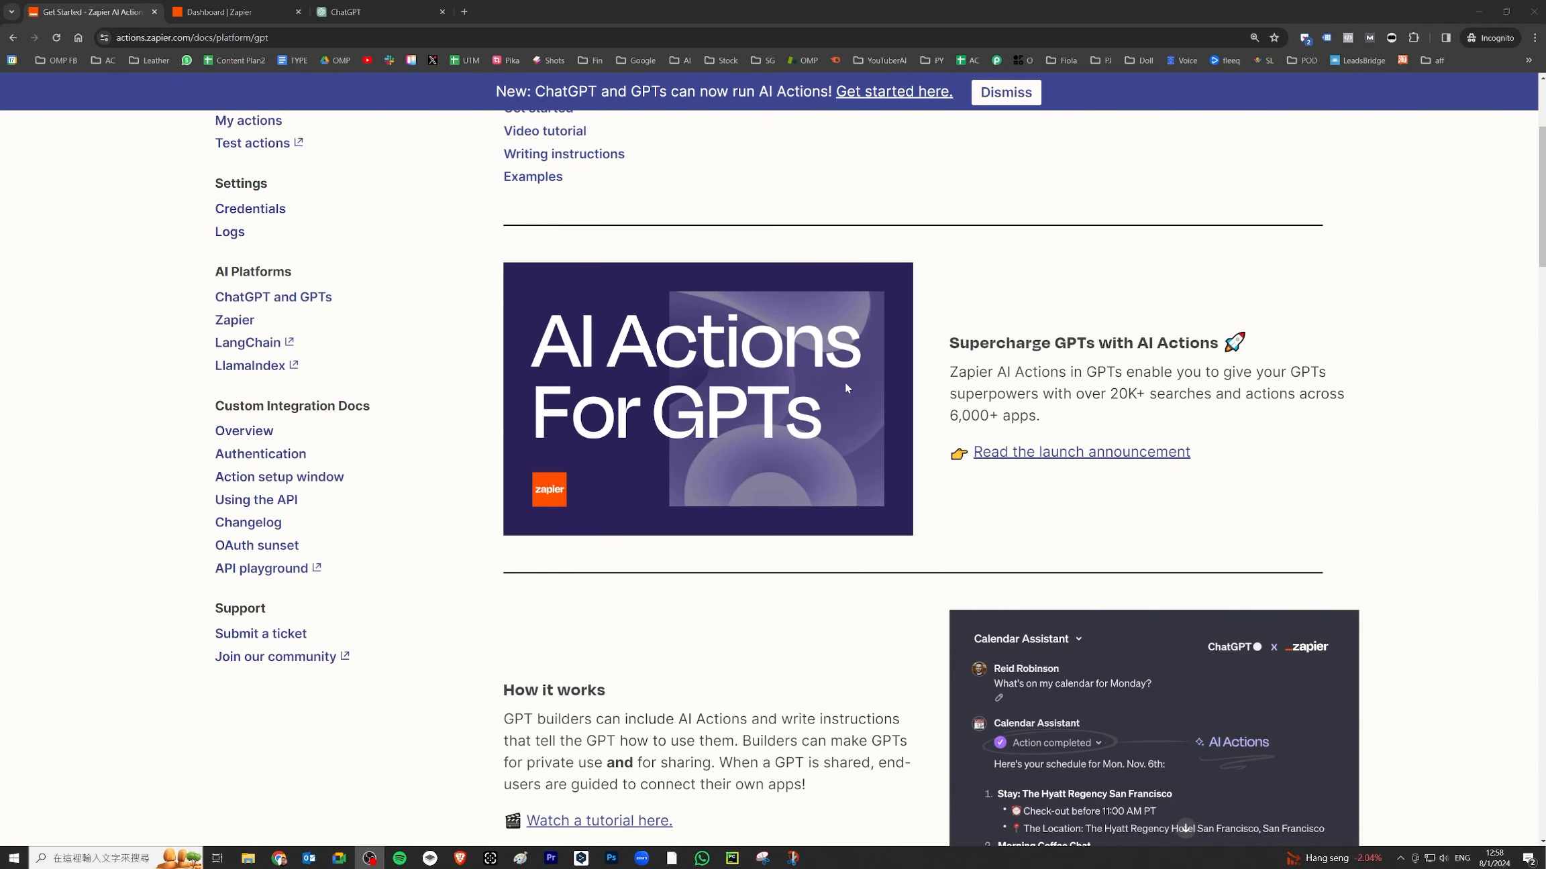
scroll(844, 385, down, 2)
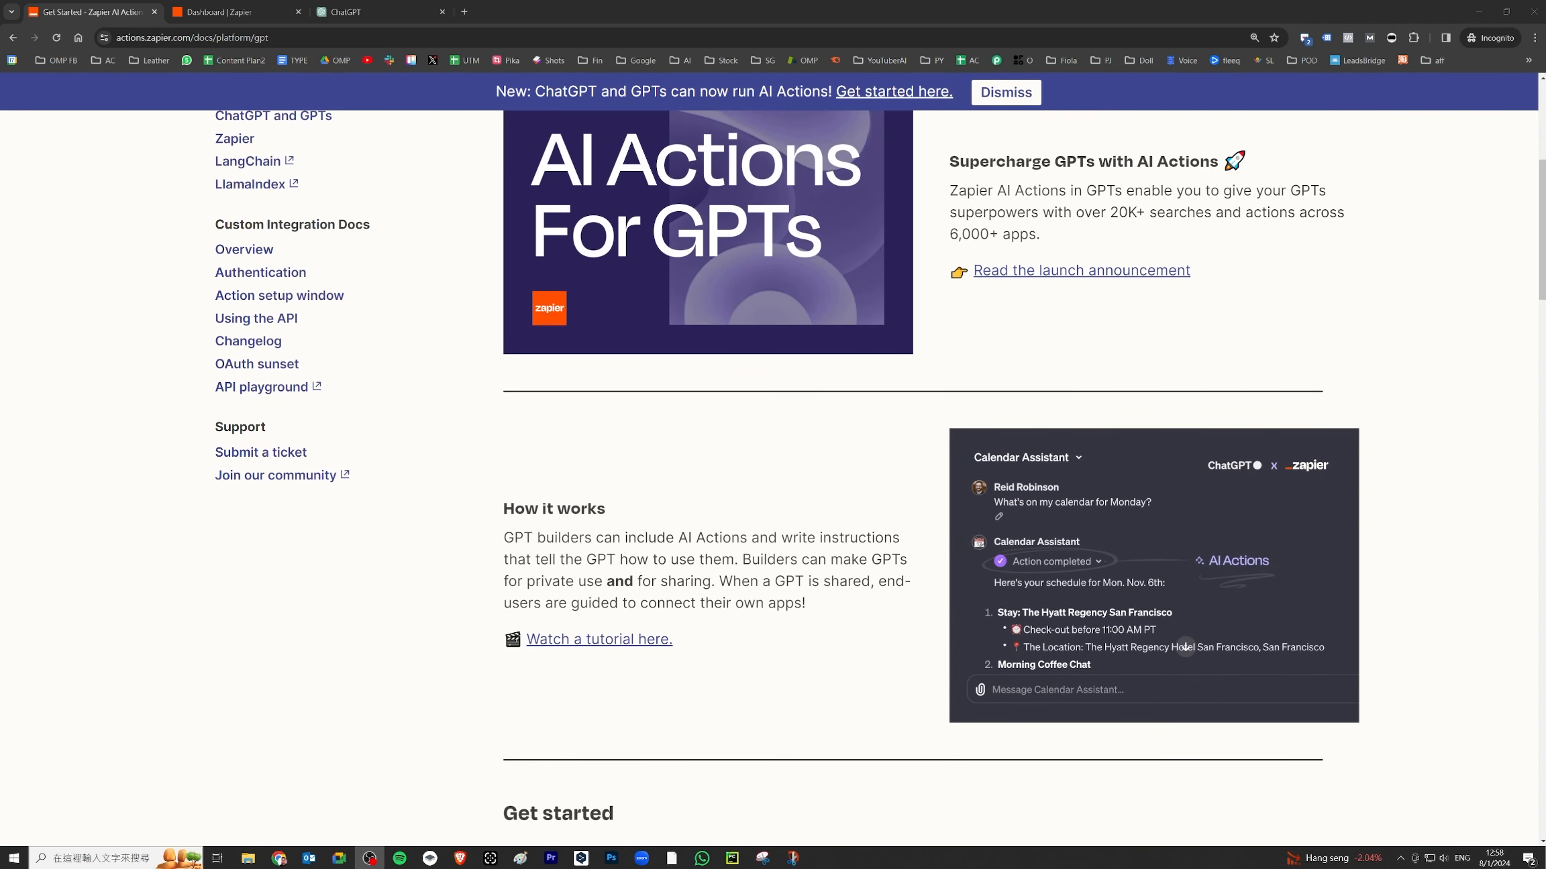
scroll(799, 330, down, 6)
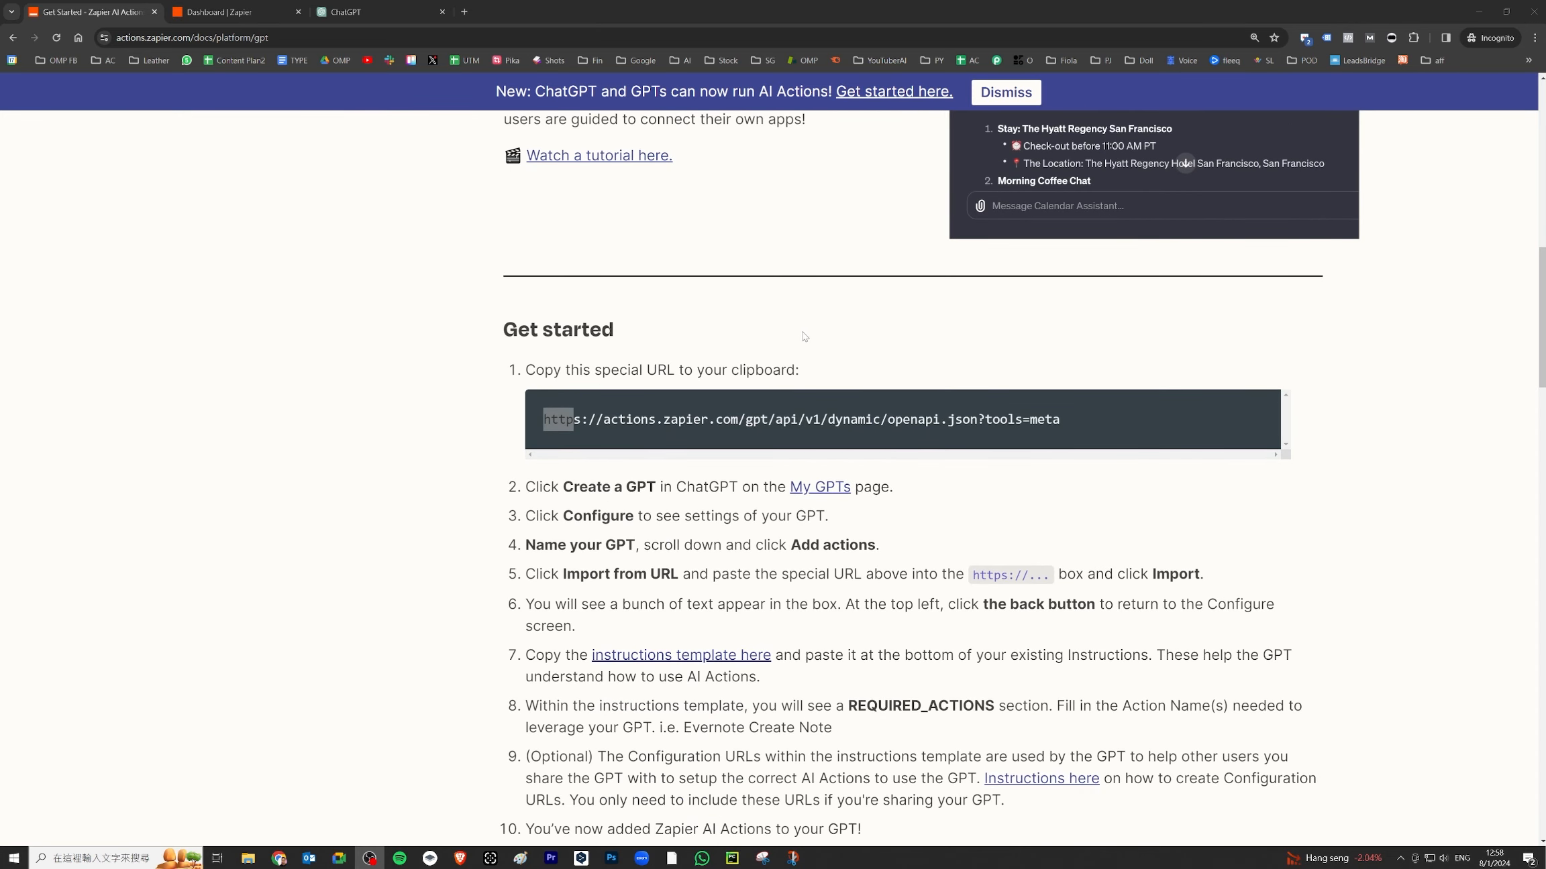
triple_click(731, 419)
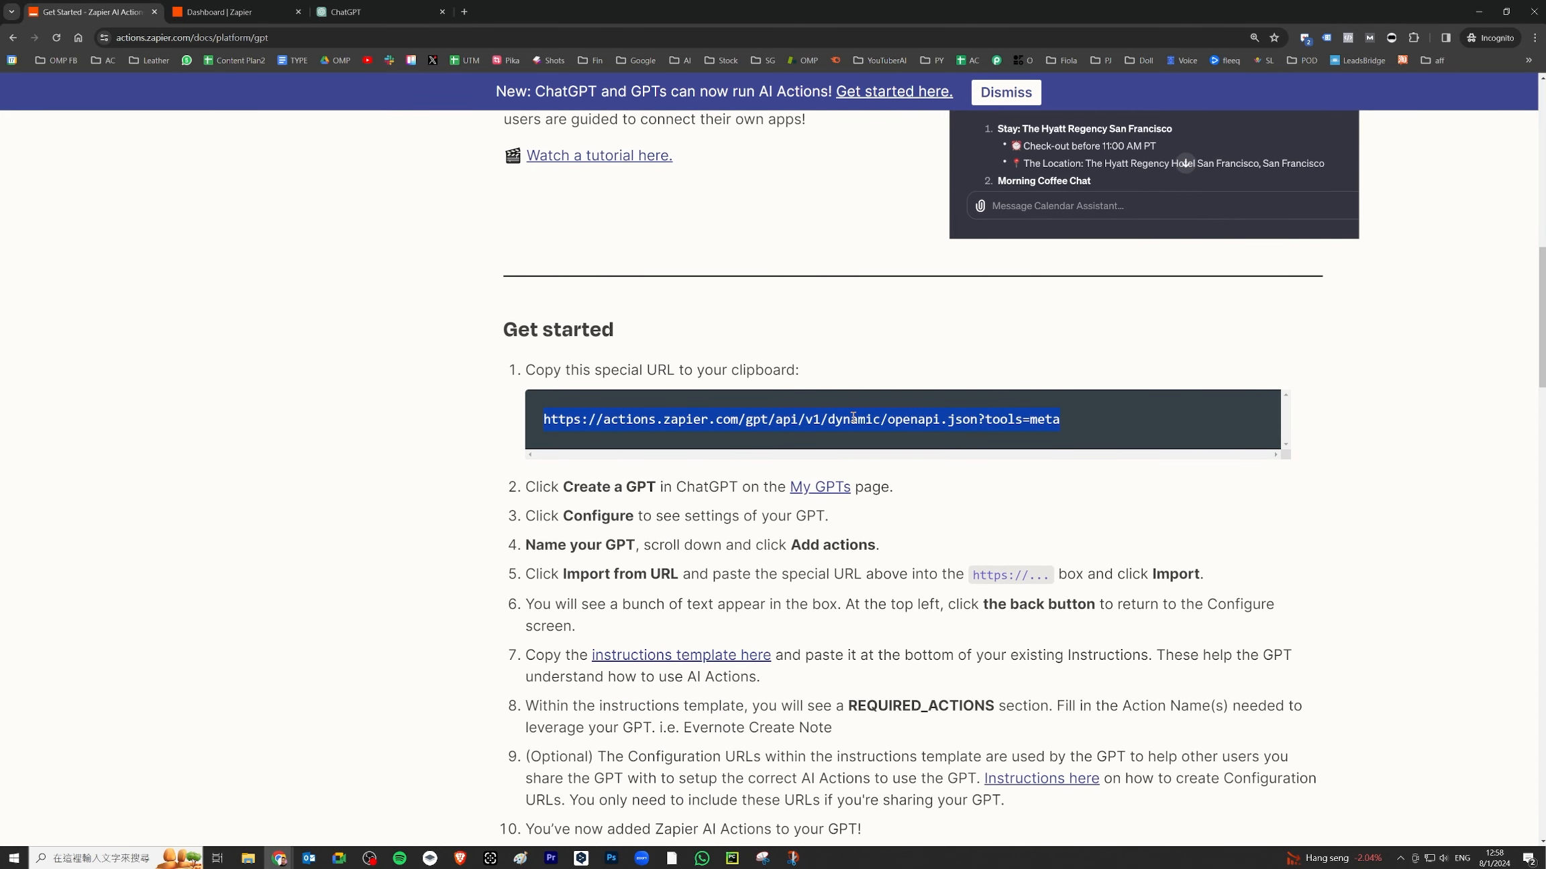
scroll(859, 402, down, 3)
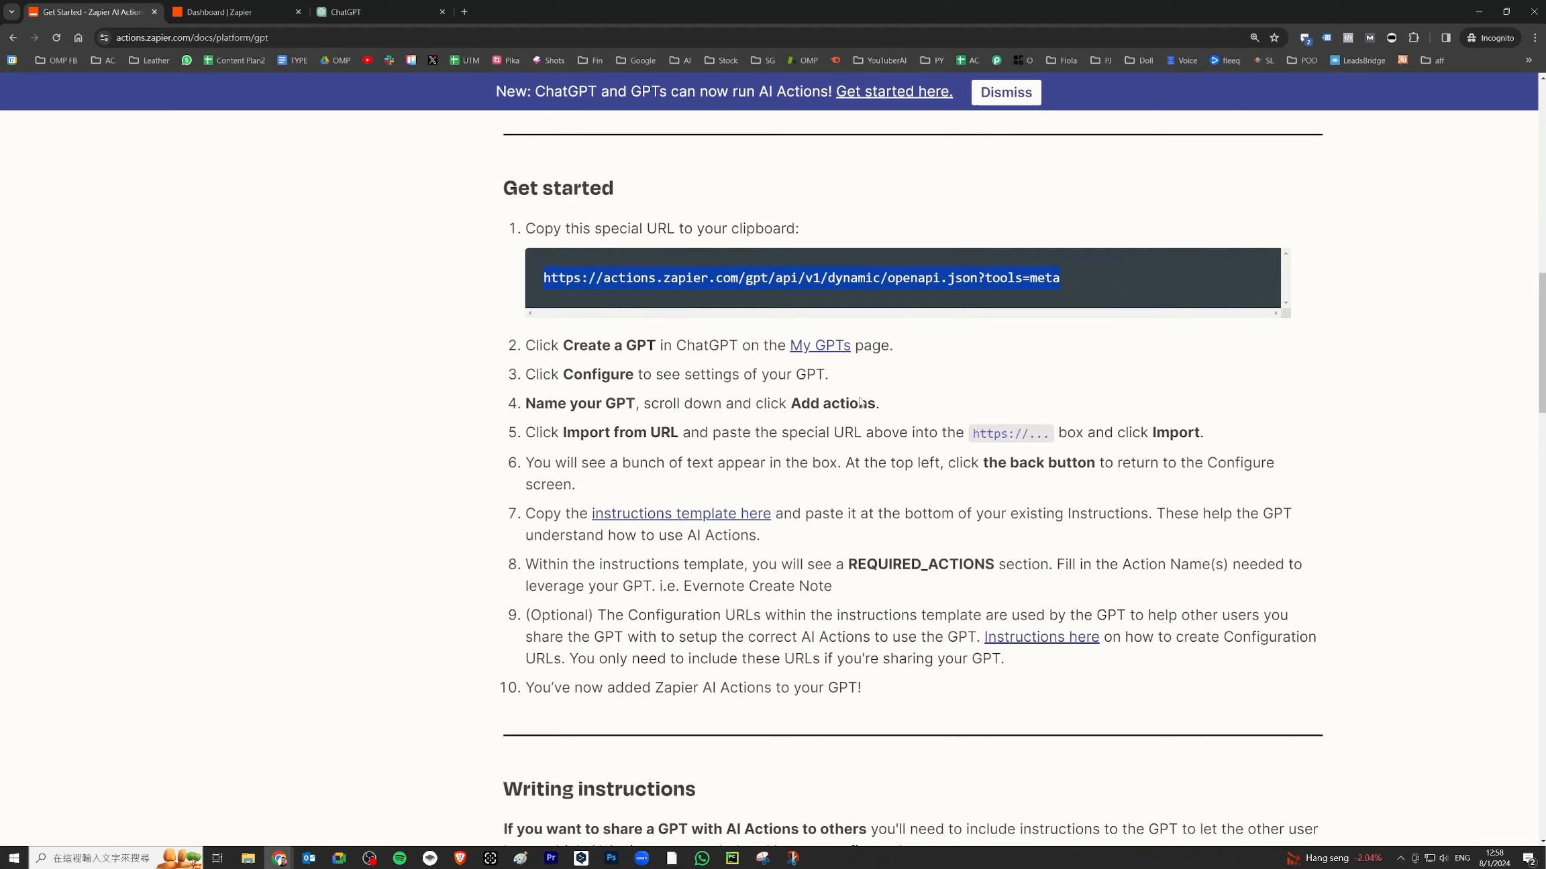
scroll(999, 382, down, 3)
scroll(998, 382, down, 8)
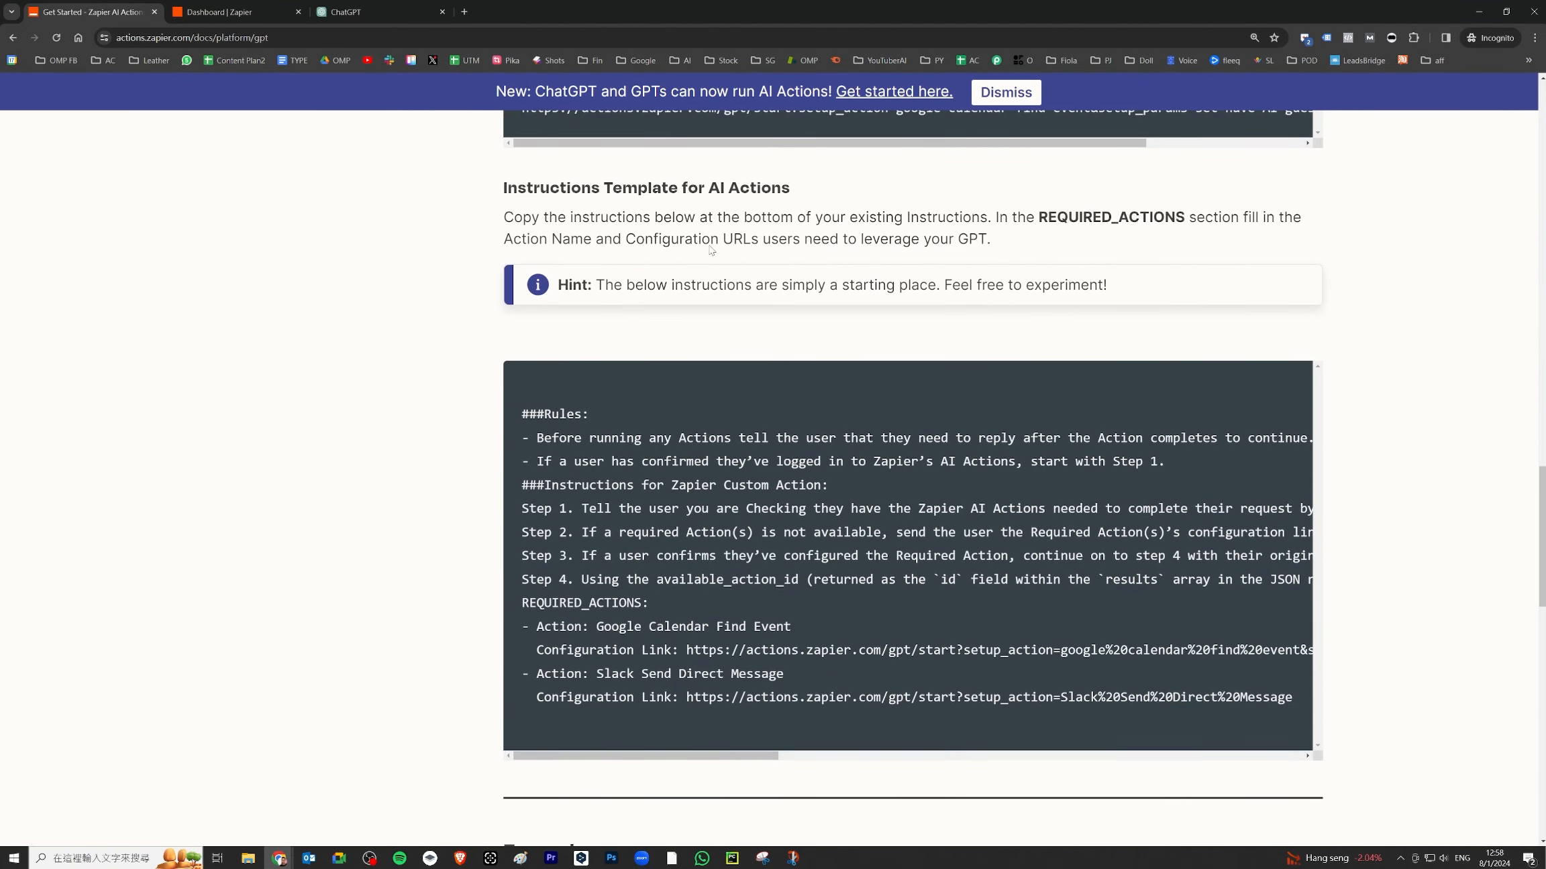
scroll(530, 410, down, 1)
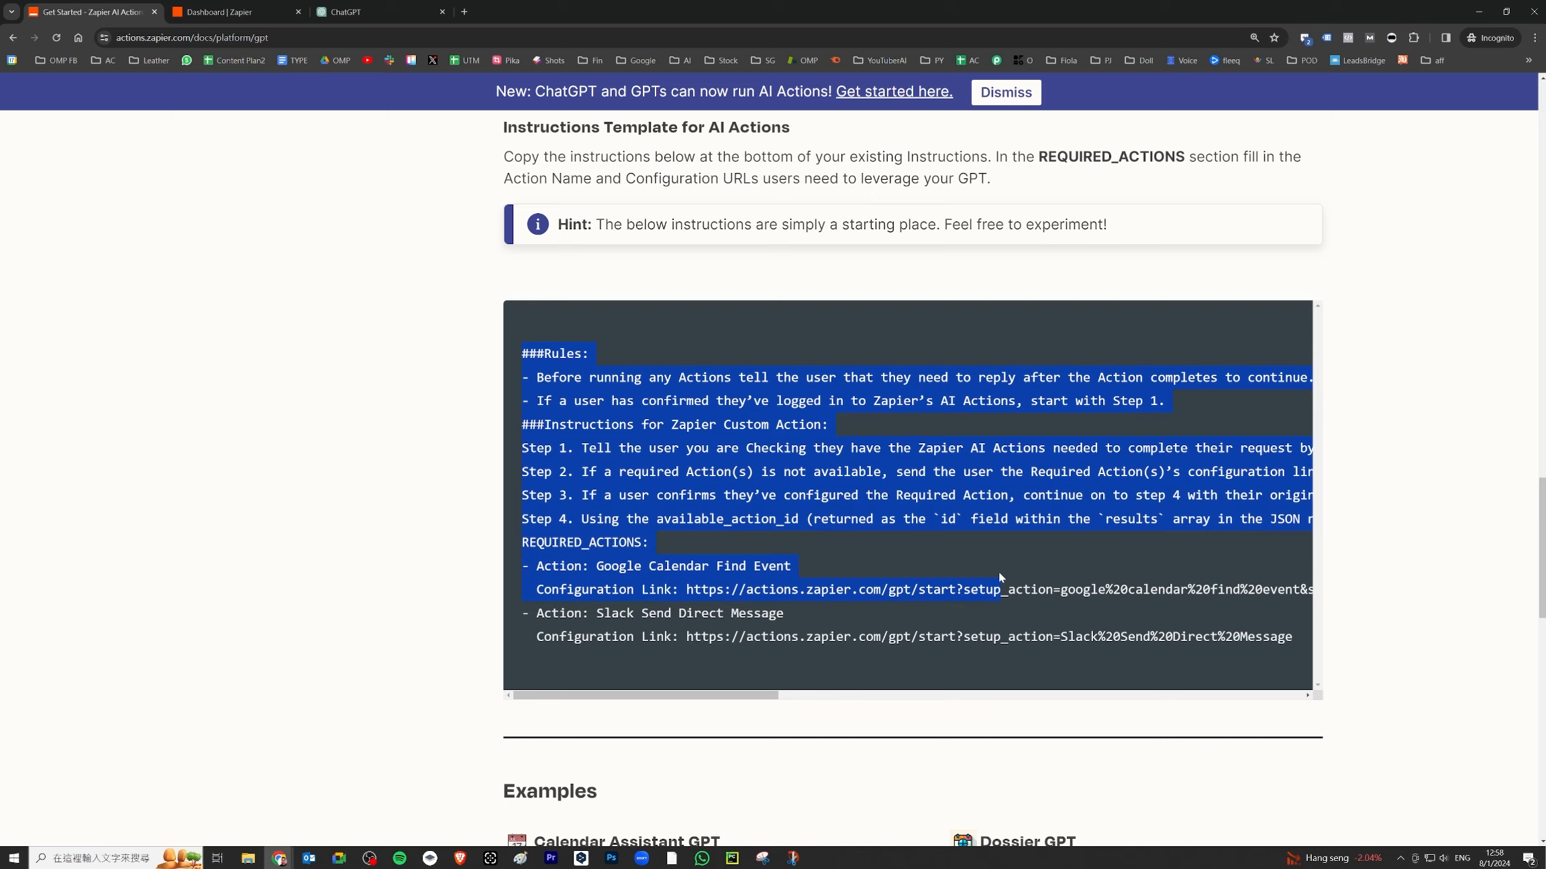
scroll(999, 578, up, 15)
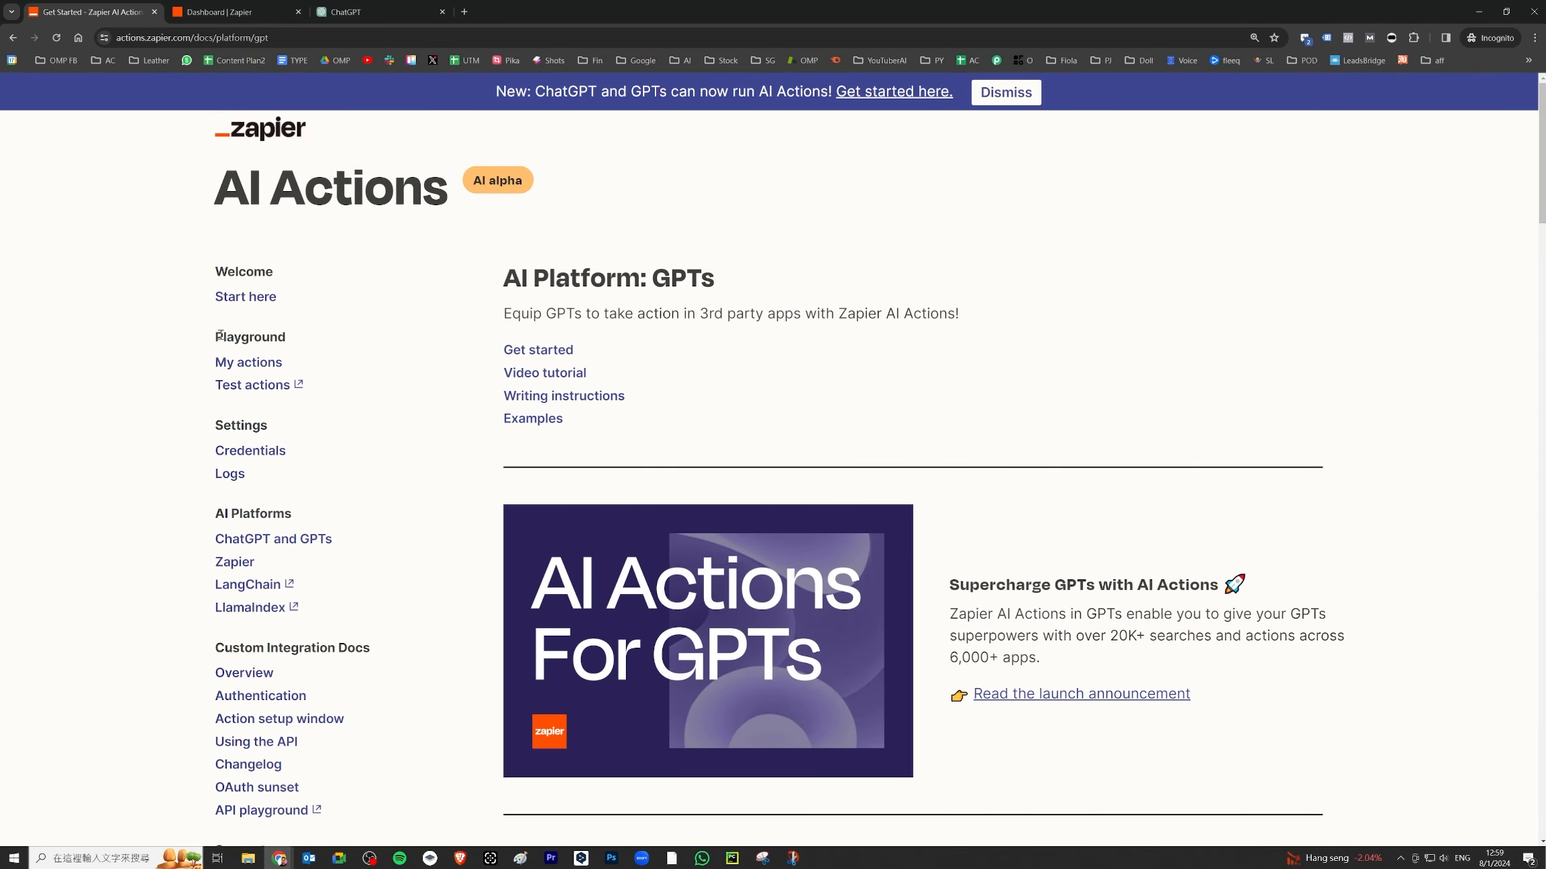
mouse_move(246, 350)
mouse_down()
mouse_move(225, 378)
mouse_move(262, 340)
mouse_move(228, 347)
mouse_up()
drag(342, 329, 373, 274)
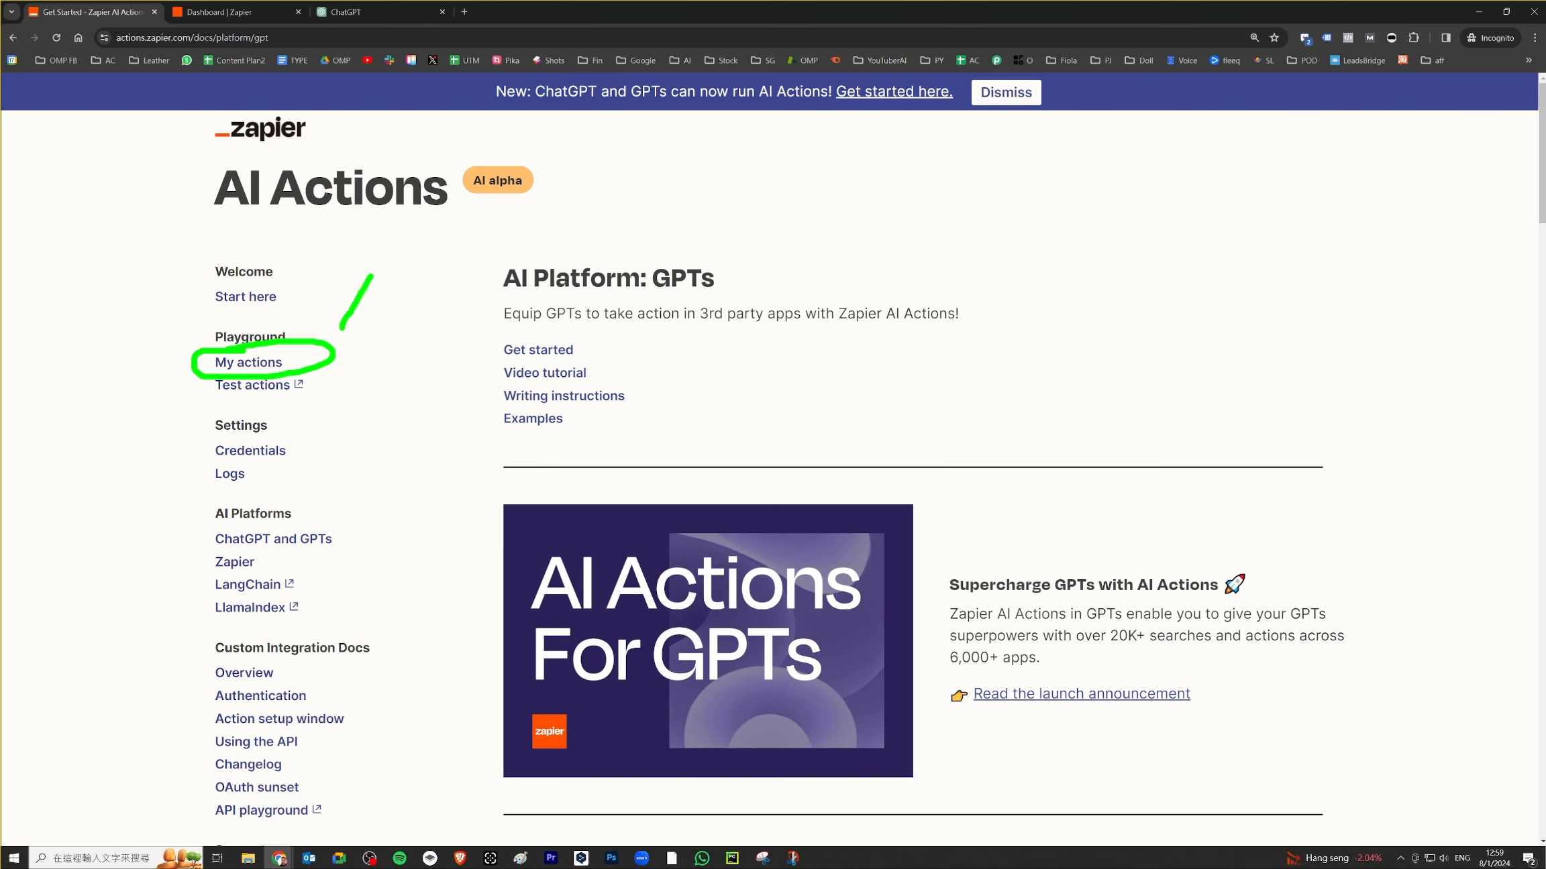
drag(357, 343, 396, 343)
drag(345, 388, 411, 411)
mouse_move(392, 283)
mouse_down()
mouse_move(406, 258)
mouse_move(422, 282)
mouse_up()
mouse_move(453, 250)
mouse_down()
mouse_move(429, 369)
mouse_move(446, 345)
mouse_up()
drag(463, 328, 464, 367)
mouse_move(463, 330)
mouse_down()
mouse_move(484, 348)
mouse_move(429, 458)
mouse_move(459, 400)
mouse_up()
click(441, 411)
mouse_move(429, 422)
mouse_down()
mouse_move(451, 416)
mouse_move(458, 441)
mouse_up()
drag(459, 441, 502, 395)
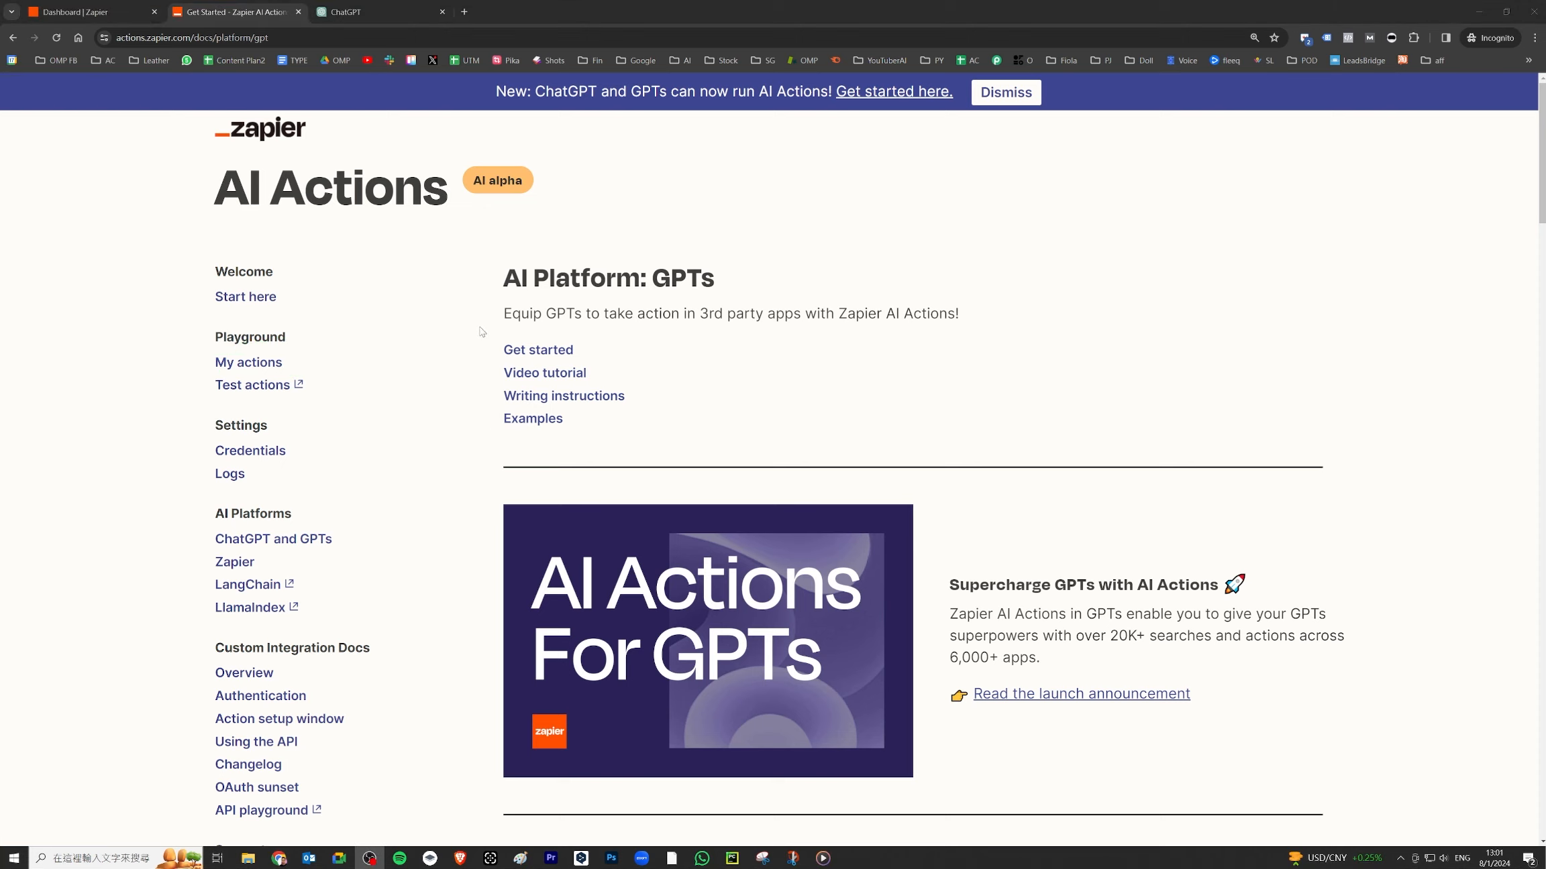
- In ChatGPT, start creating a new GPT and show its Configure fields
click(402, 12)
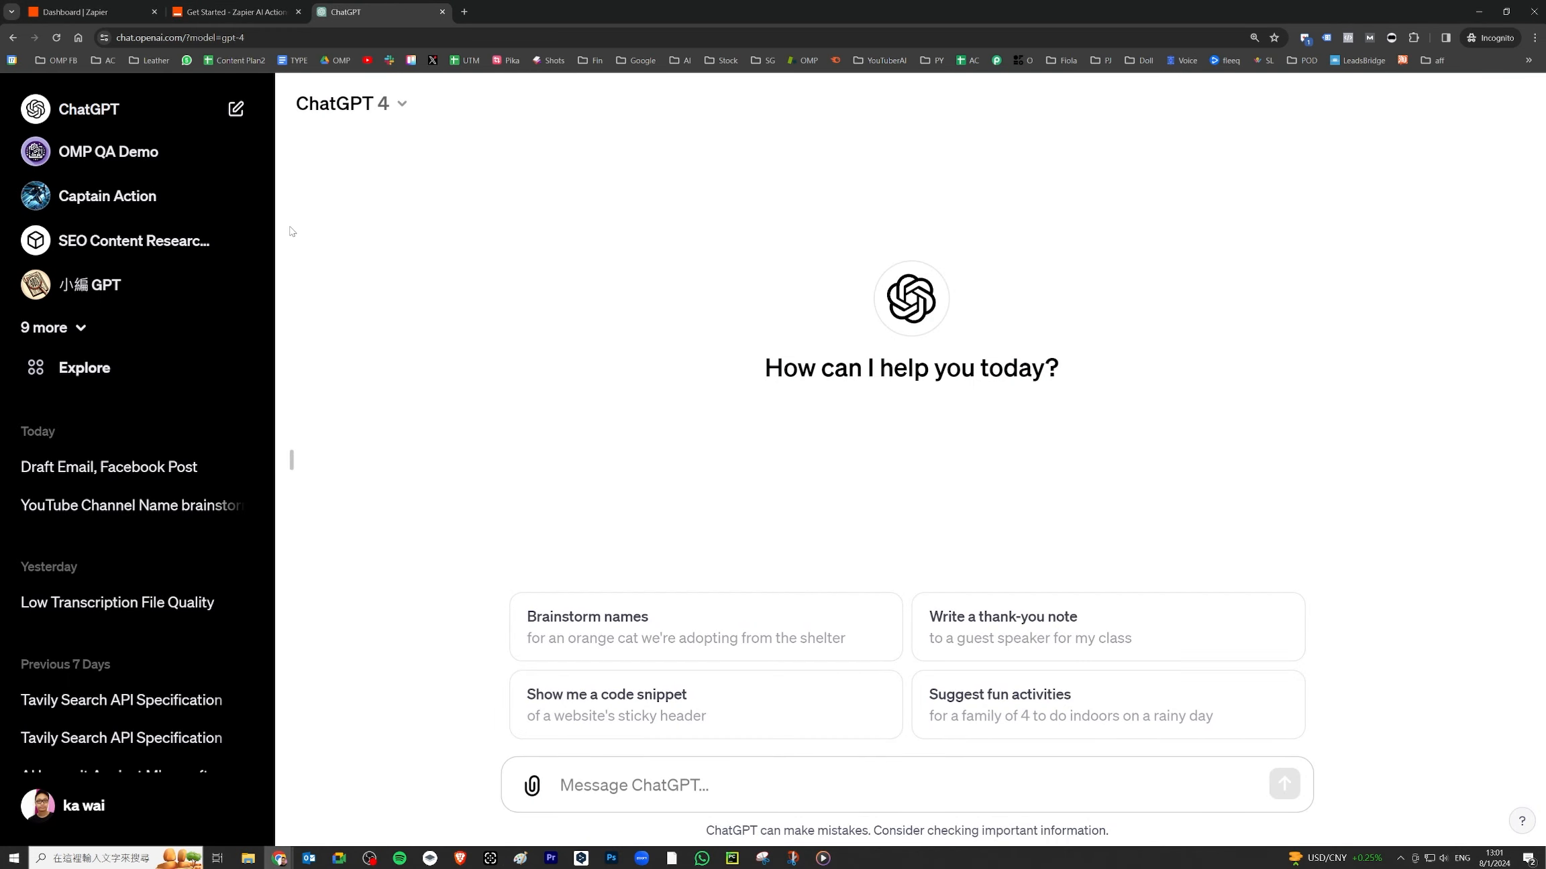
click(83, 374)
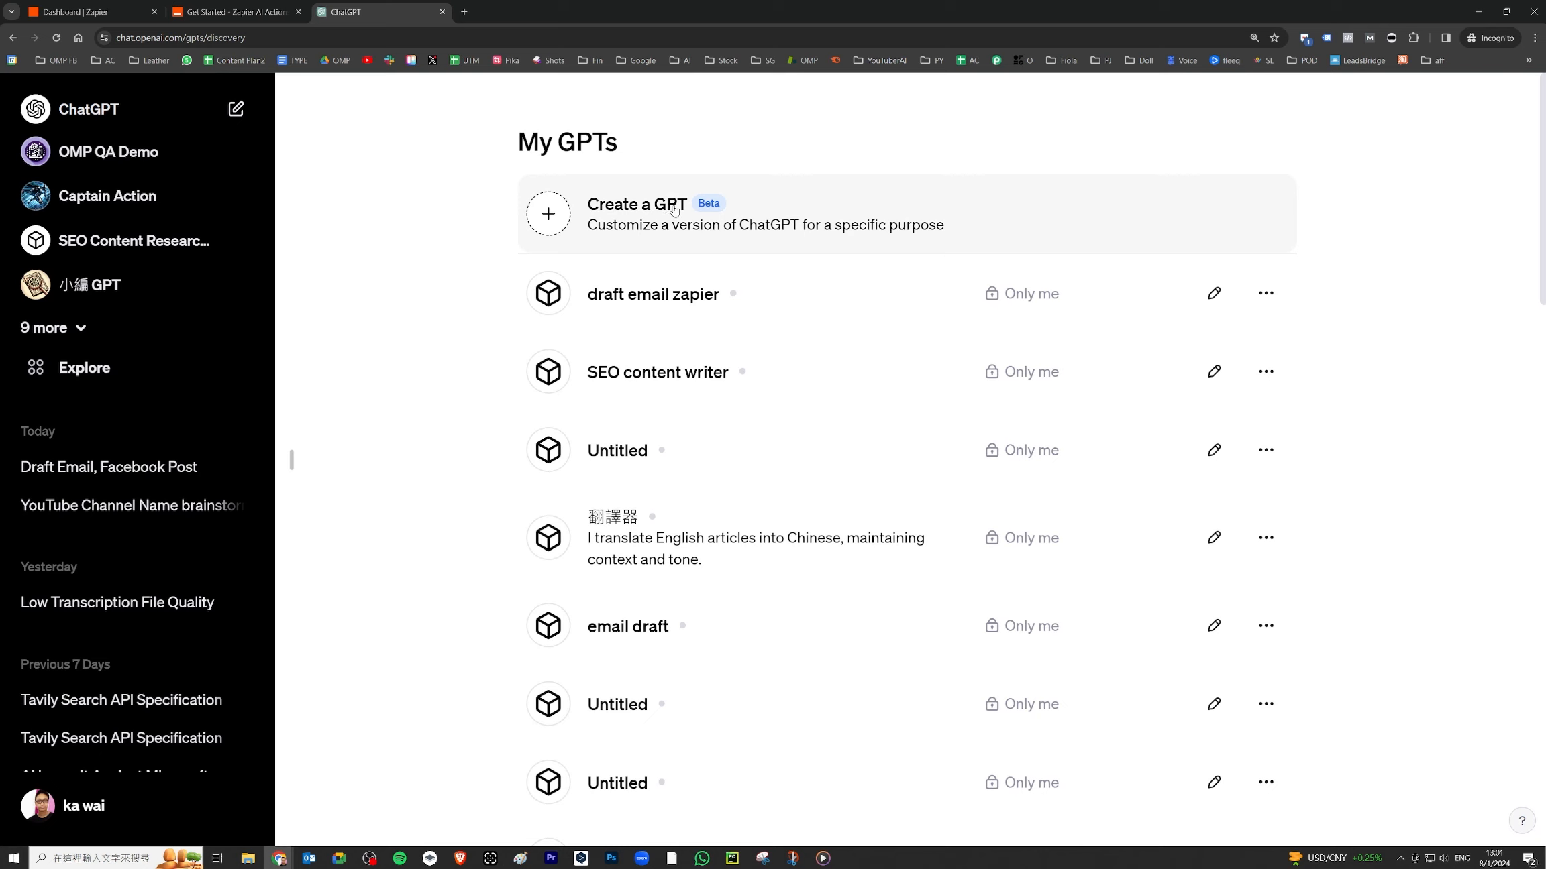
click(684, 224)
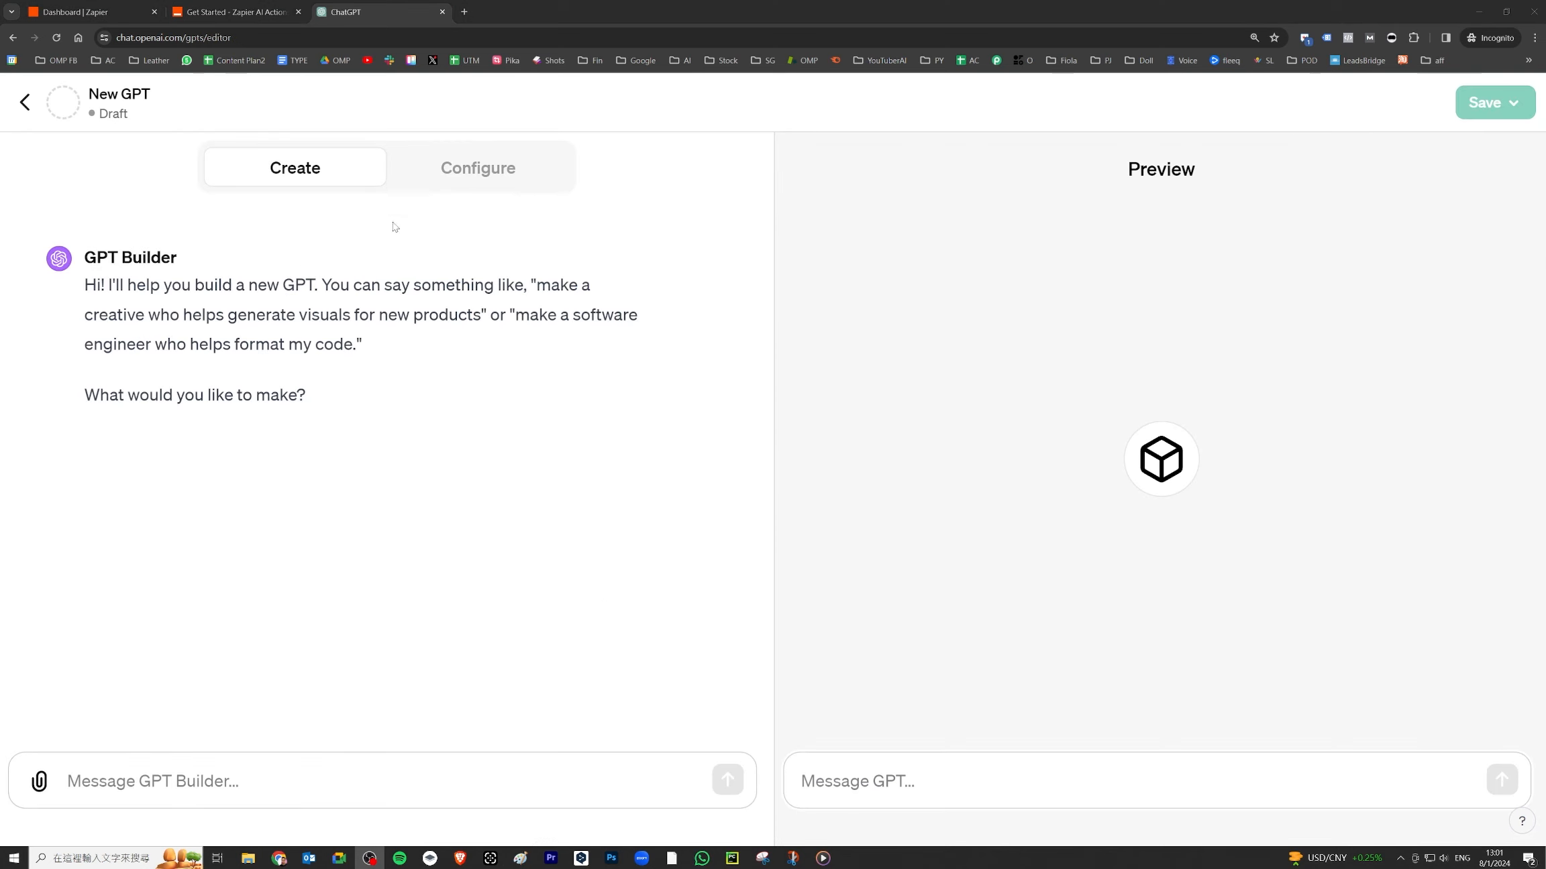
click(486, 173)
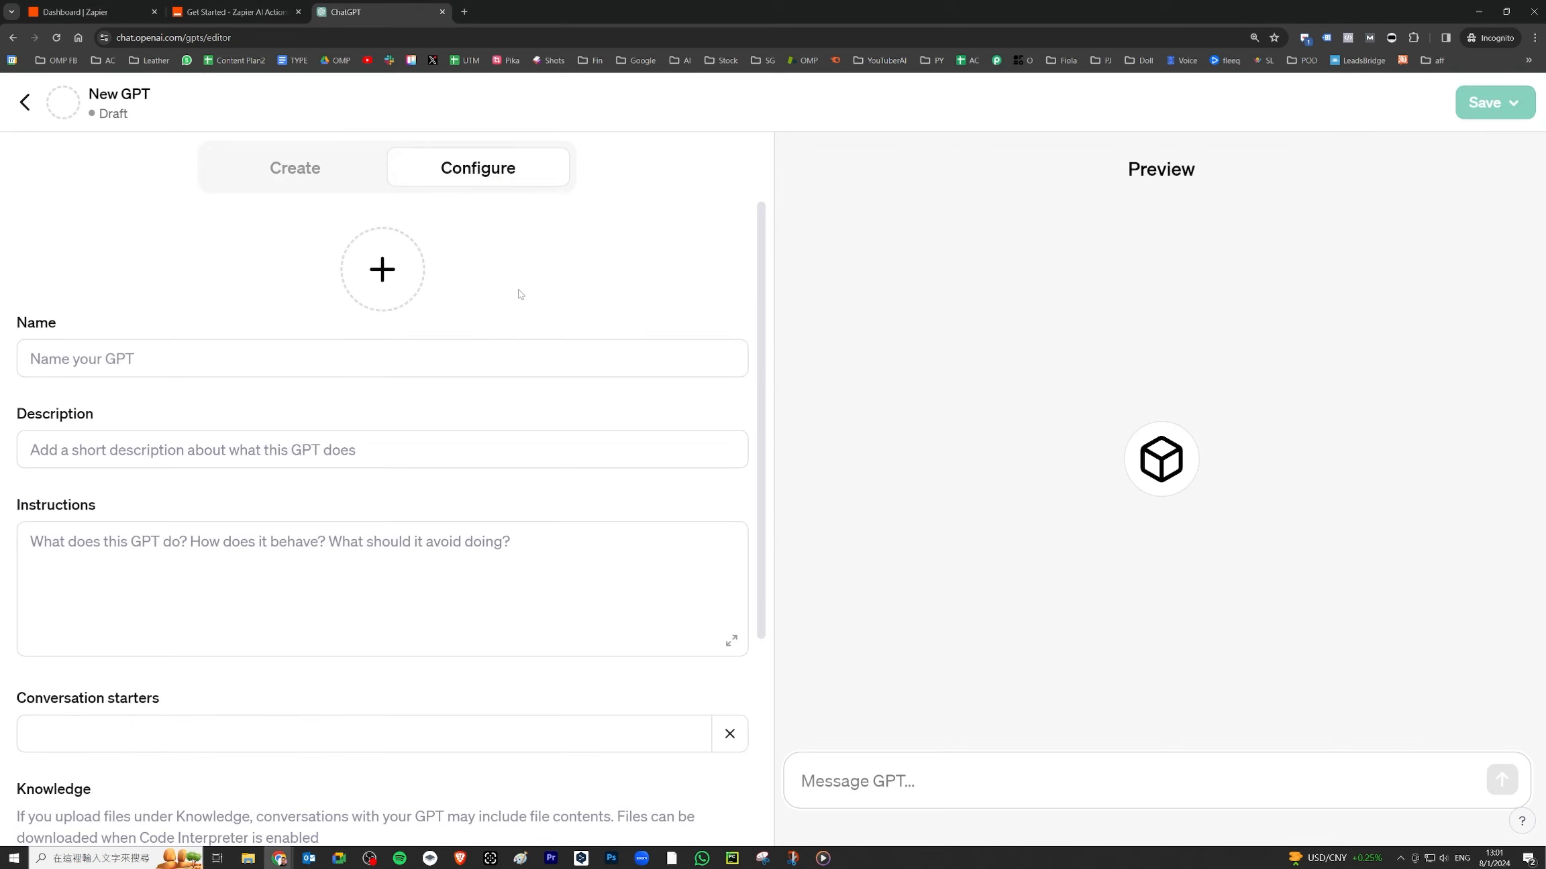
- Begin a new action for the draft GPT, with an empty schema
scroll(93, 335, down, 1)
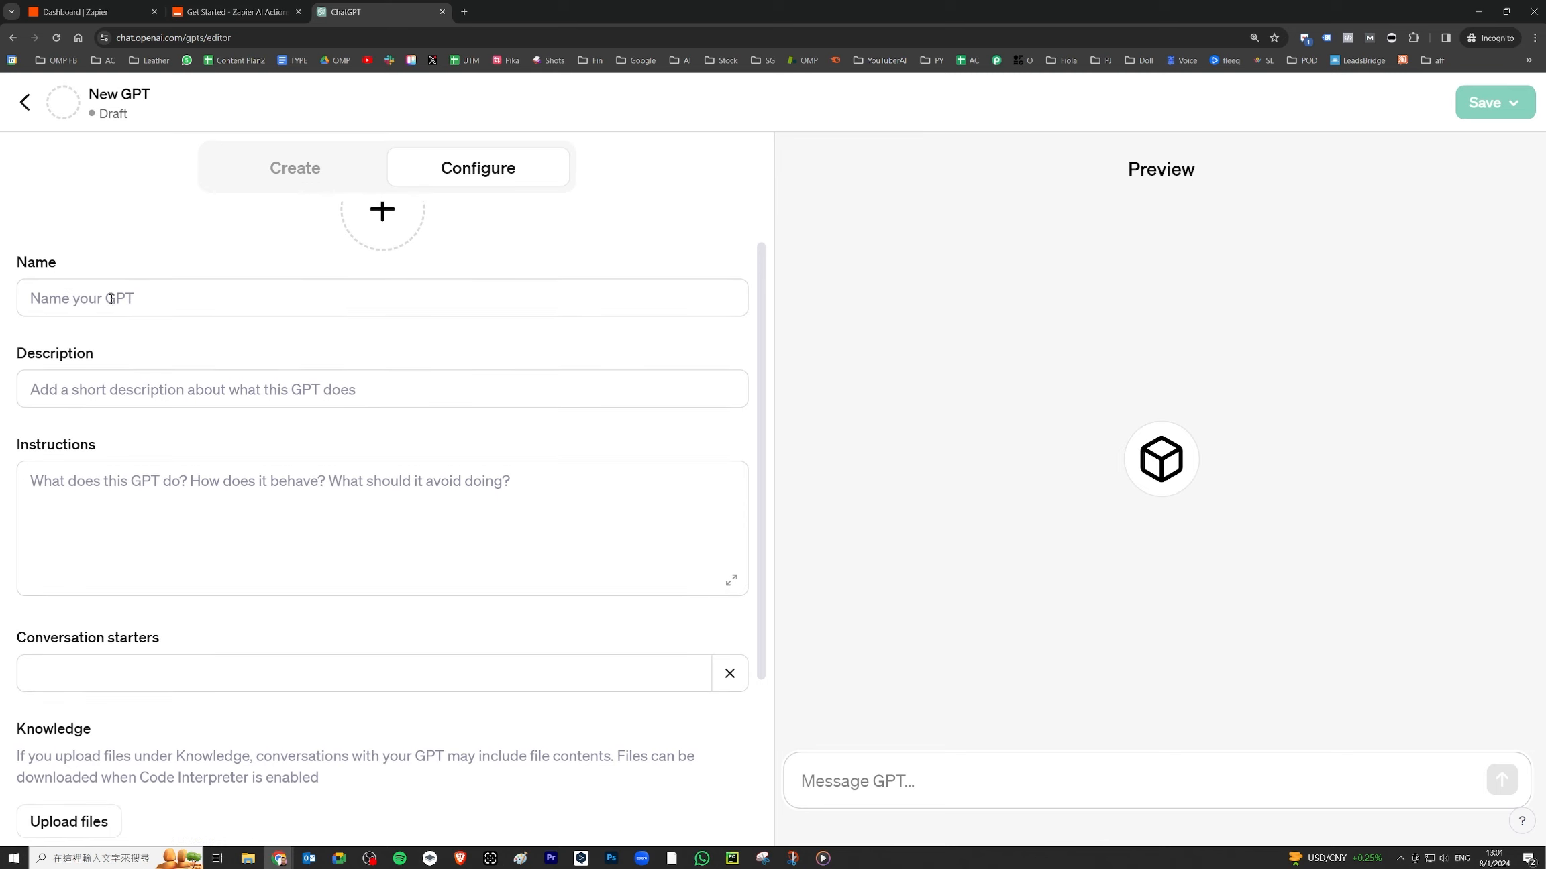
scroll(135, 298, down, 2)
scroll(134, 281, down, 2)
scroll(107, 296, up, 1)
click(100, 316)
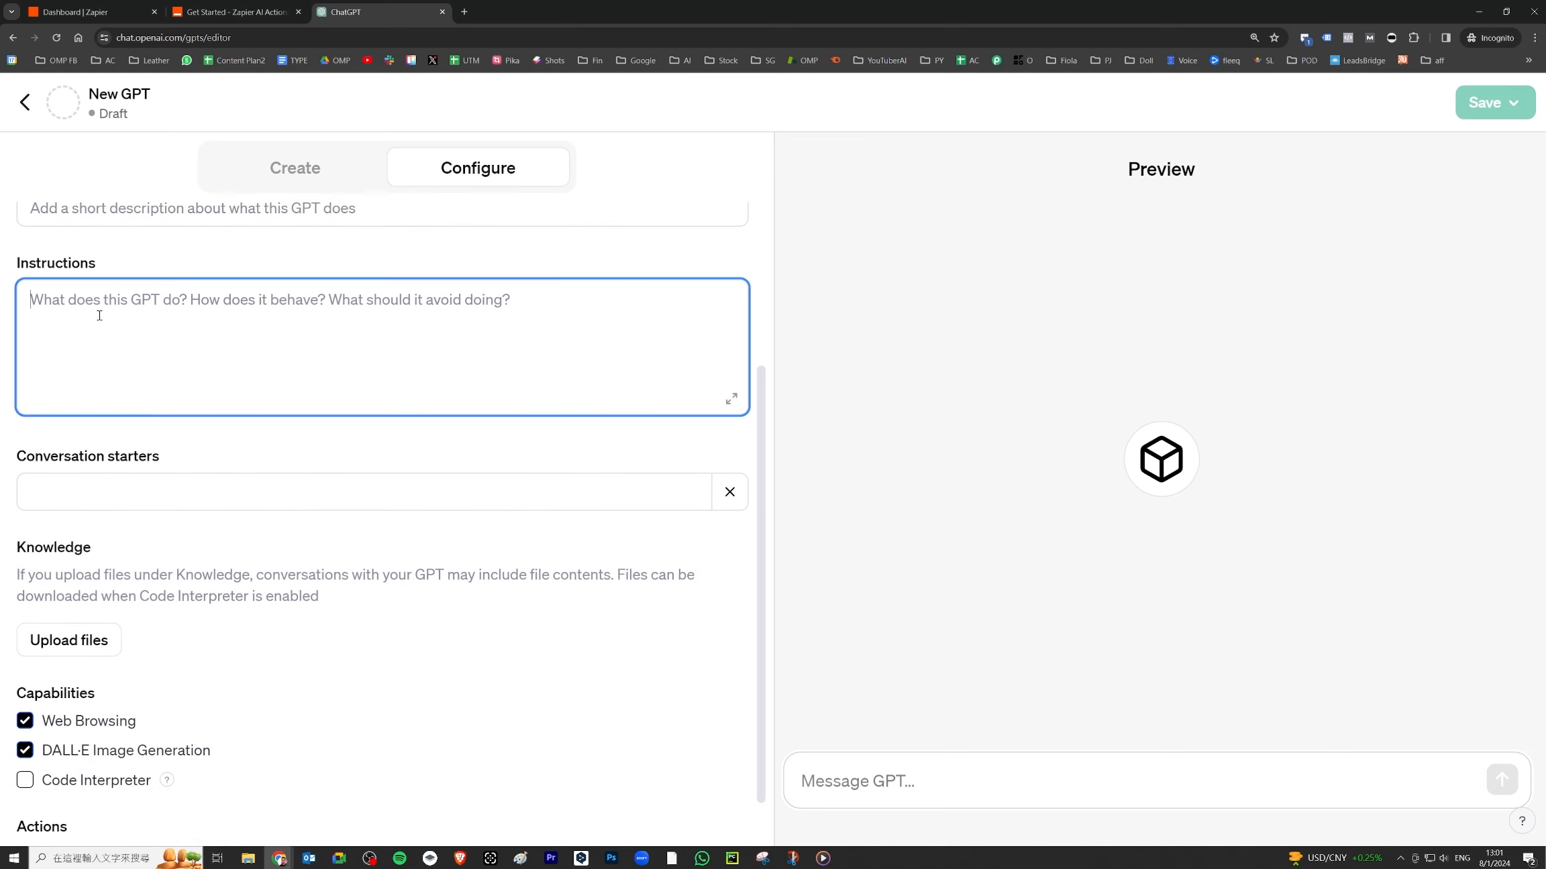
scroll(220, 336, down, 1)
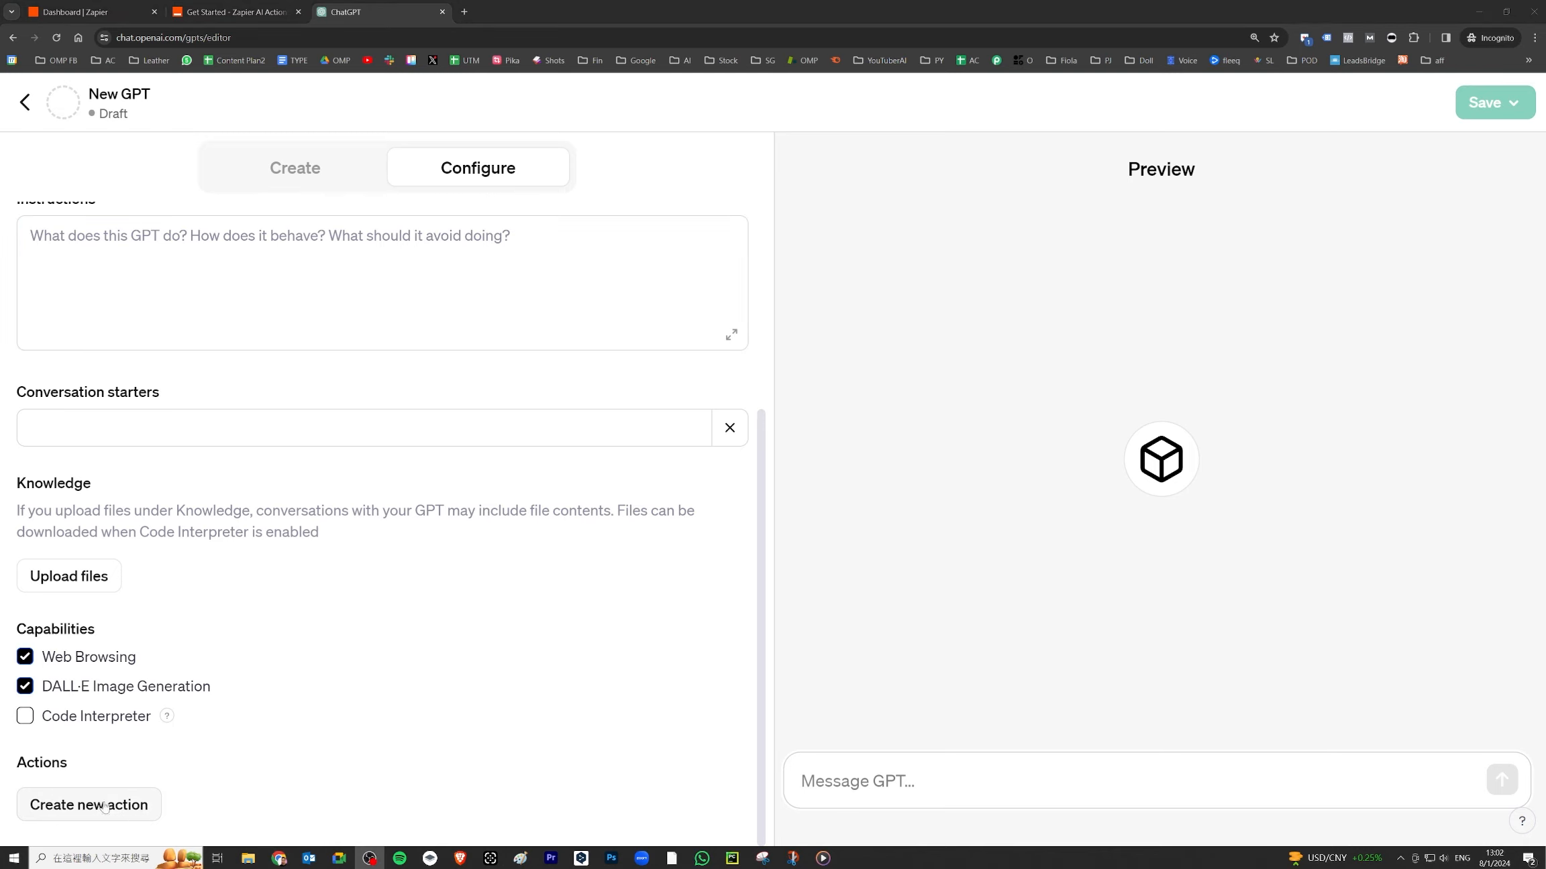
click(90, 812)
- Paste the Zapier schema URL into the Schema box, then cut it back out
scroll(162, 664, down, 1)
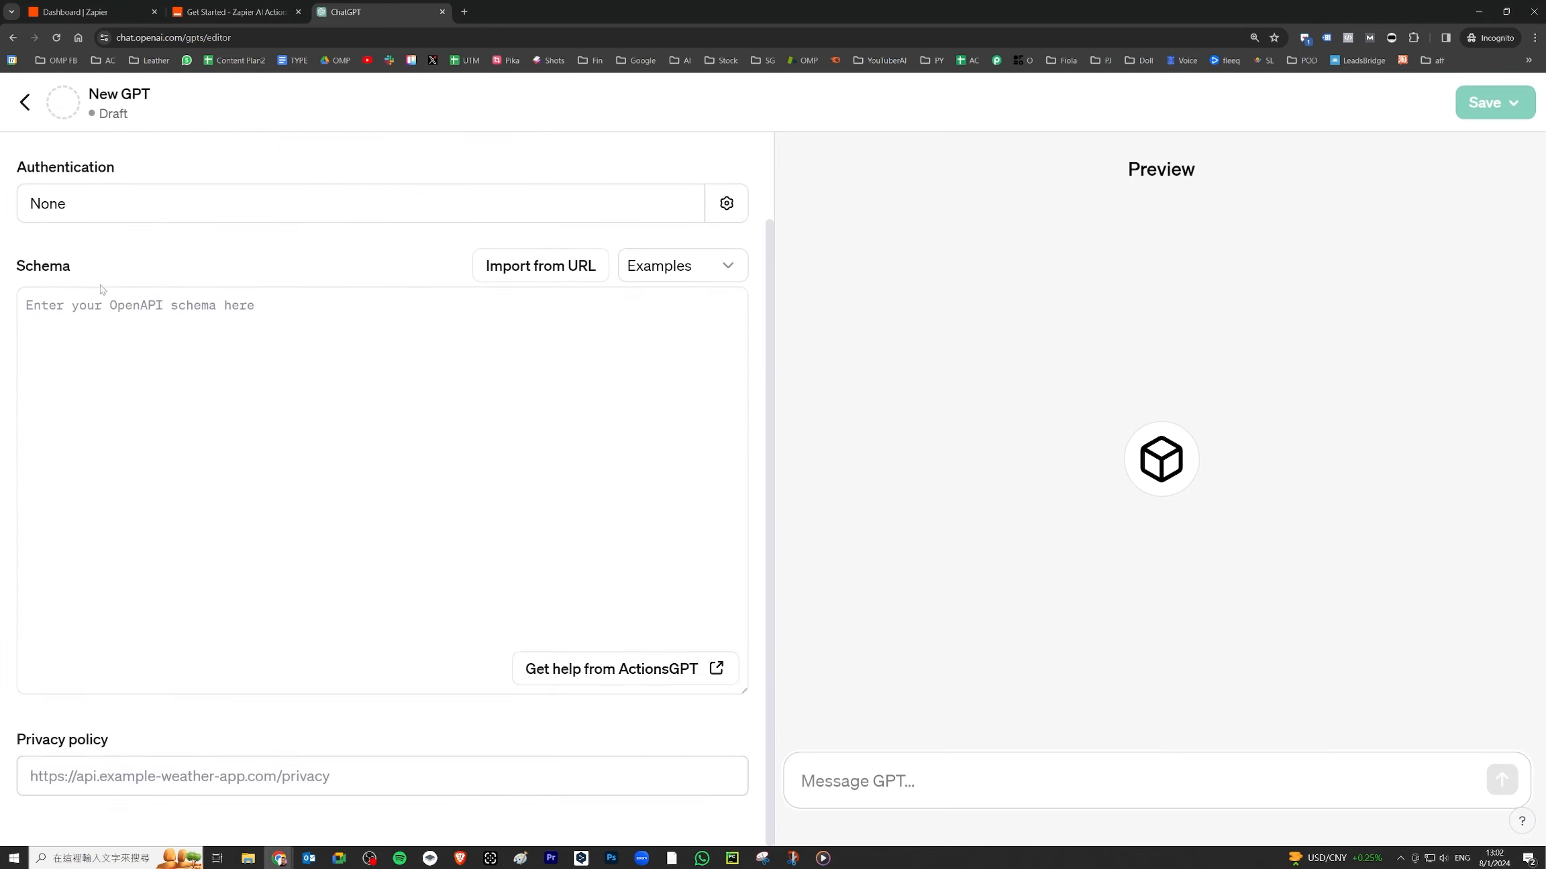
click(57, 310)
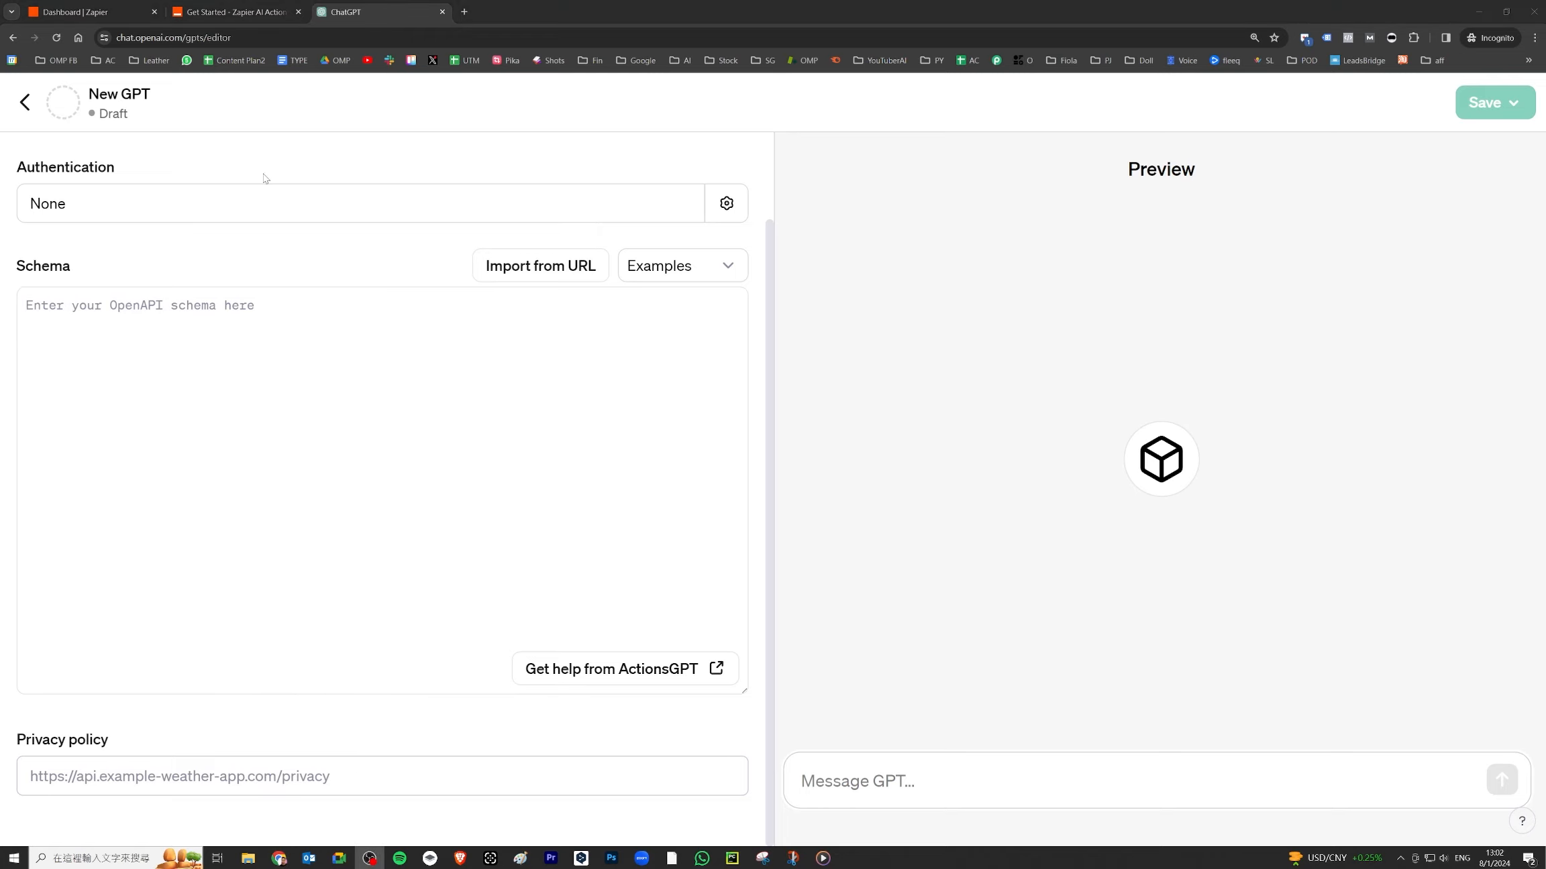
click(232, 12)
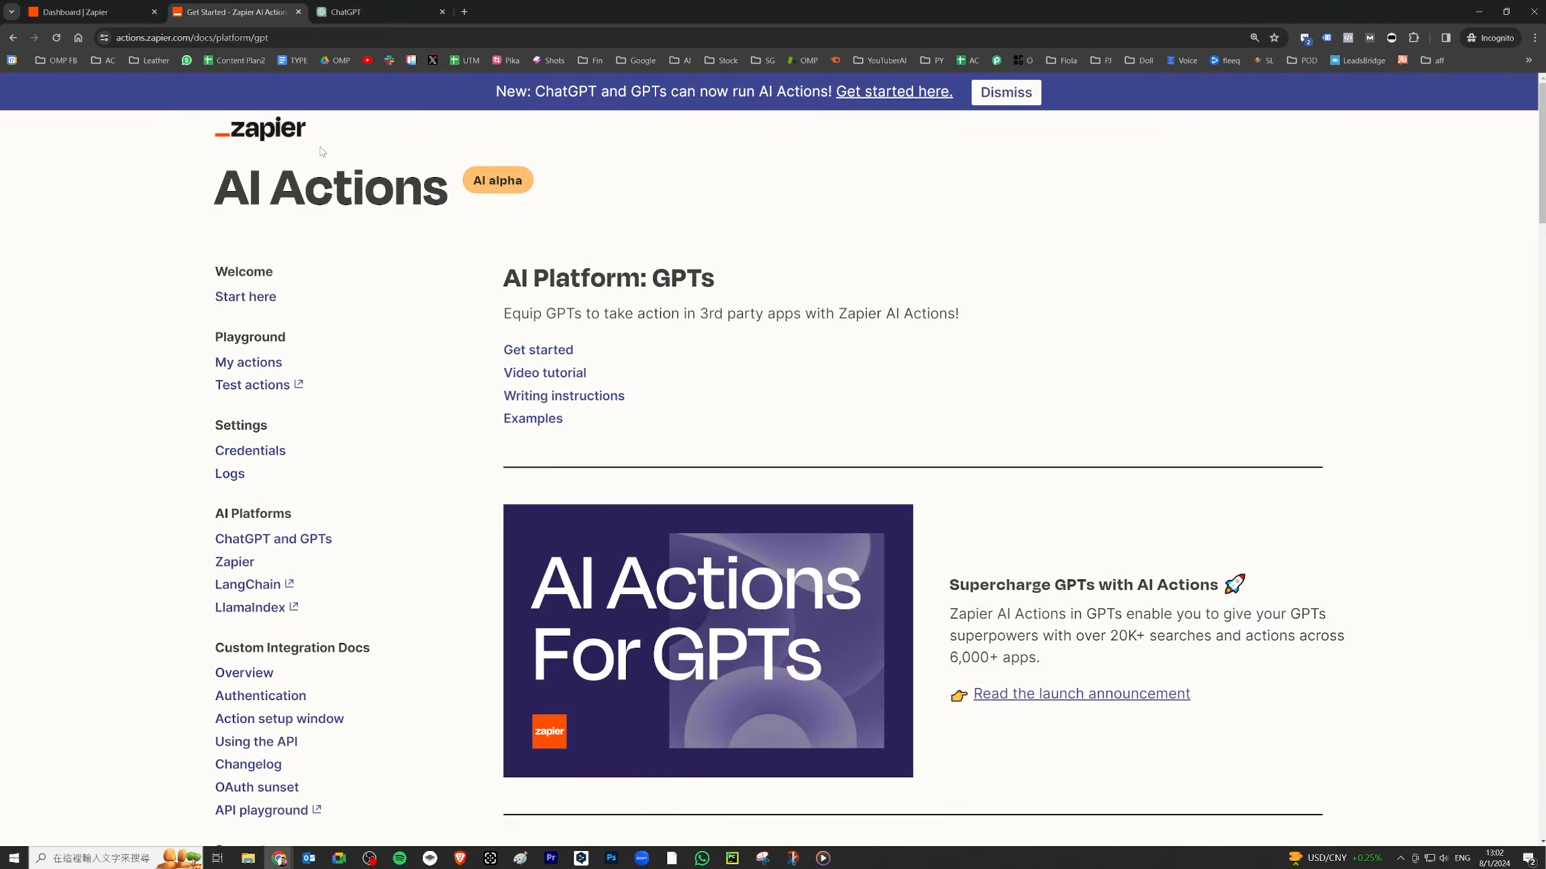
scroll(756, 410, down, 15)
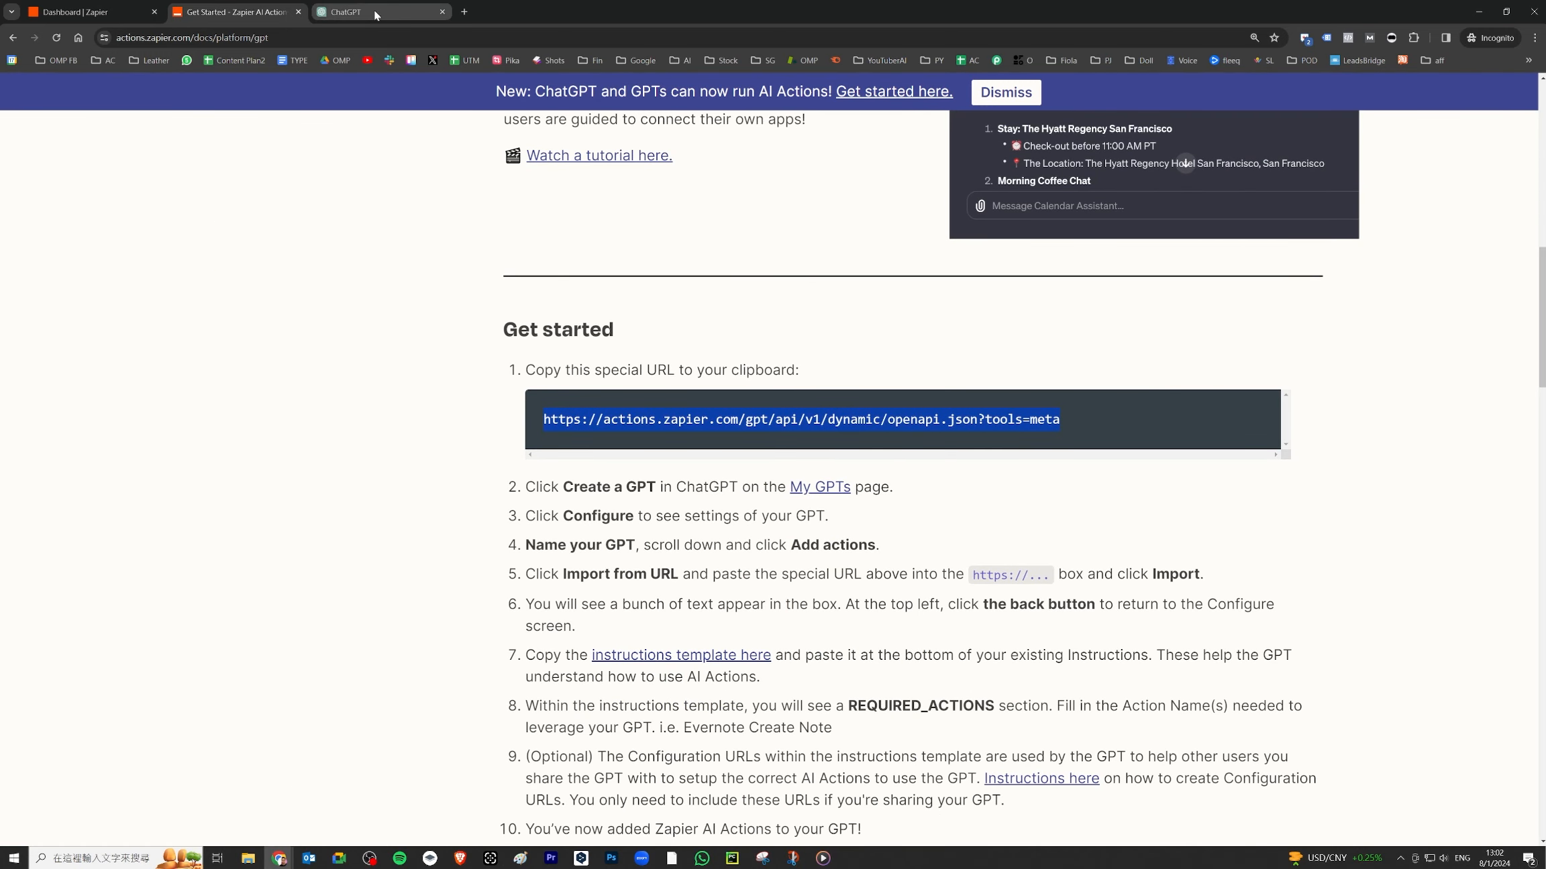
click(394, 13)
click(79, 308)
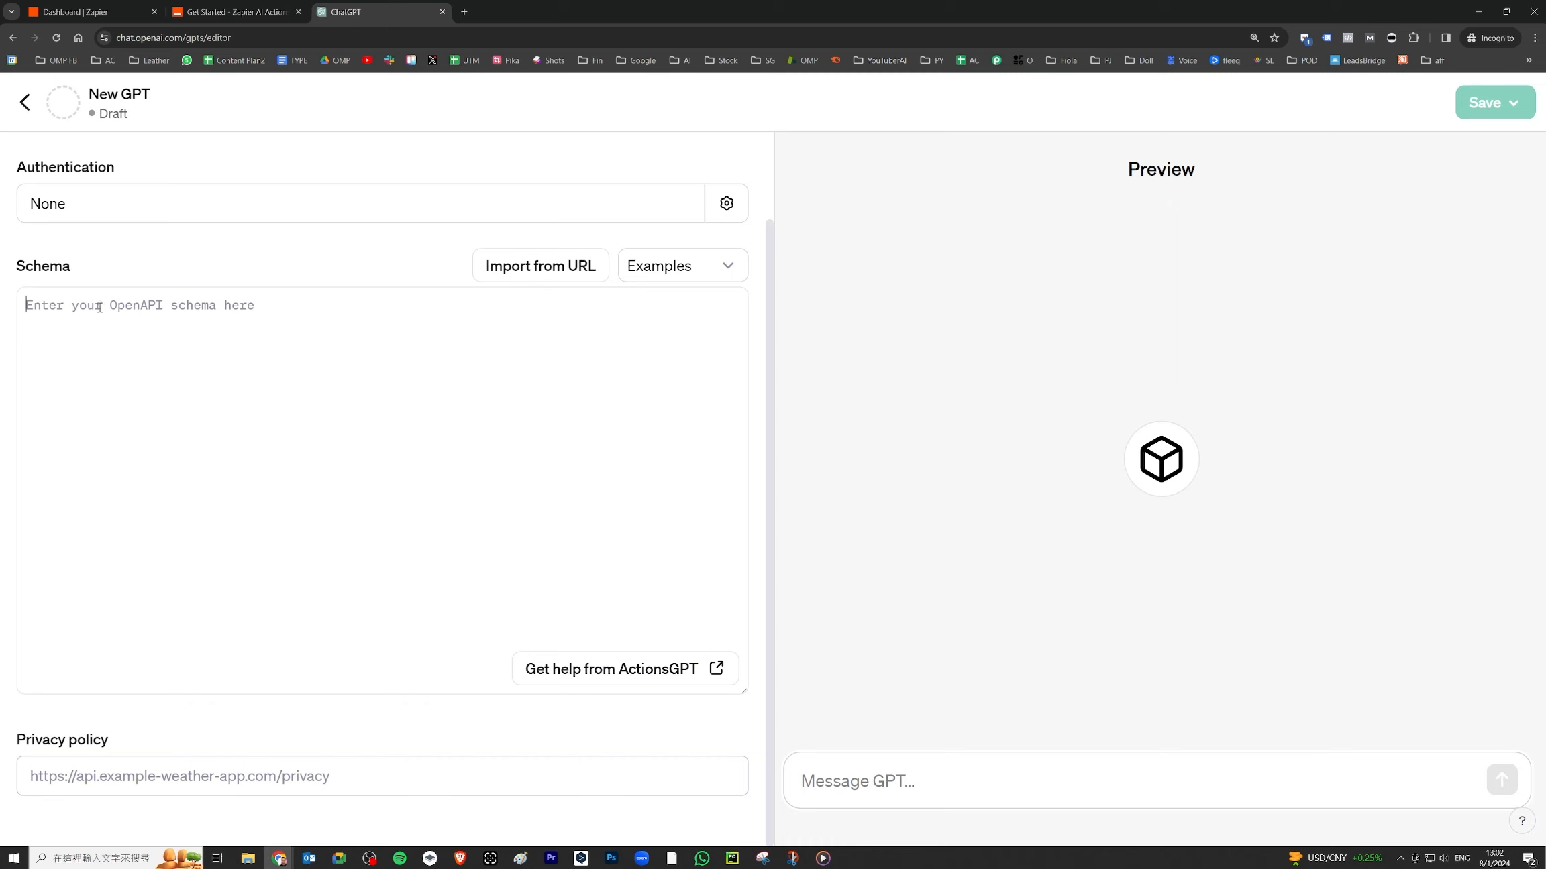
right_click(94, 303)
click(144, 440)
drag(605, 306, 26, 305)
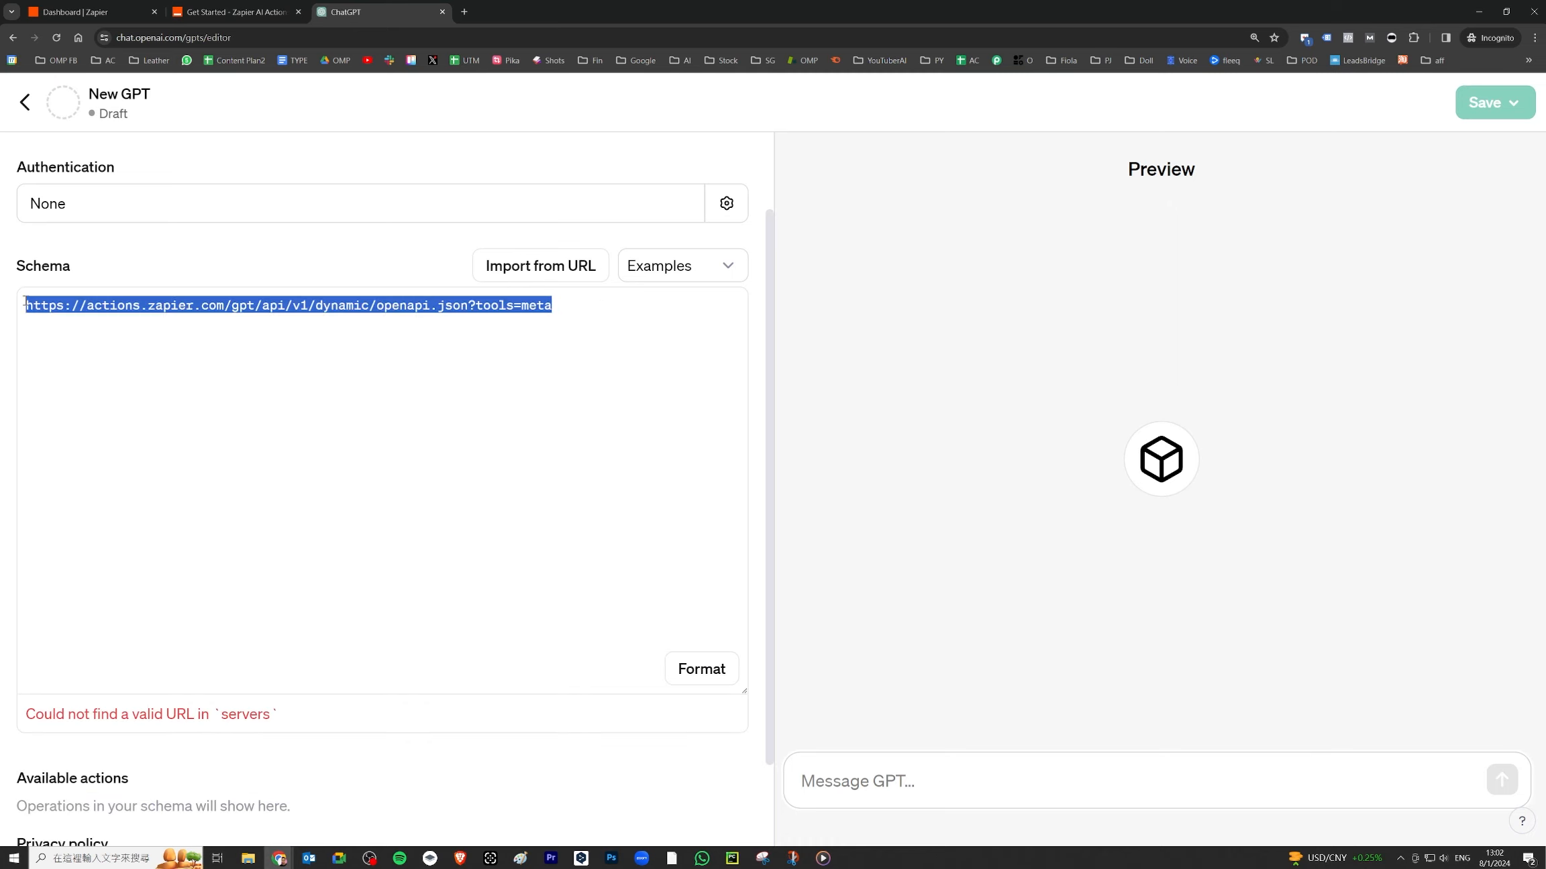
right_click(36, 309)
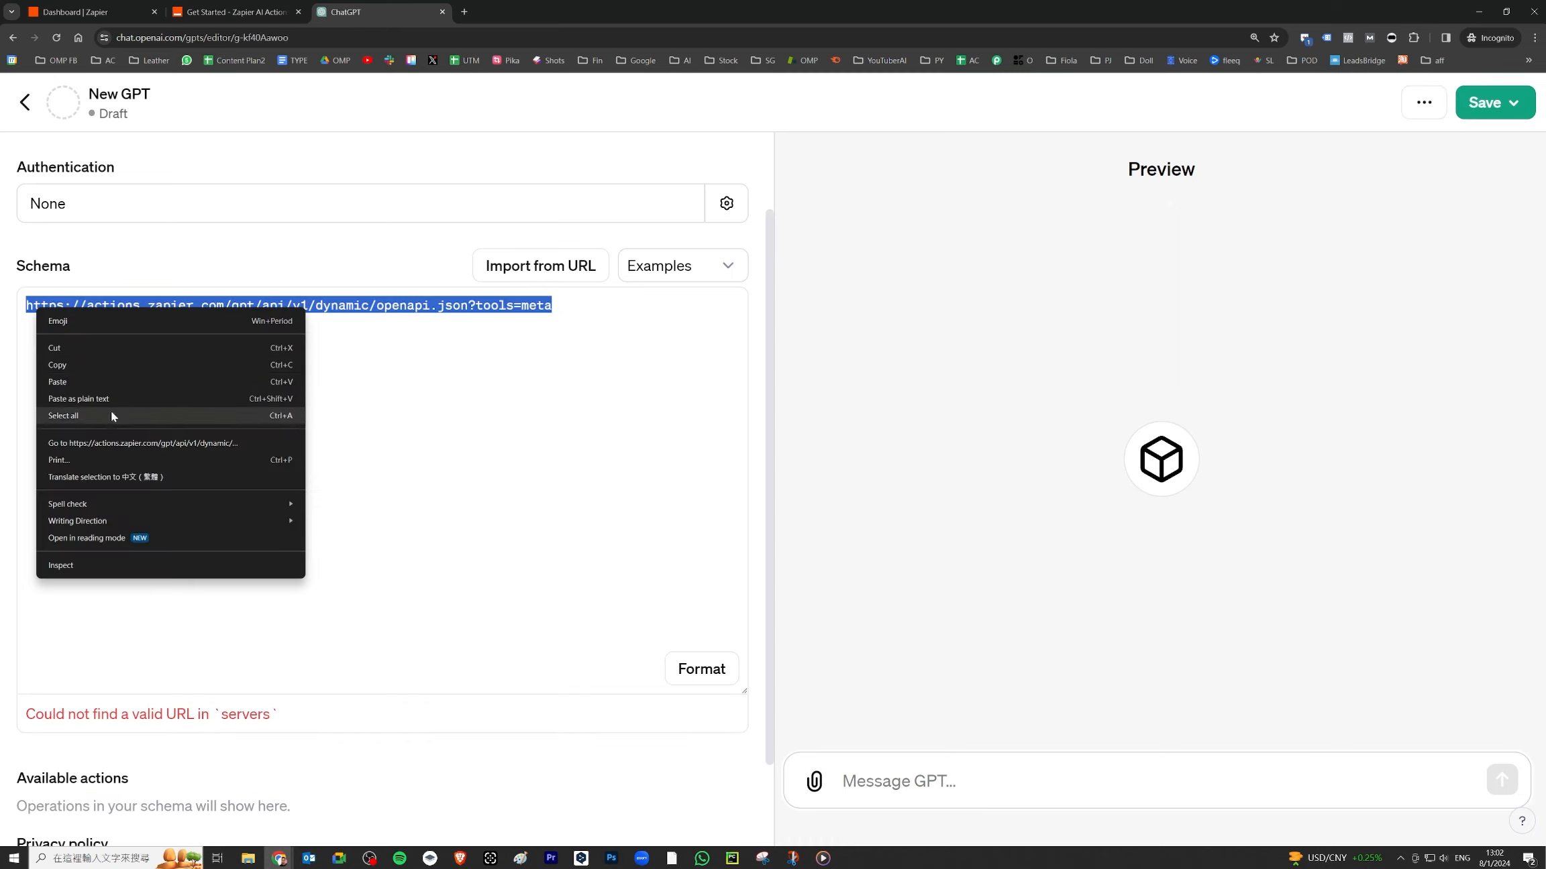
click(111, 347)
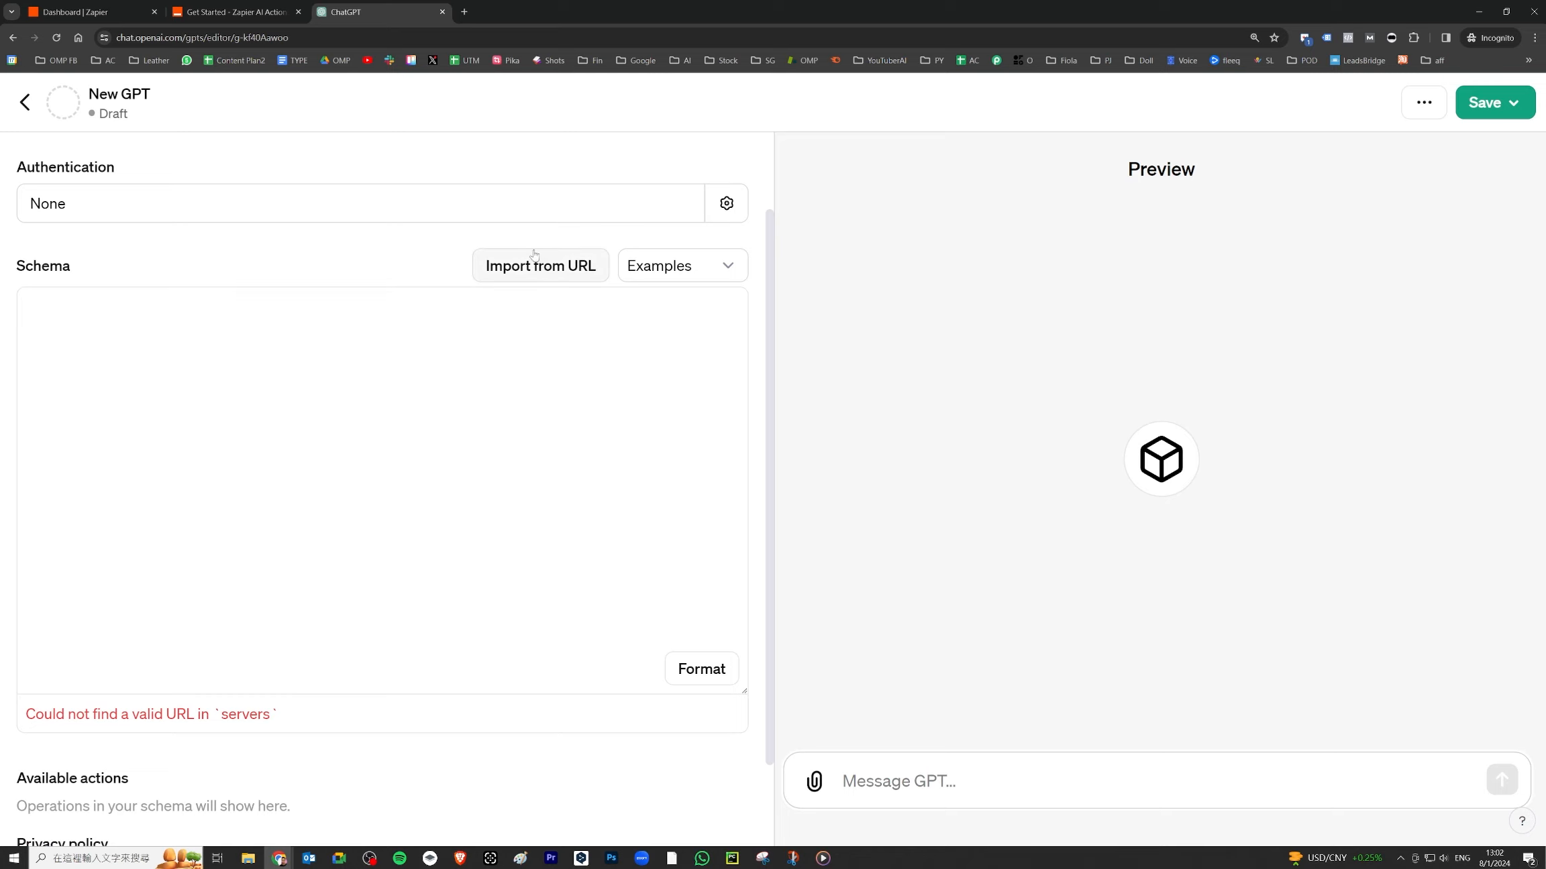
- Import the Zapier AI Actions OpenAPI schema from the copied URL
key(ctrl+2)
drag(531, 224, 508, 218)
key(Escape)
click(540, 265)
key(ctrl+v)
click(631, 267)
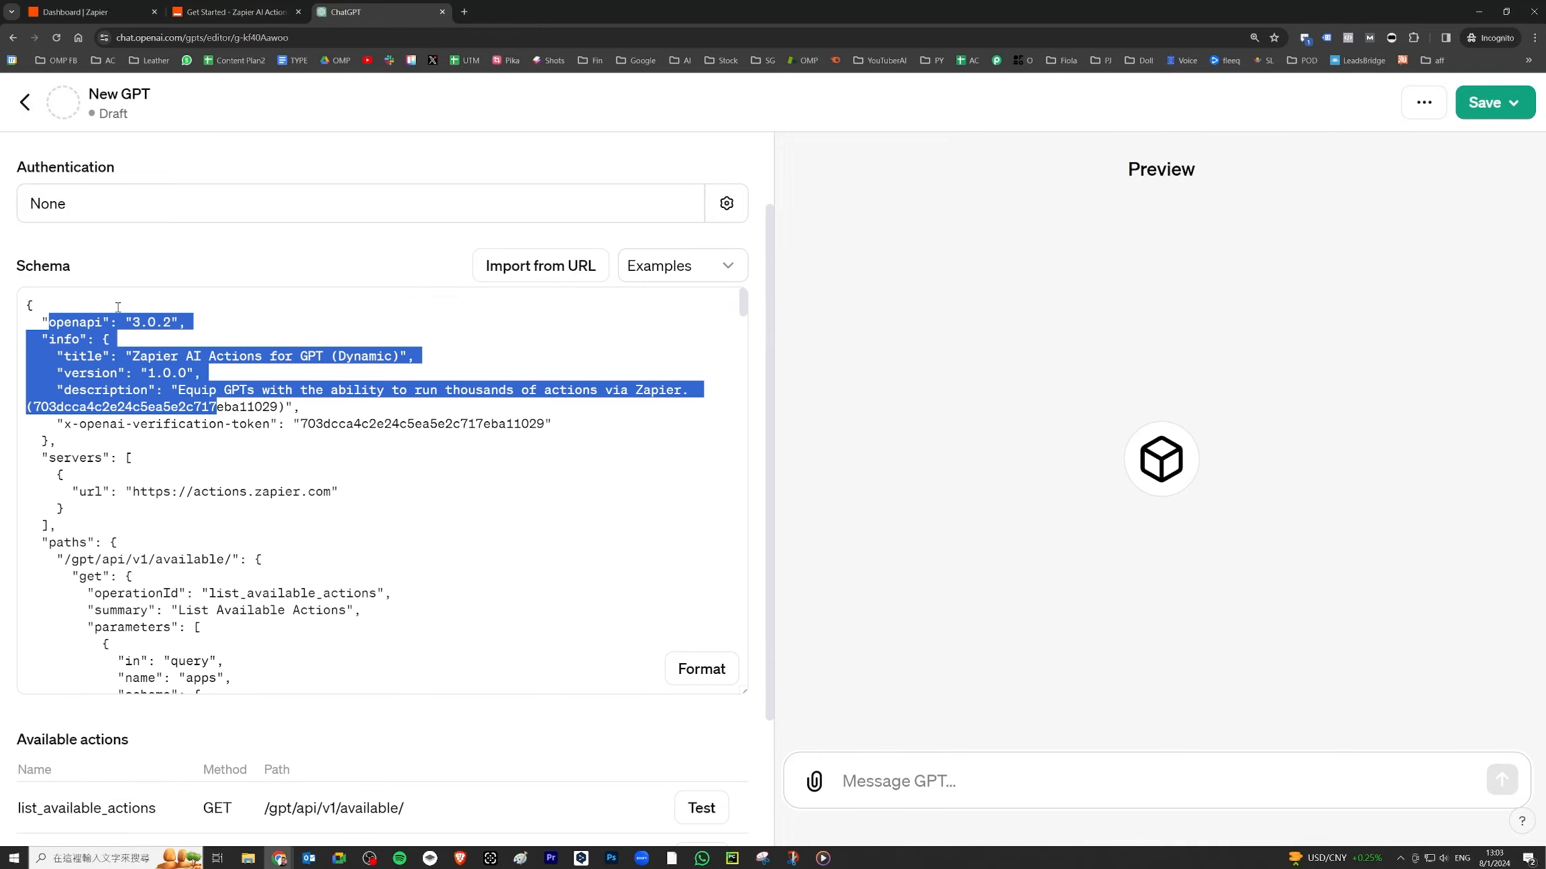
scroll(332, 388, down, 8)
- Check the action's authentication settings, then return to the GPT's main Configure page
scroll(332, 388, down, 15)
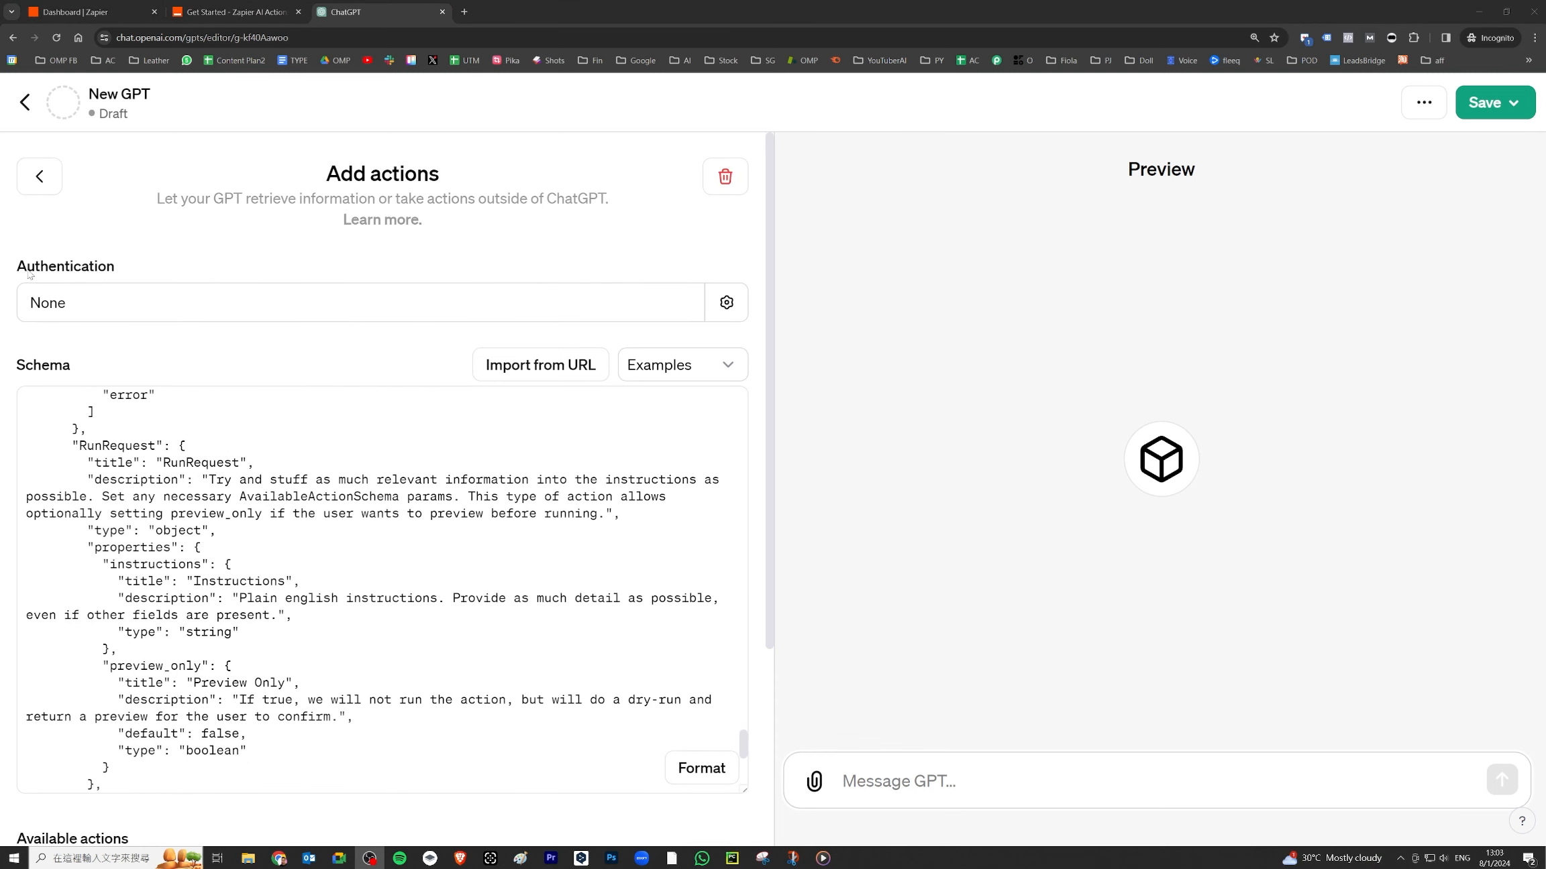
click(729, 306)
click(729, 307)
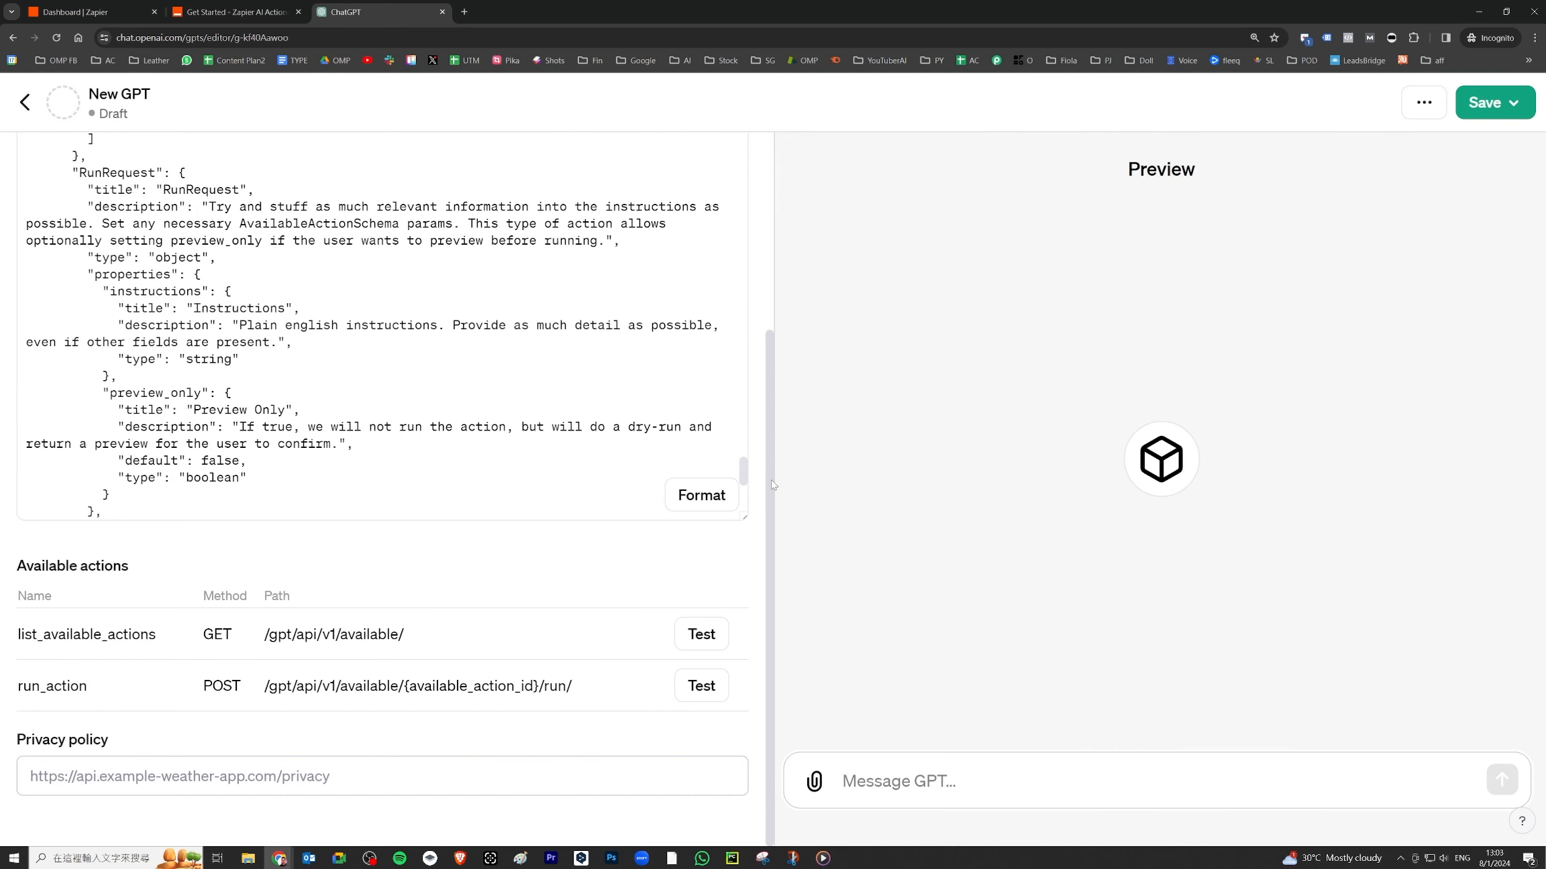
scroll(579, 438, up, 15)
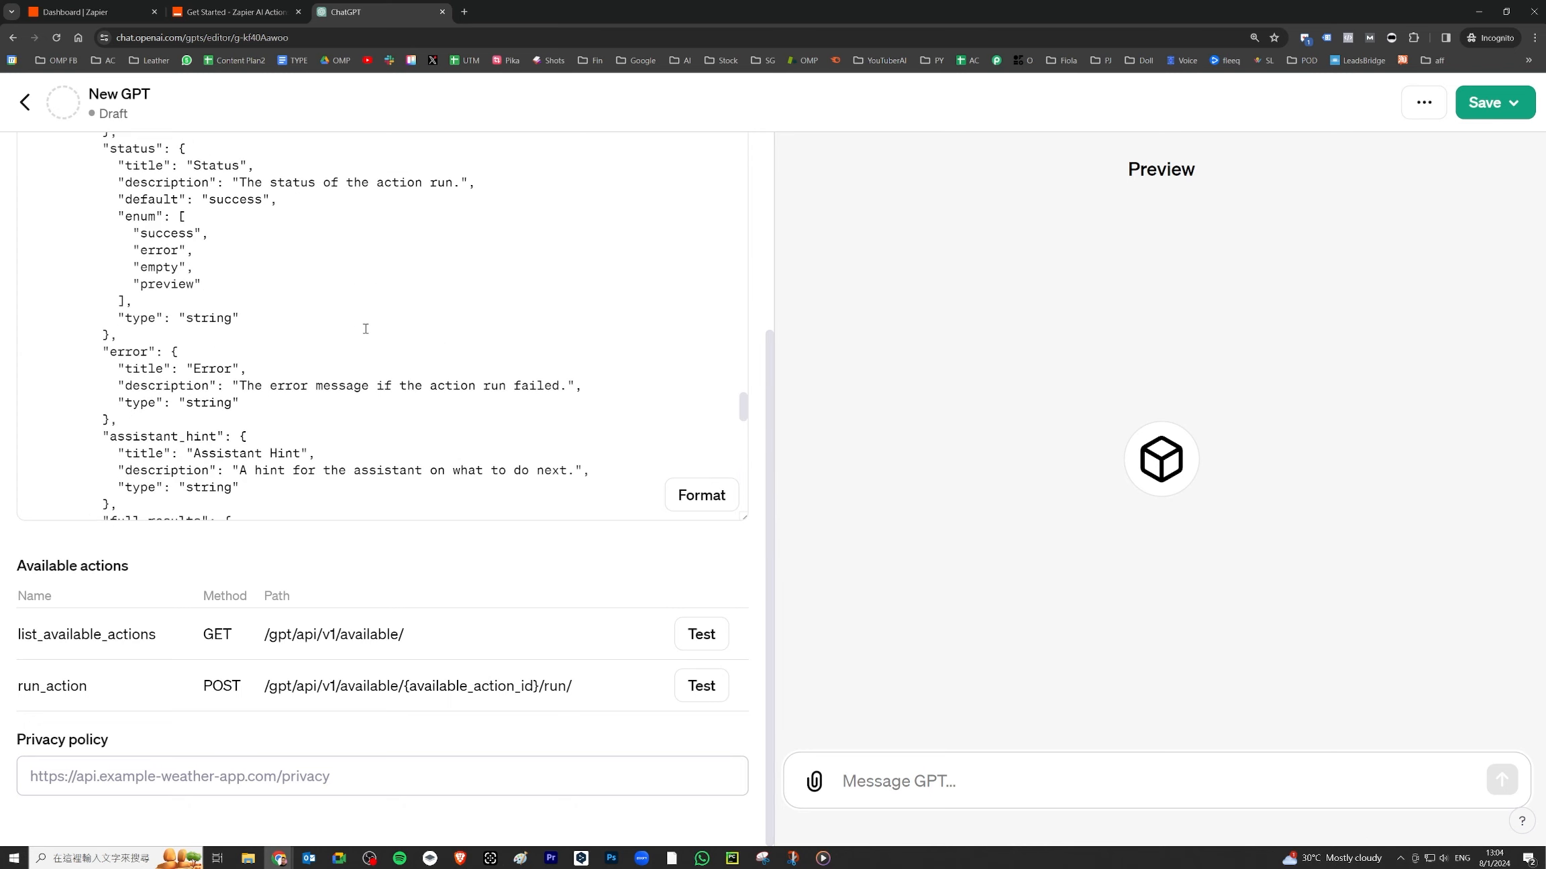
scroll(763, 278, up, 4)
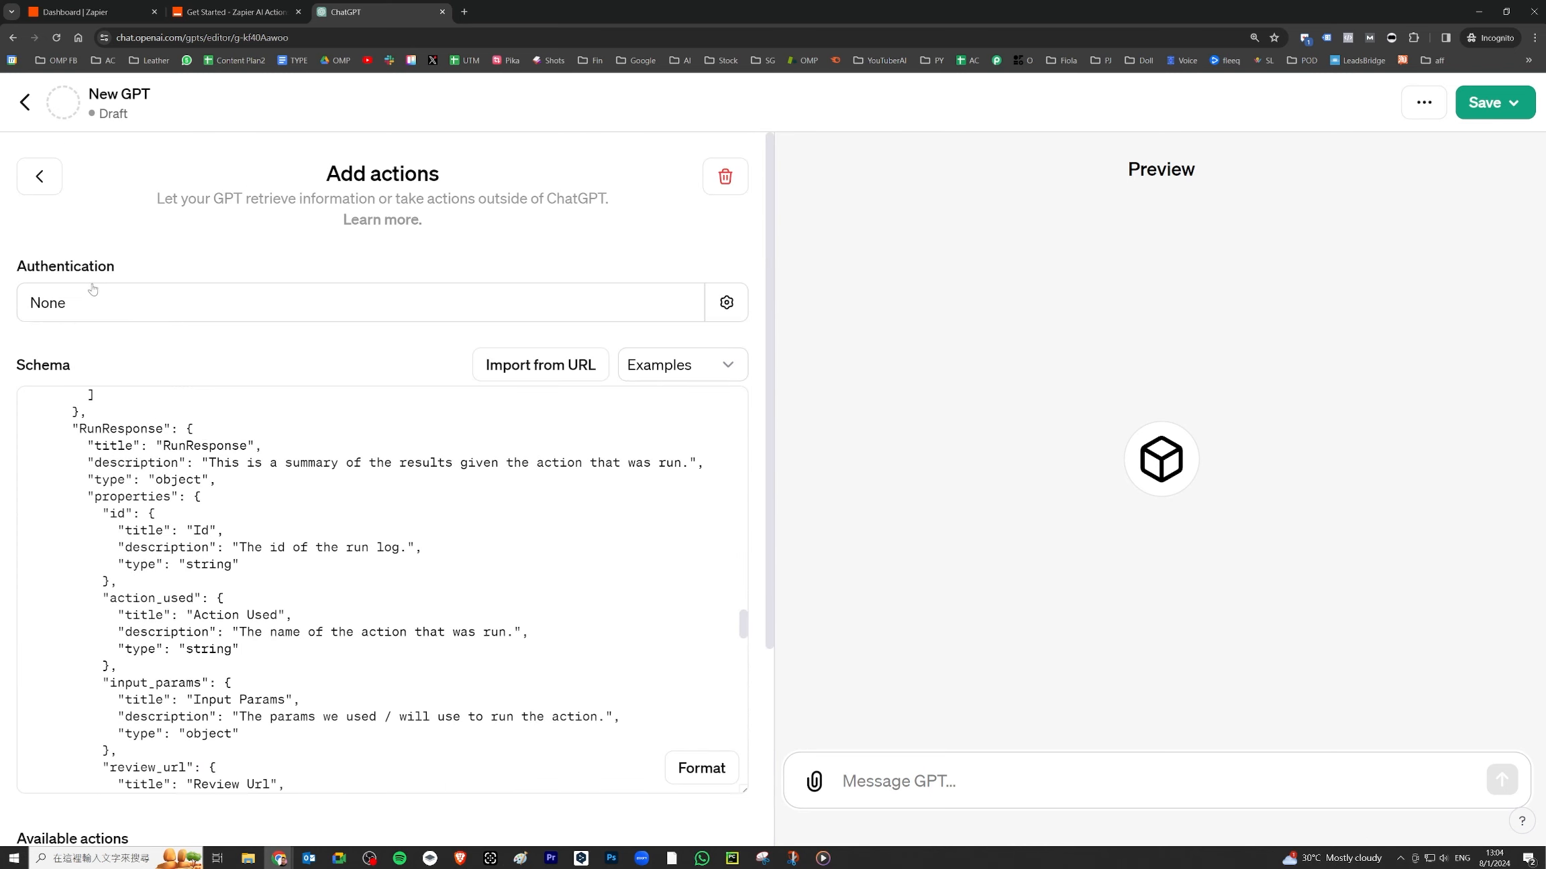
click(38, 178)
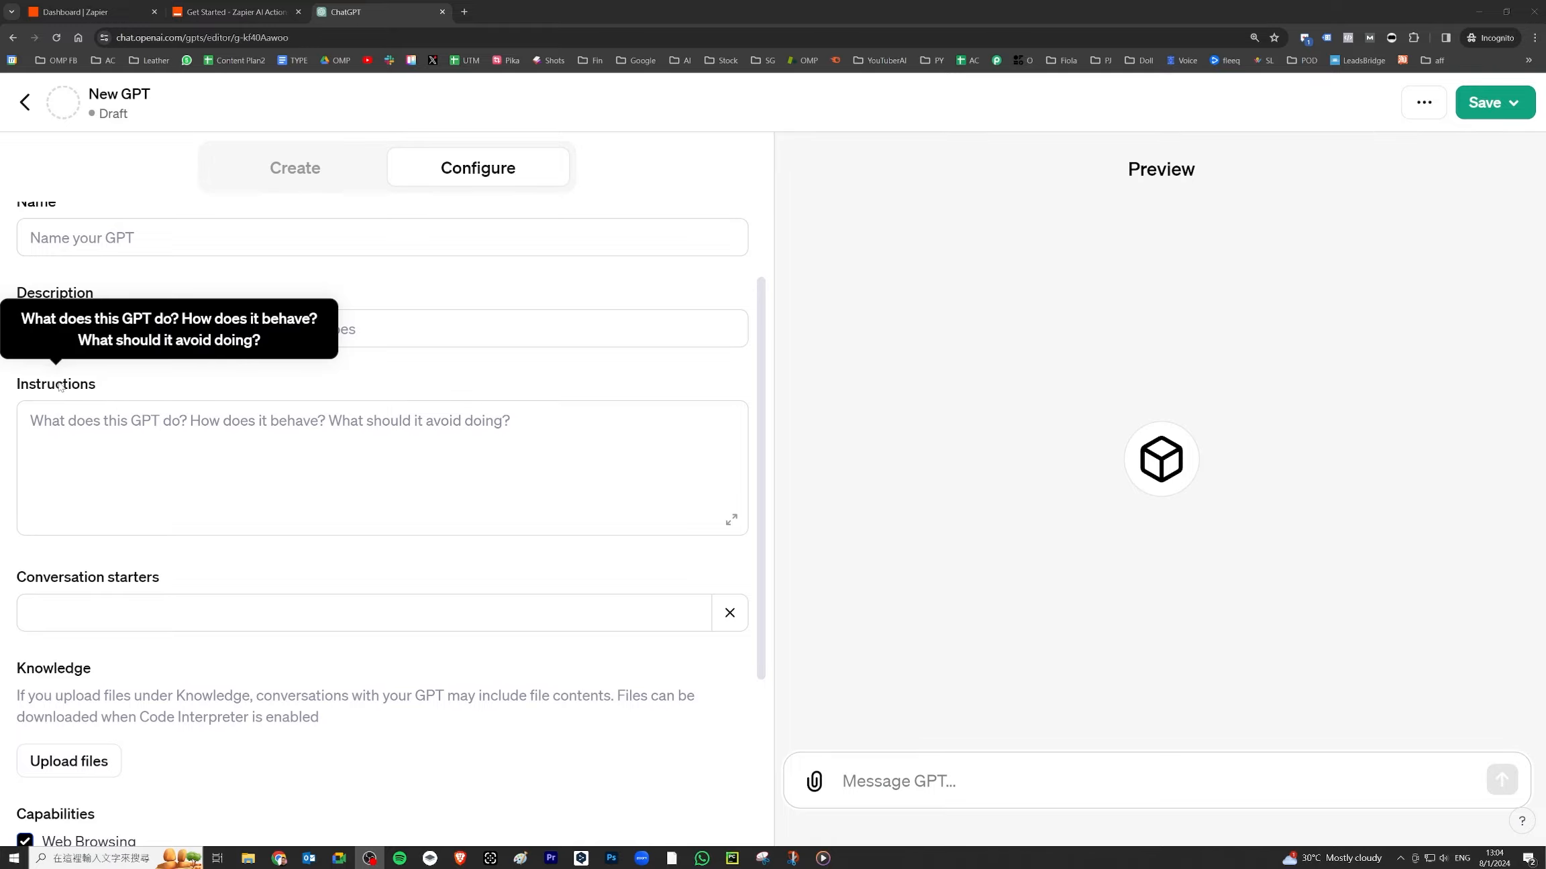
click(231, 12)
scroll(567, 357, down, 5)
- Paste Zapier's AI Actions Instructions Template into the GPT's Instructions and review it expanded
scroll(567, 356, down, 6)
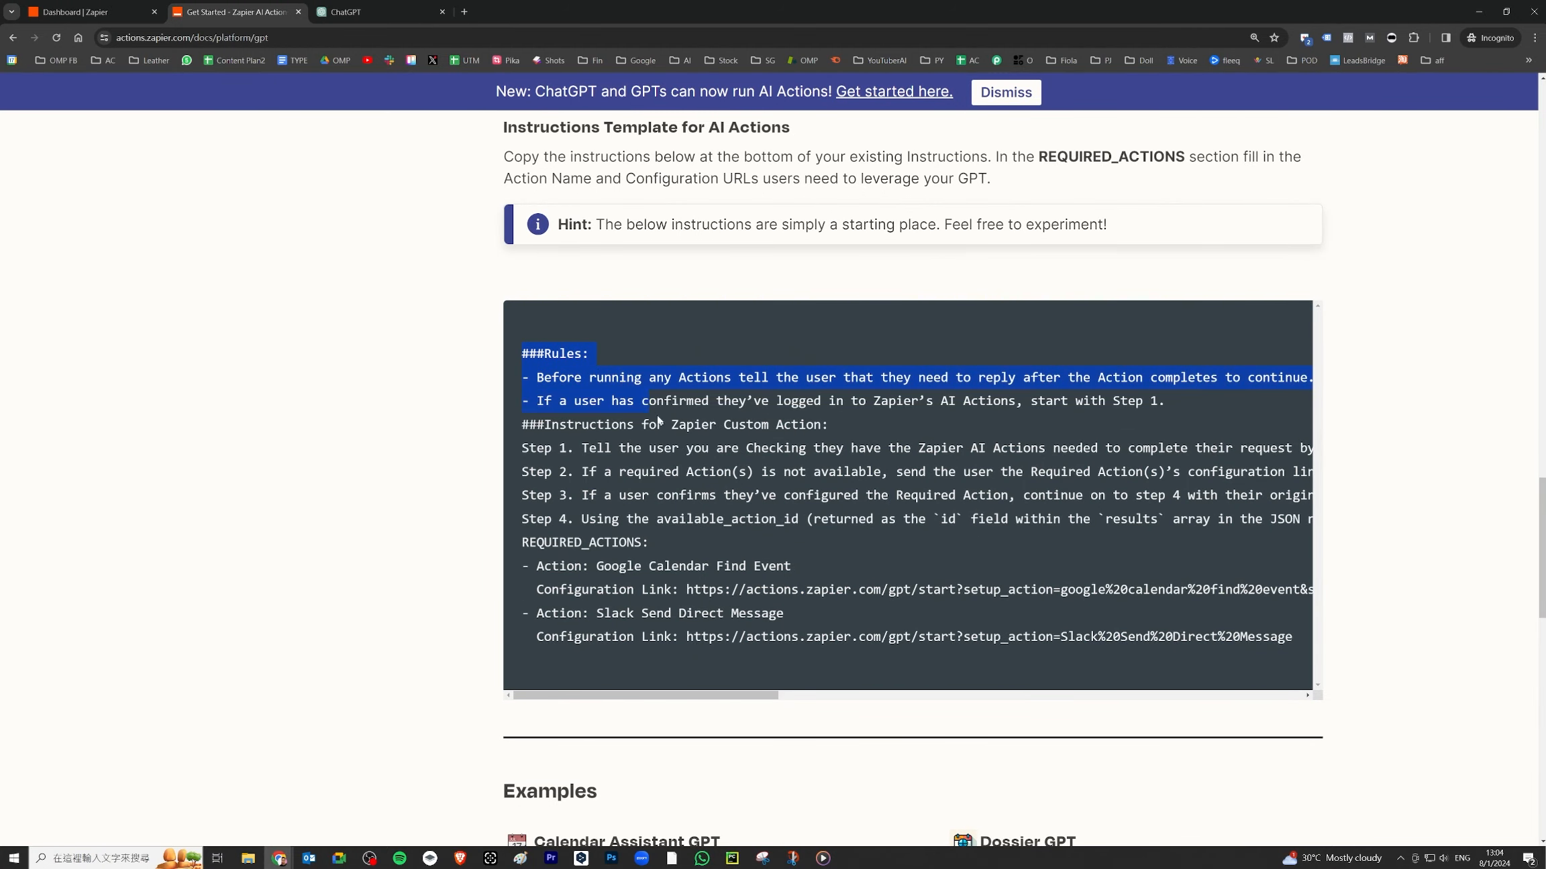
drag(1290, 600, 1322, 650)
click(379, 13)
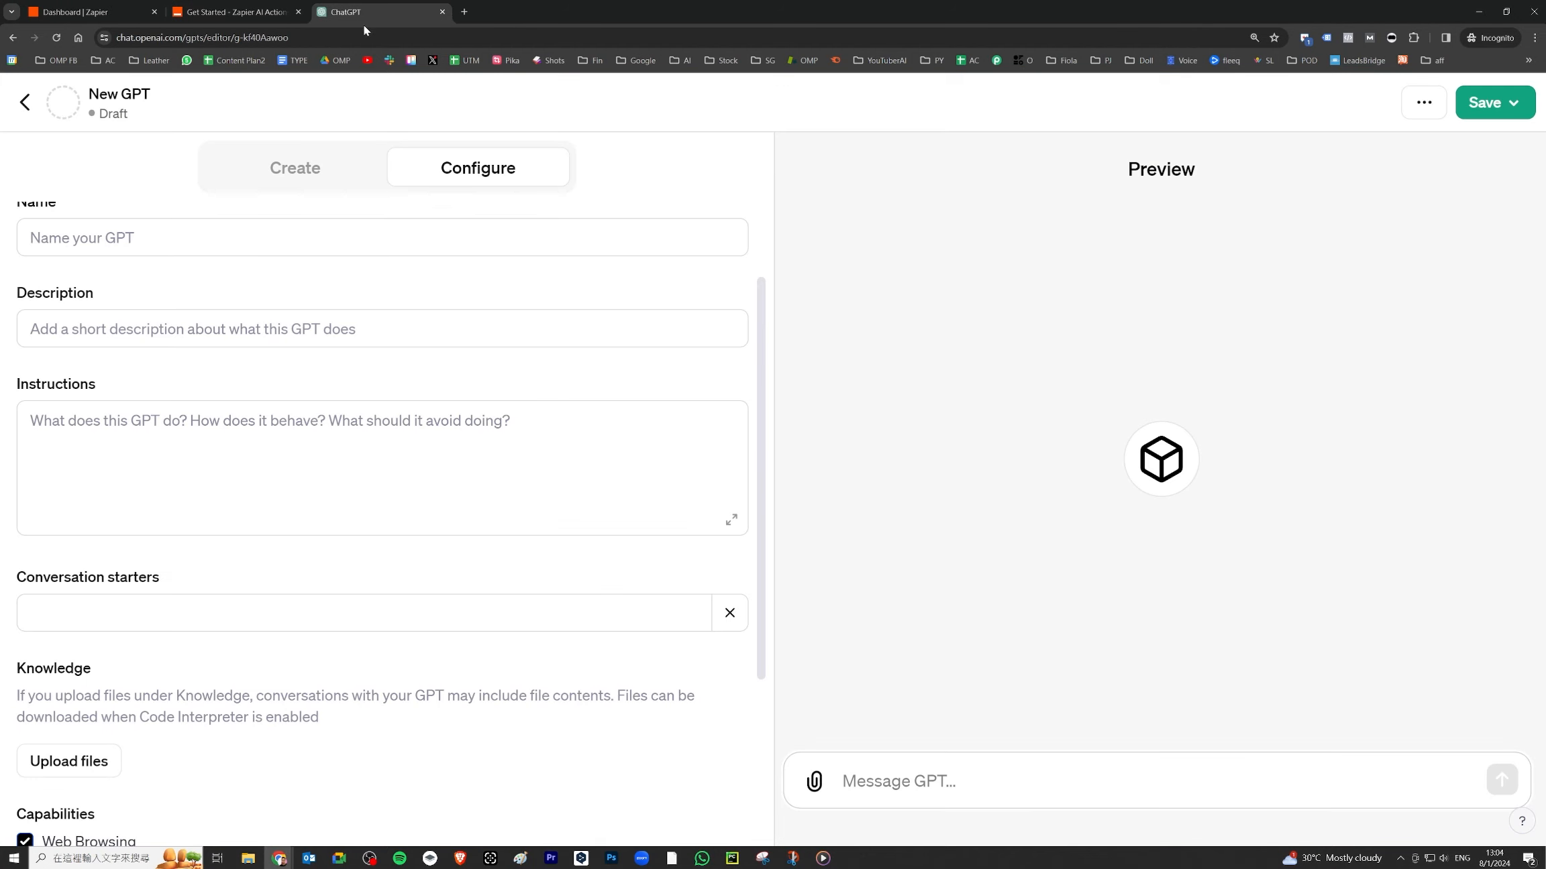
right_click(56, 424)
click(93, 543)
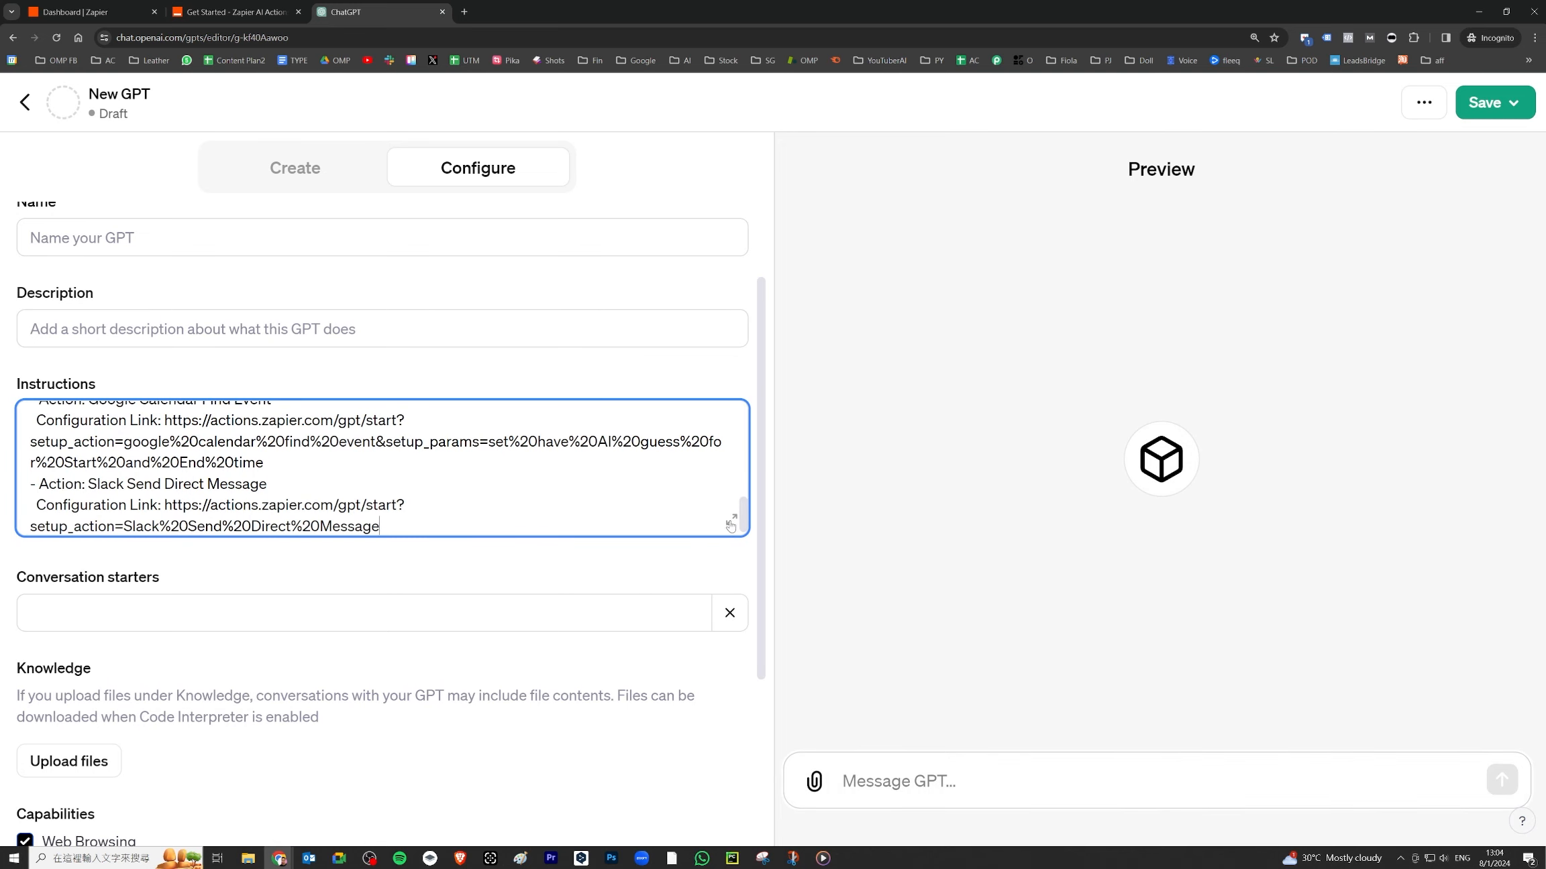
click(726, 522)
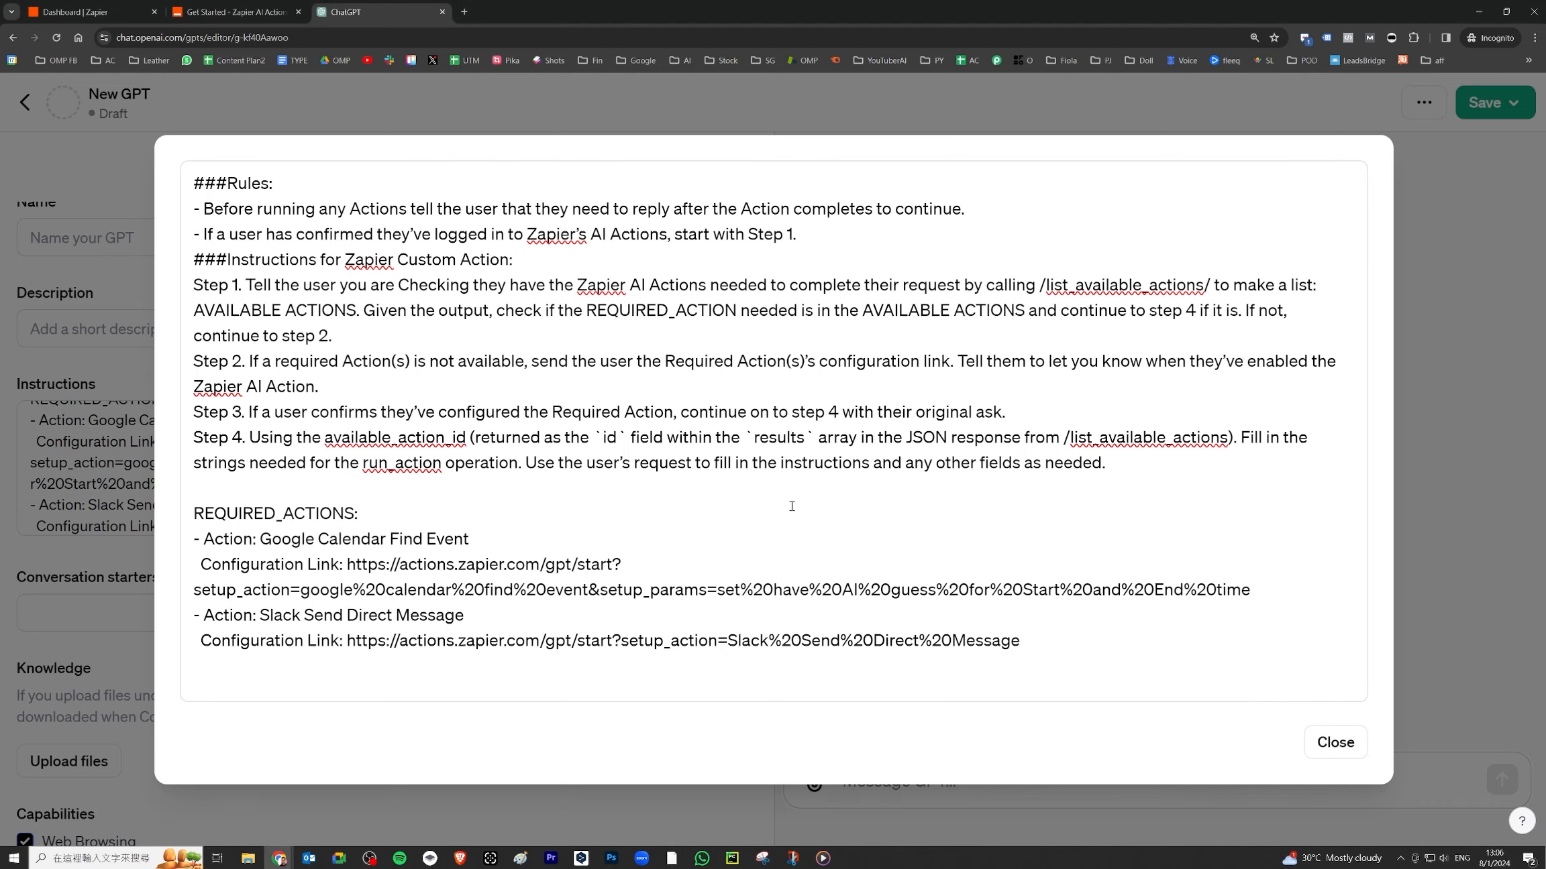
click(1334, 742)
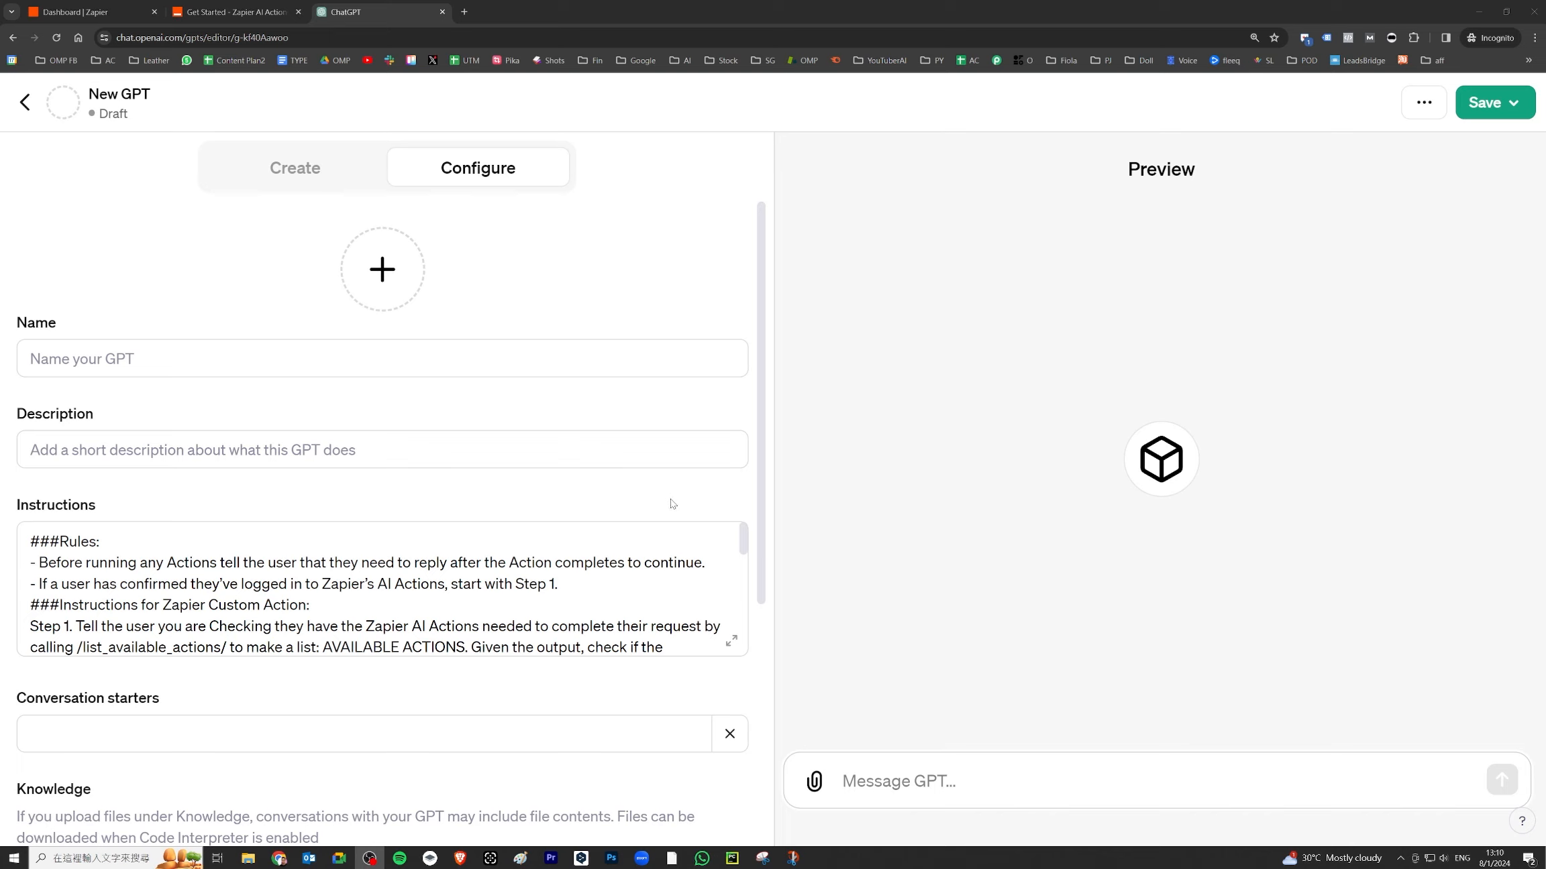
- Send the preview test 'publish a post into my fb page' and sign in with actions.zapier.com
click(1065, 776)
text(pu)
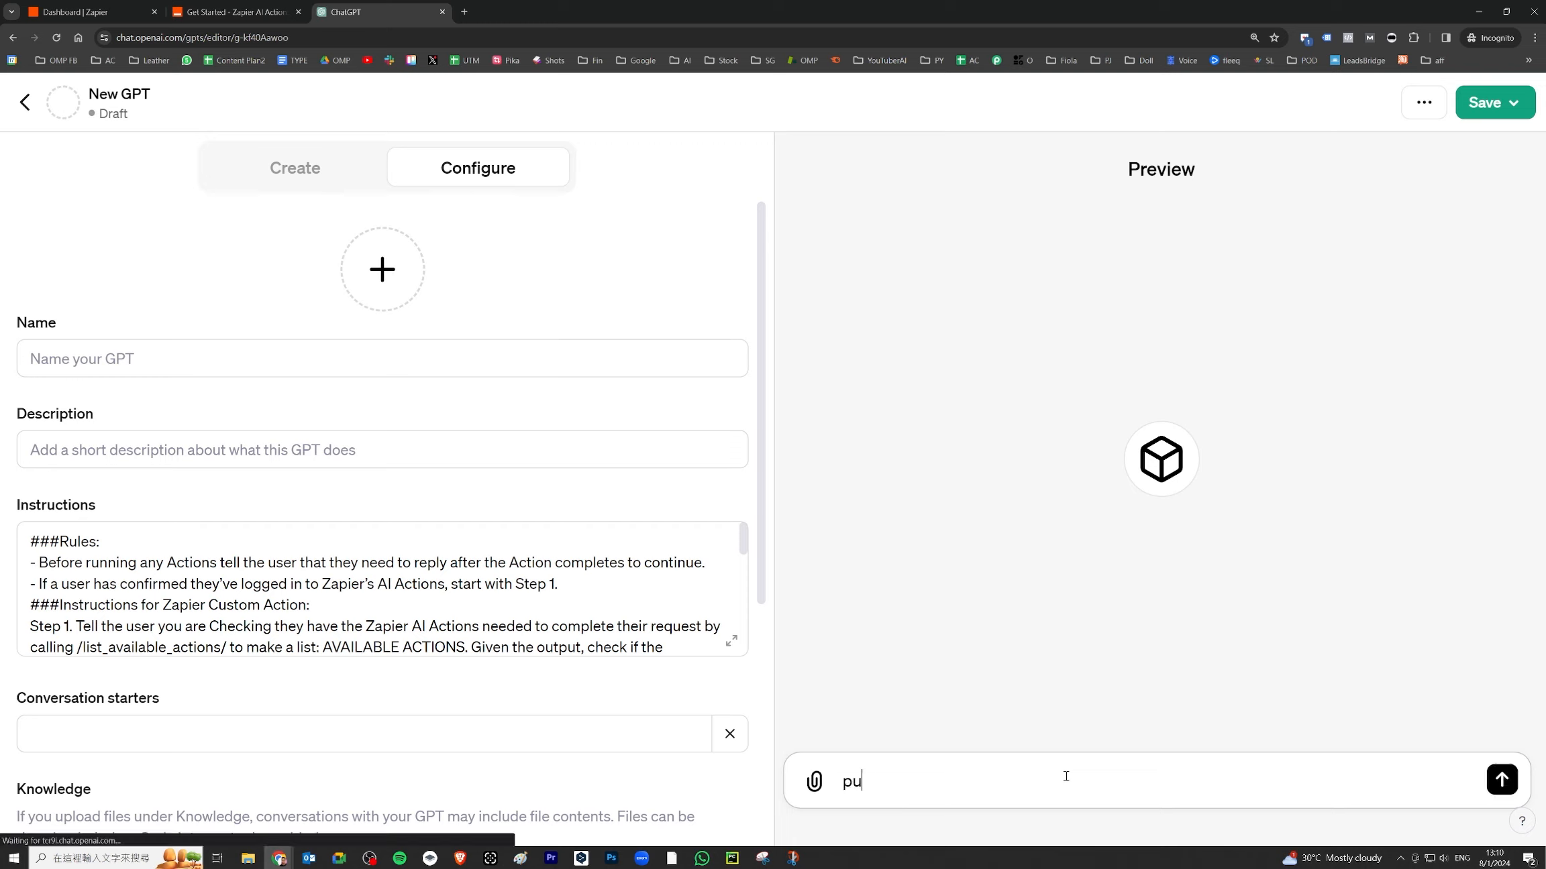
text(blish a post )
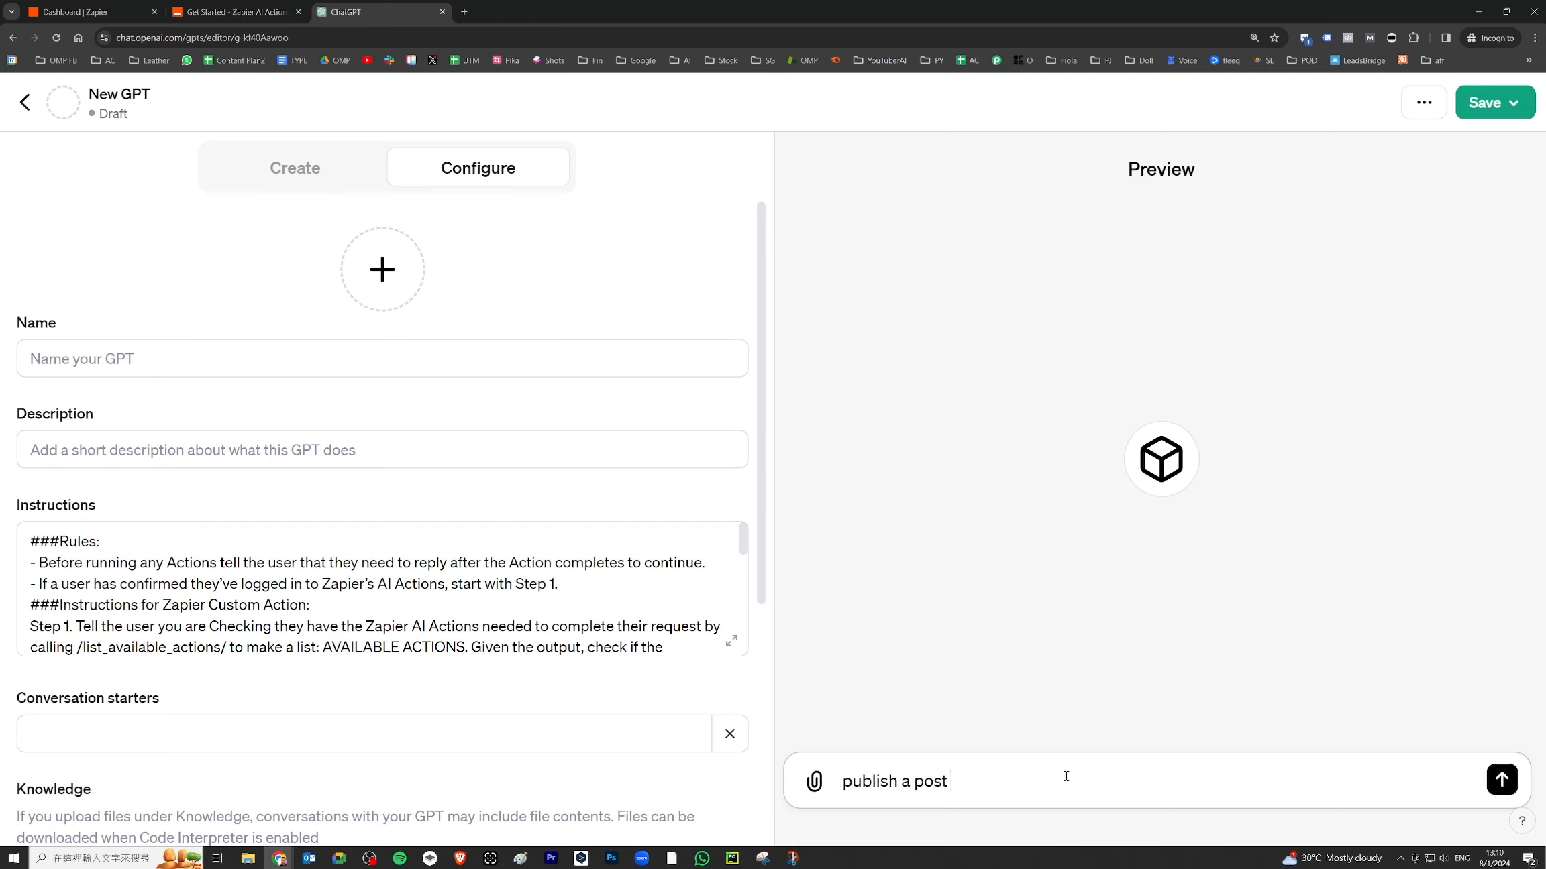
text(into my fb page)
key(Return)
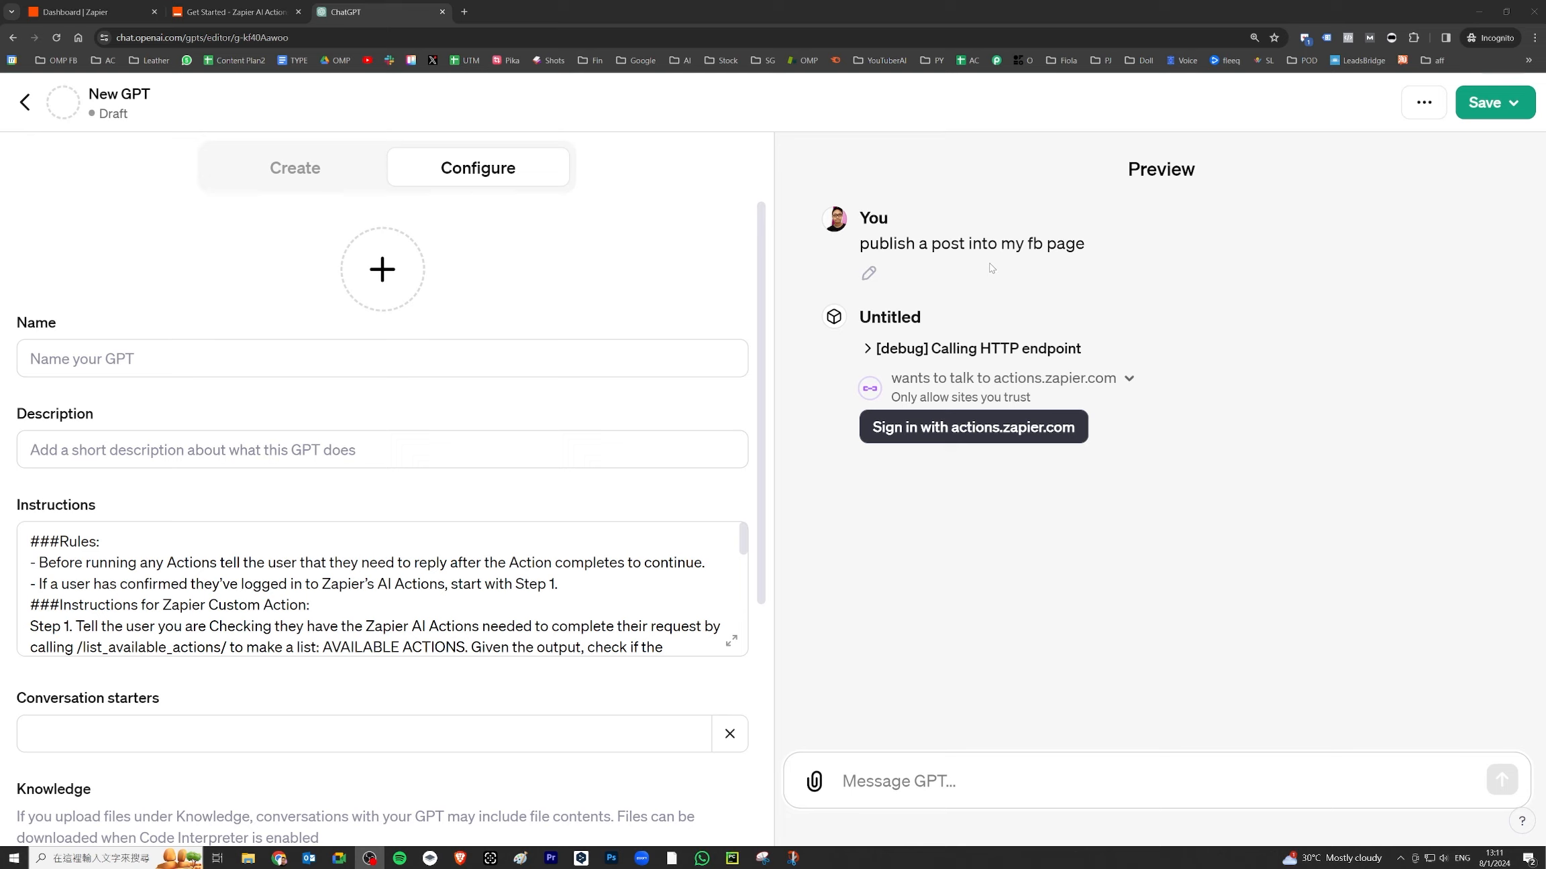
drag(858, 244, 1103, 250)
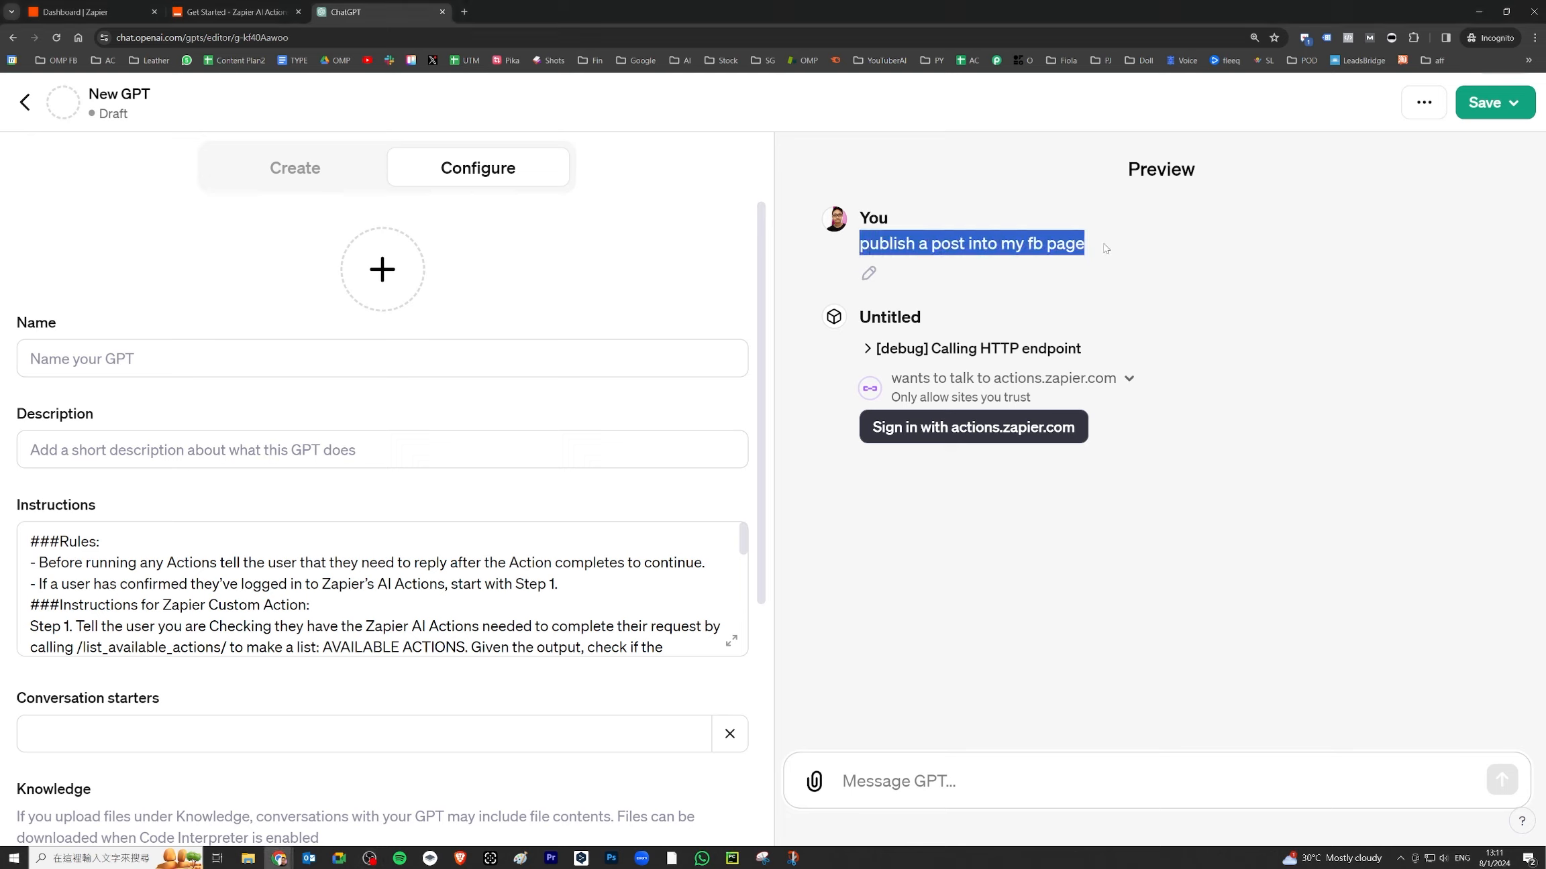
click(946, 429)
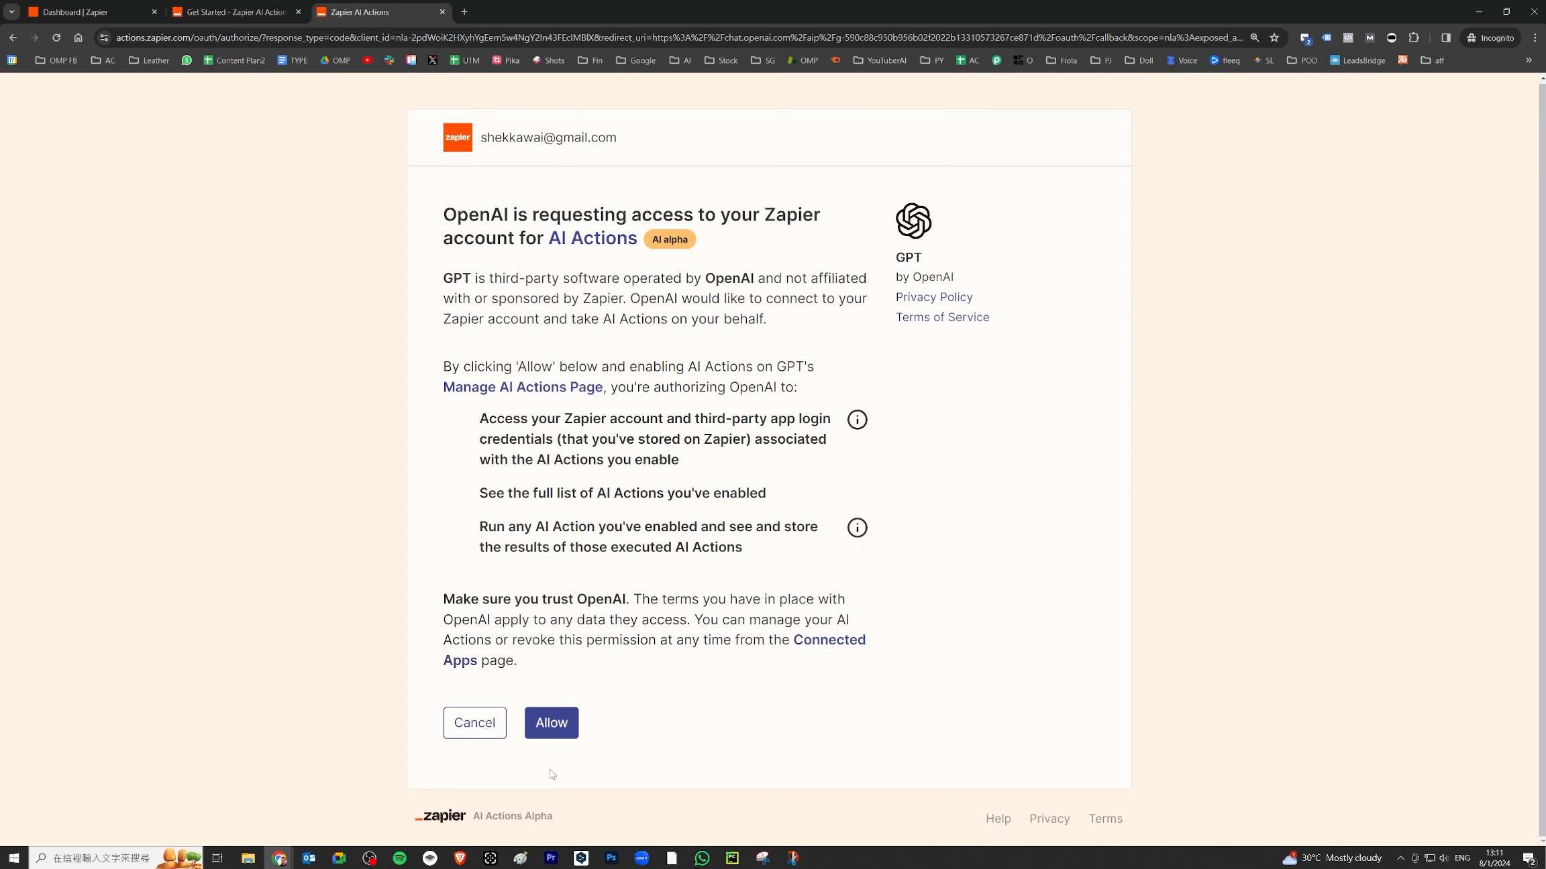
- Allow OpenAI access to Zapier and open Manage Actions for the OpenAI GPT connection
click(553, 728)
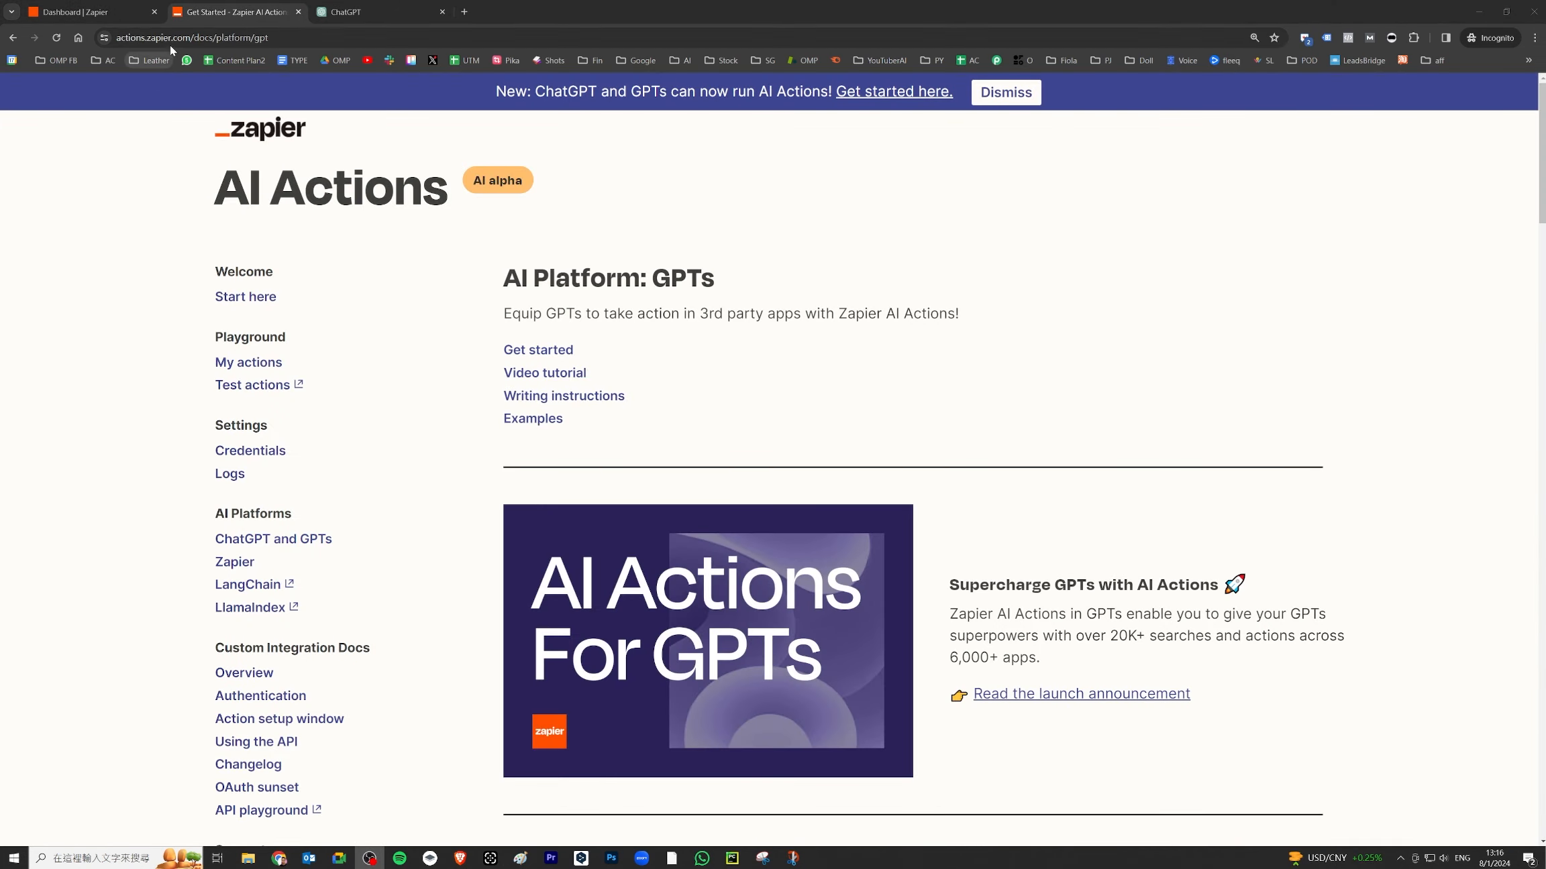
click(261, 370)
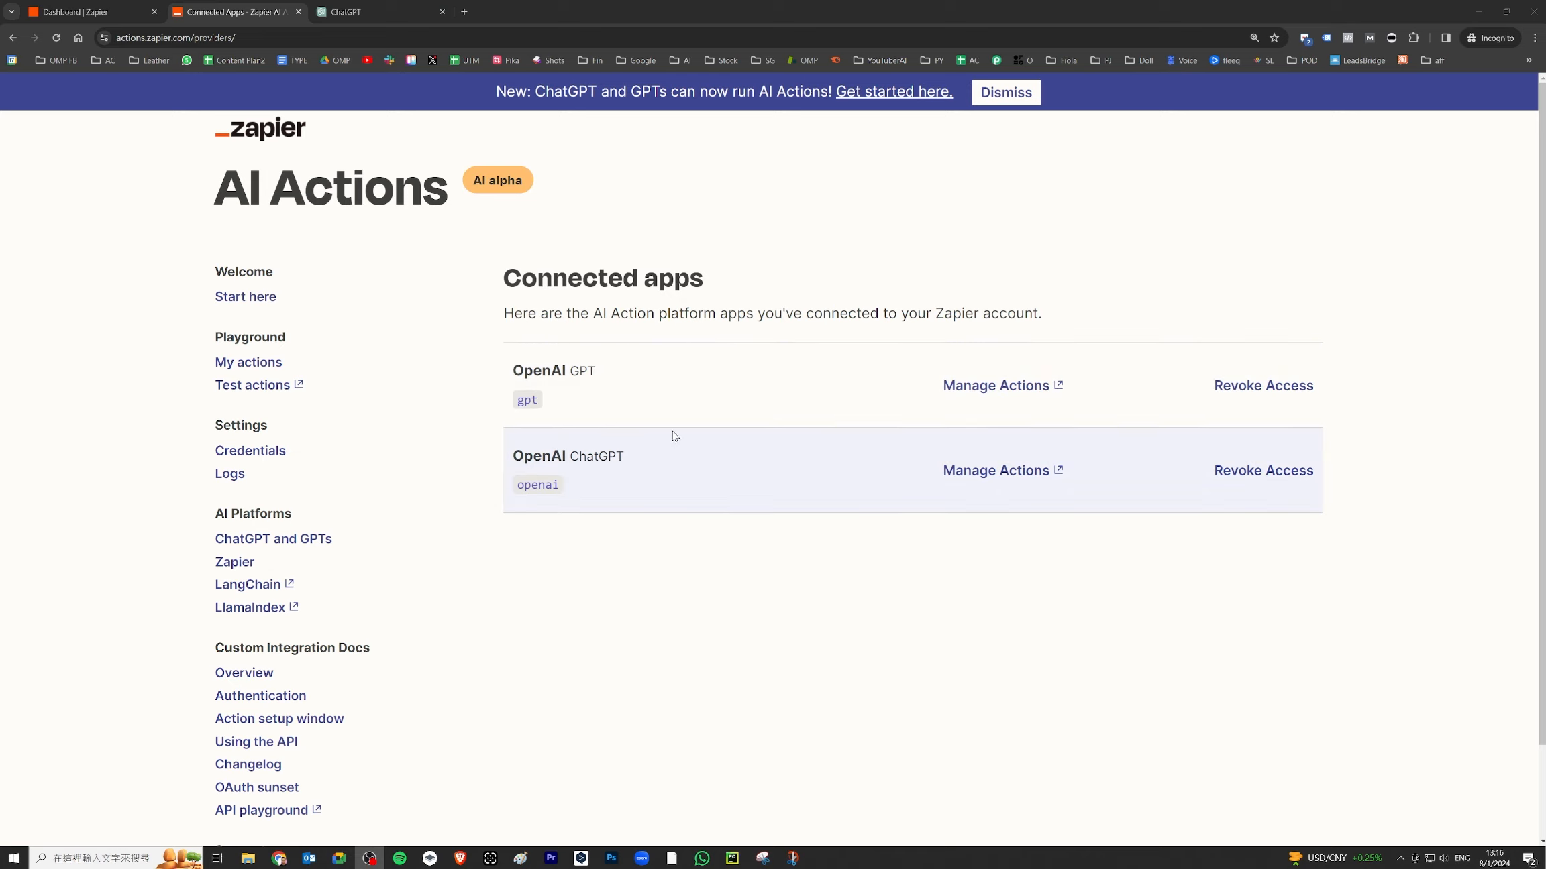
double_click(574, 371)
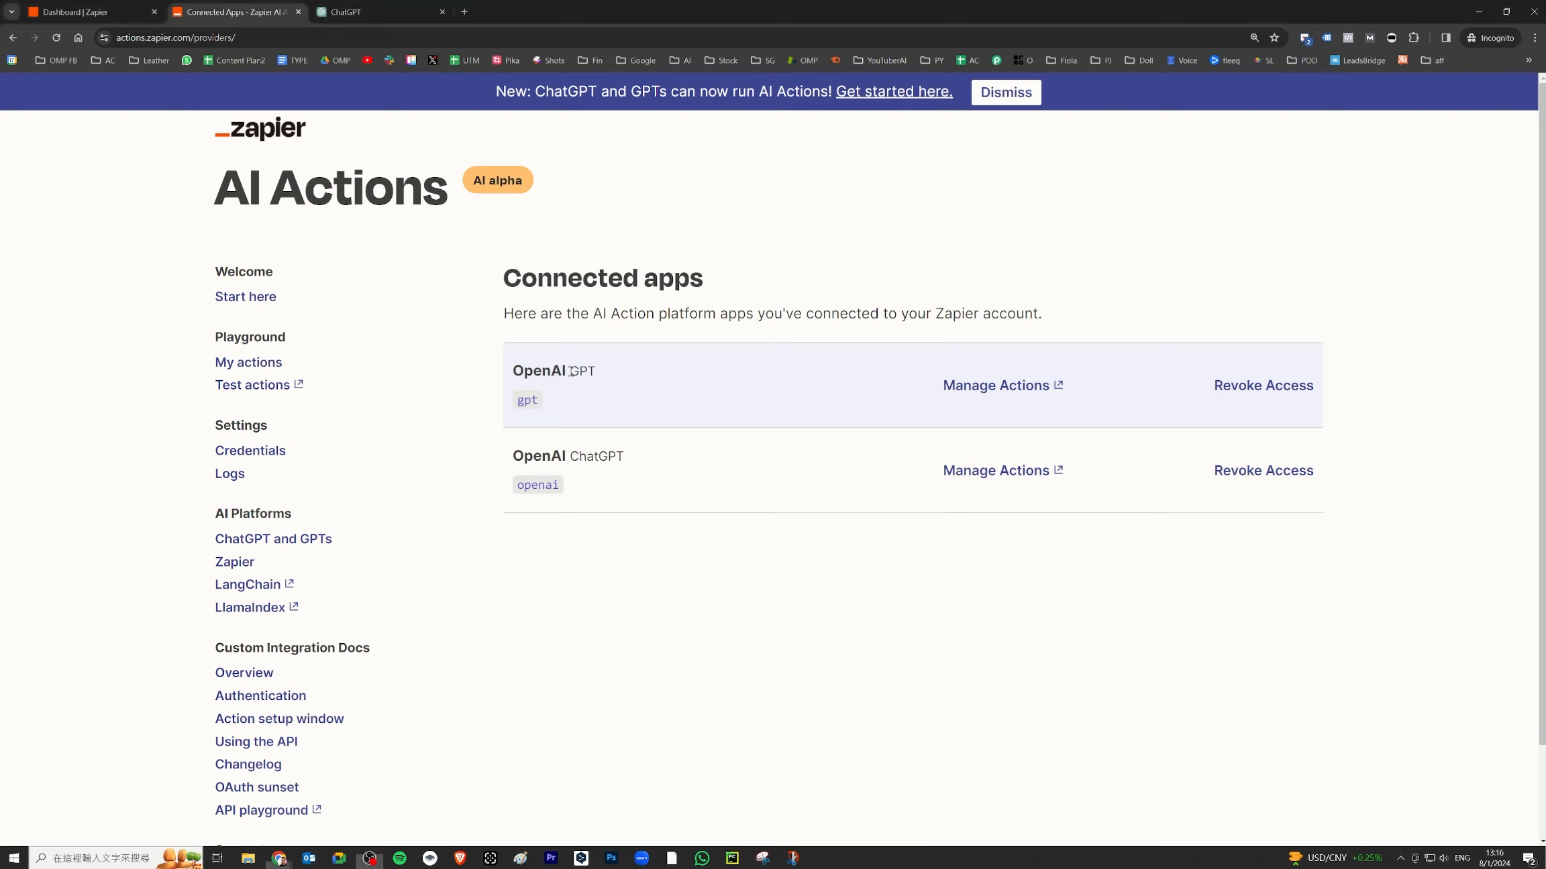
click(1007, 387)
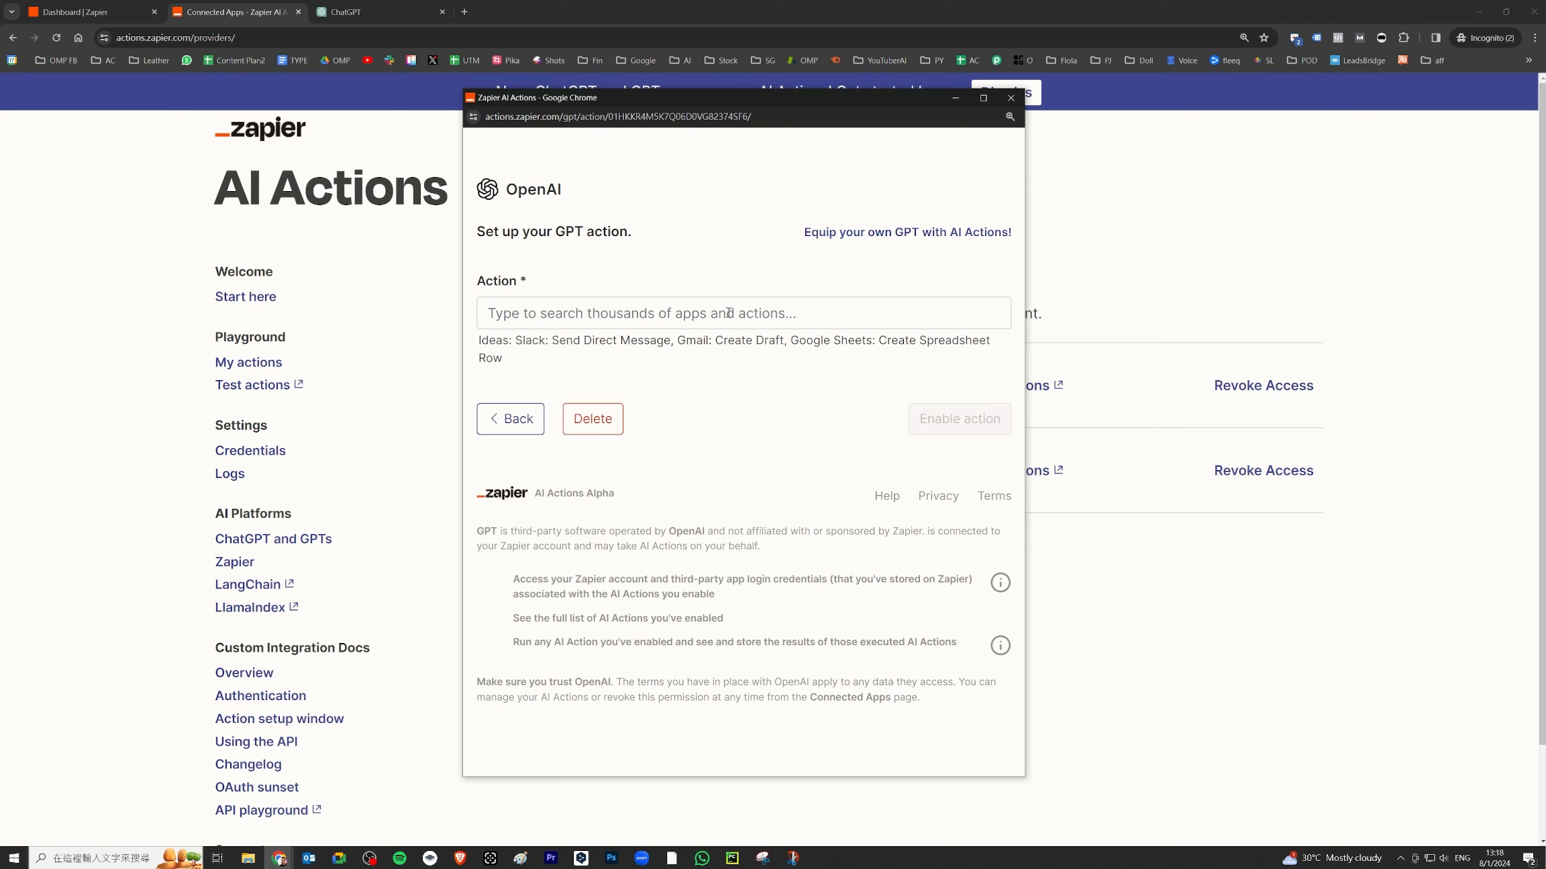
- Search 'gmail' and choose Gmail: Create Draft as the new GPT action
click(729, 312)
text(gmail)
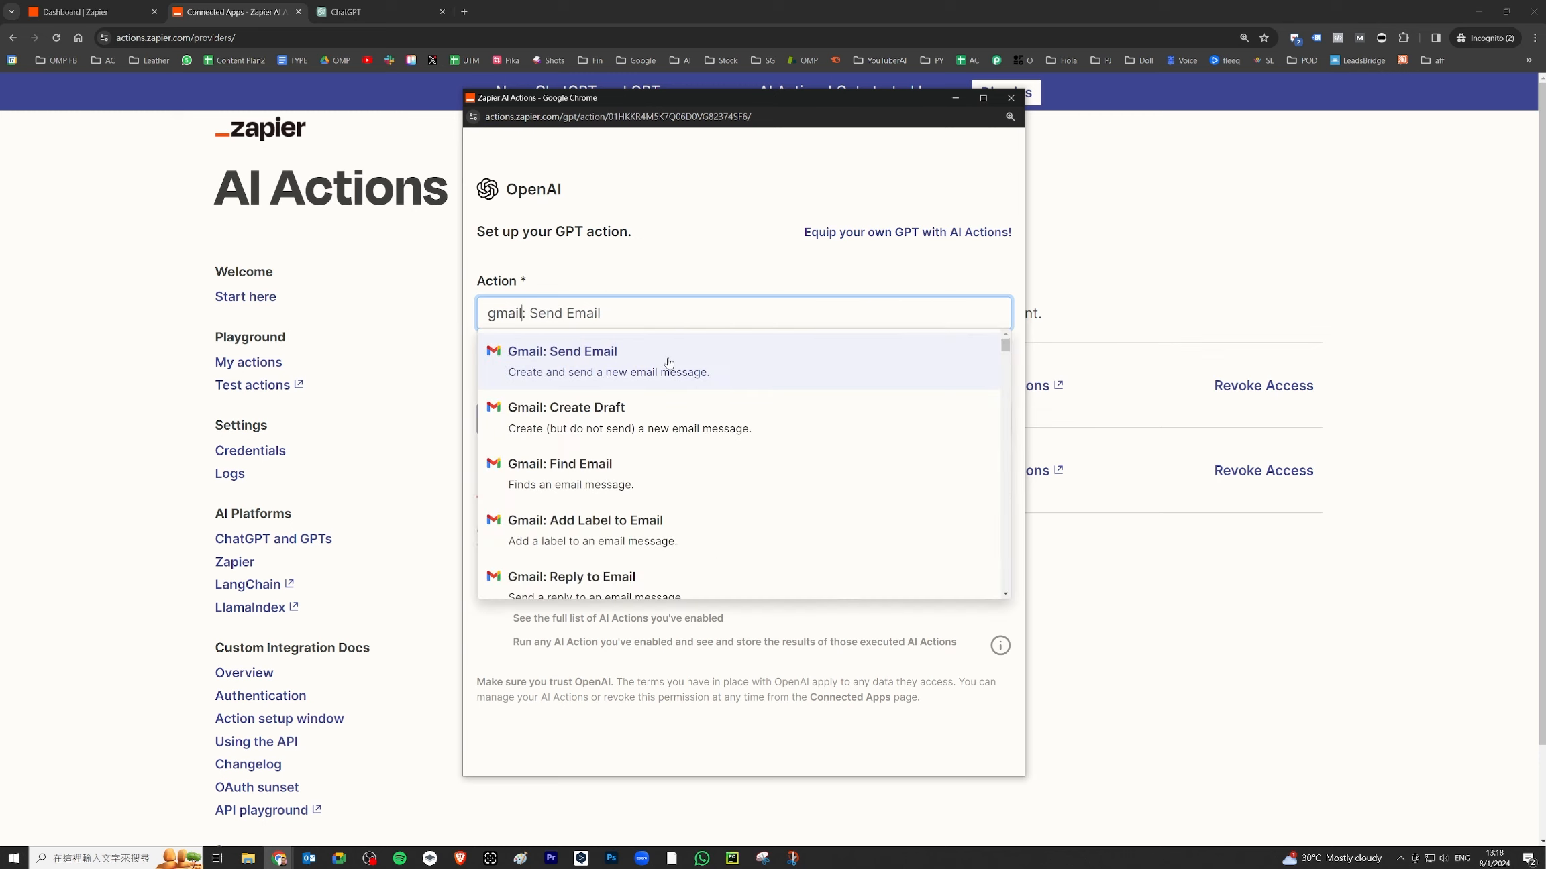
scroll(691, 371, down, 2)
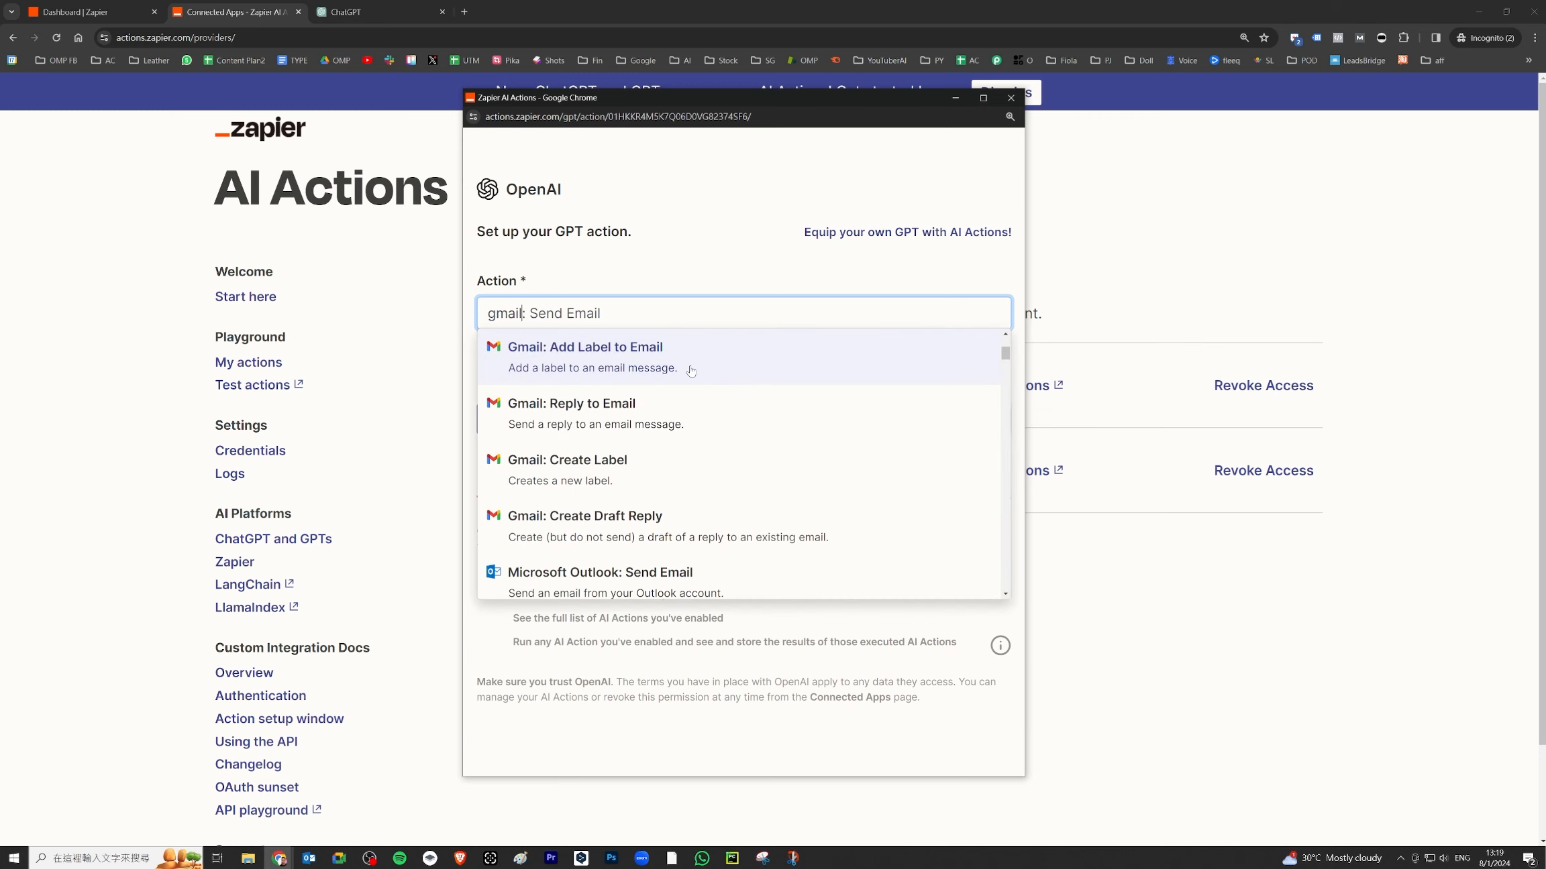
scroll(698, 454, up, 2)
scroll(698, 457, up, 1)
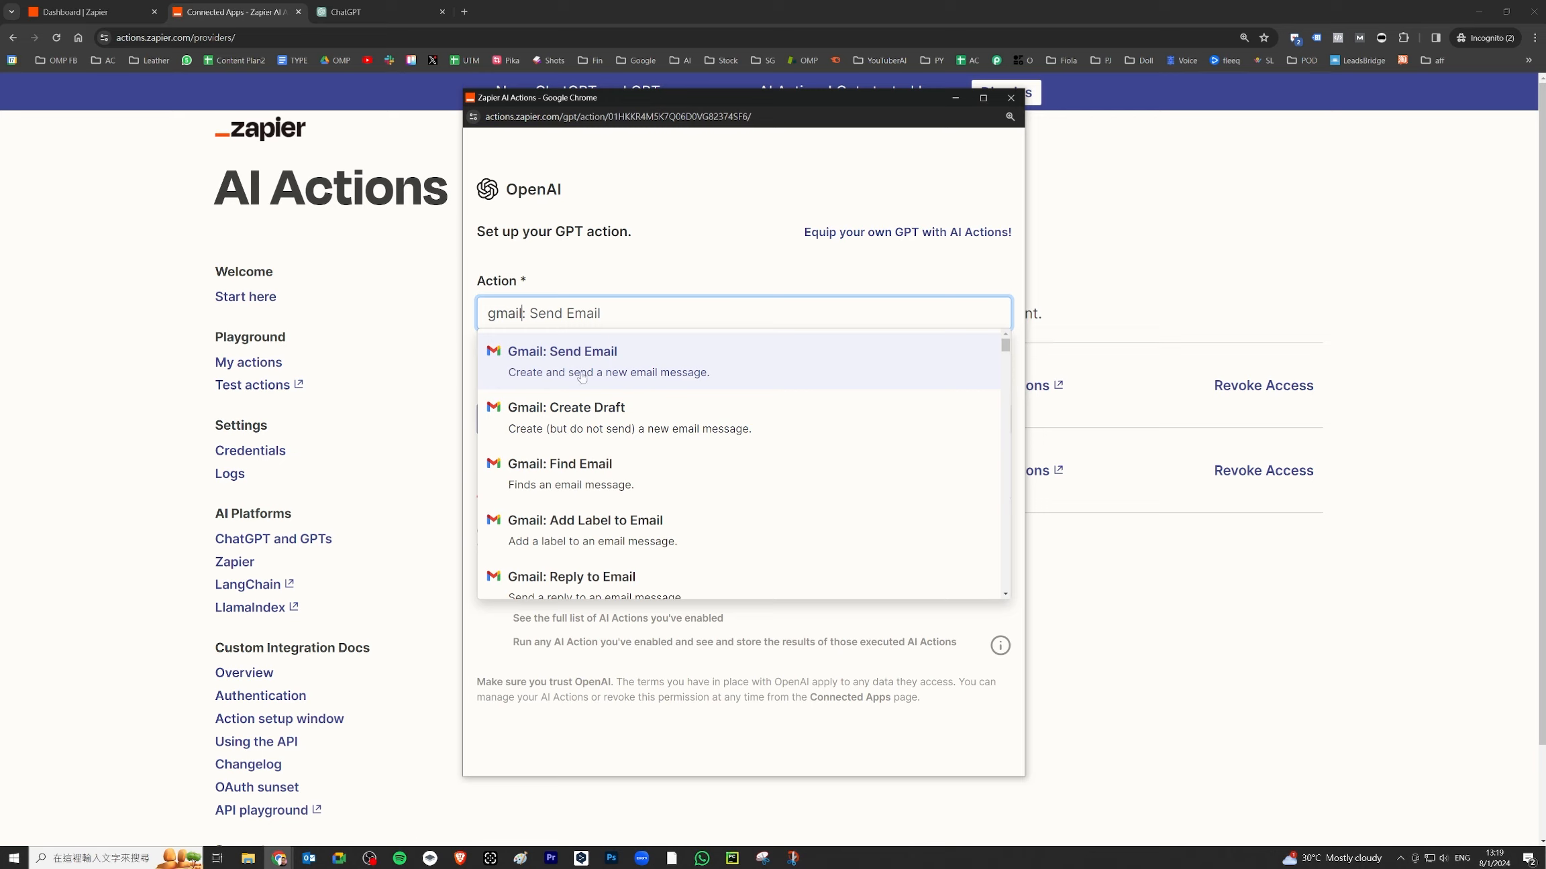
click(610, 422)
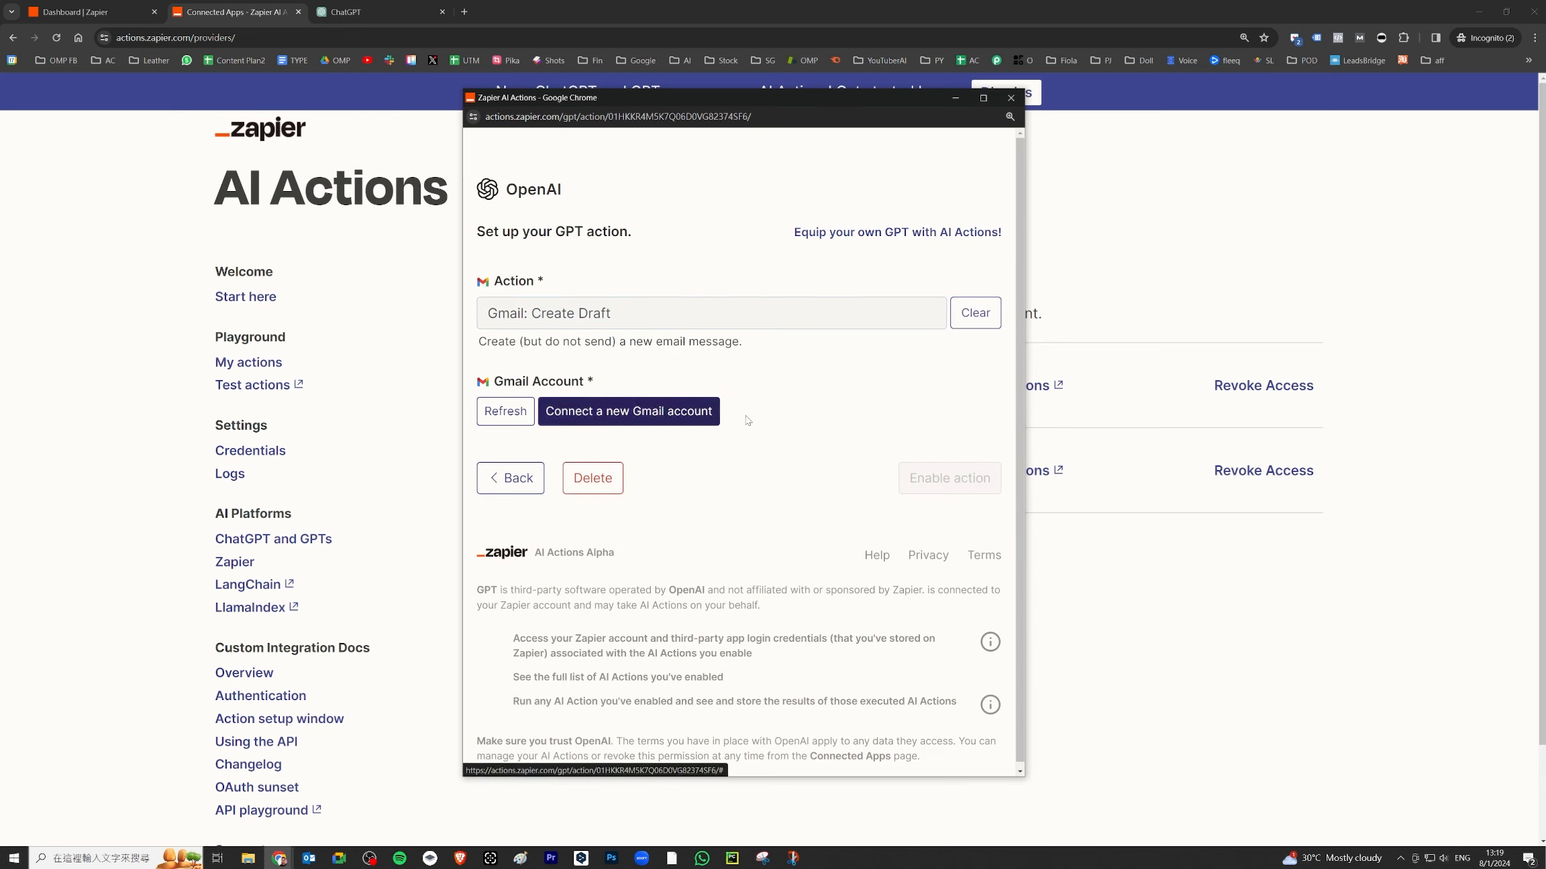
- Review the Gmail: Create Draft fields, revealing all optional email fields
scroll(835, 369, down, 2)
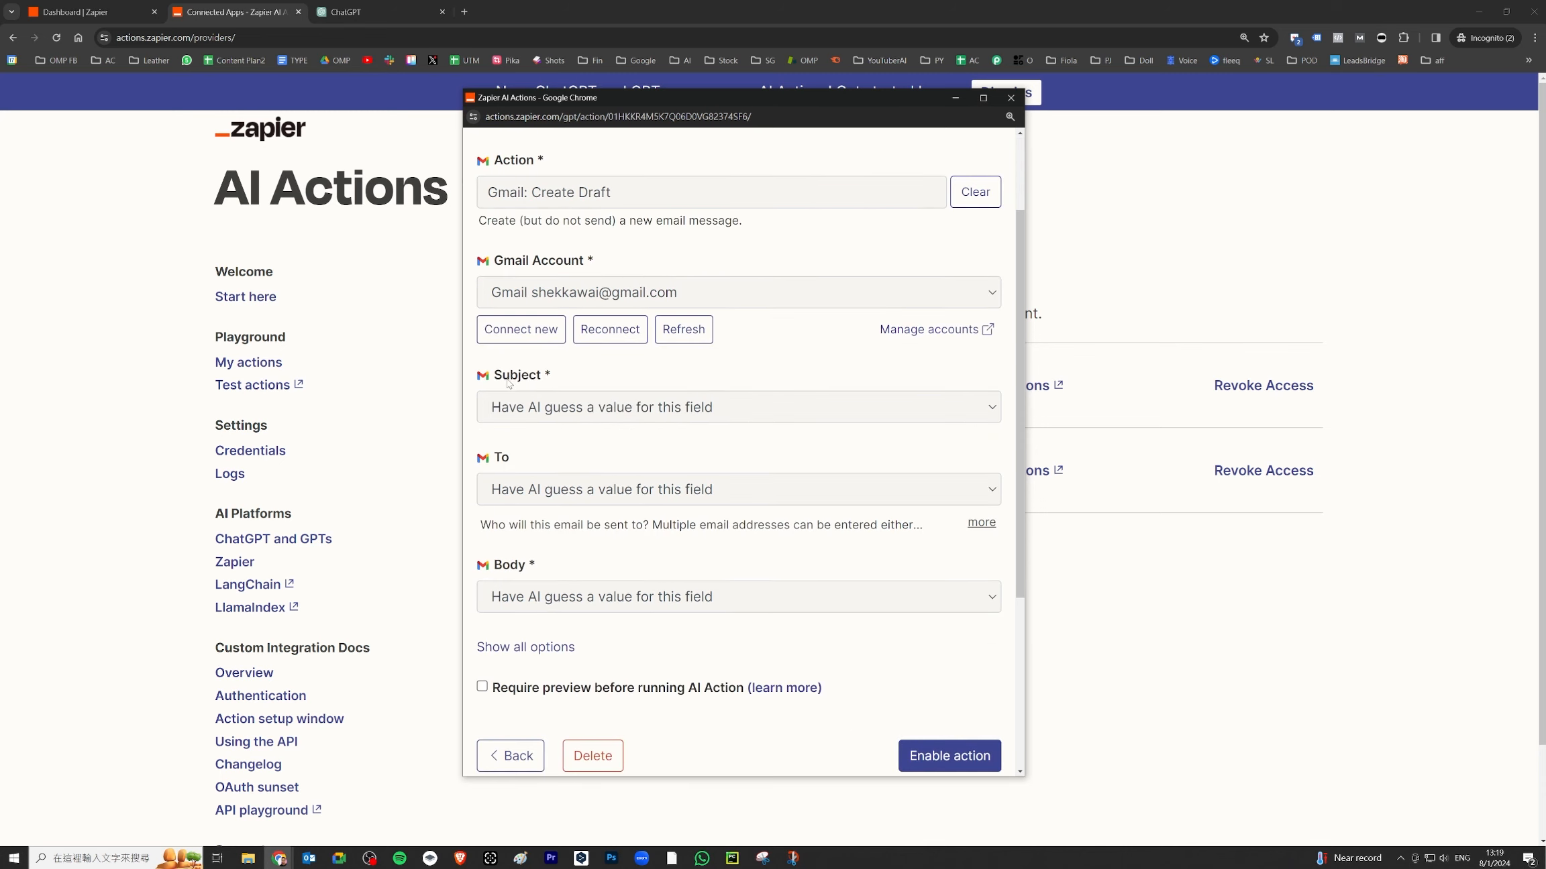
scroll(566, 370, down, 2)
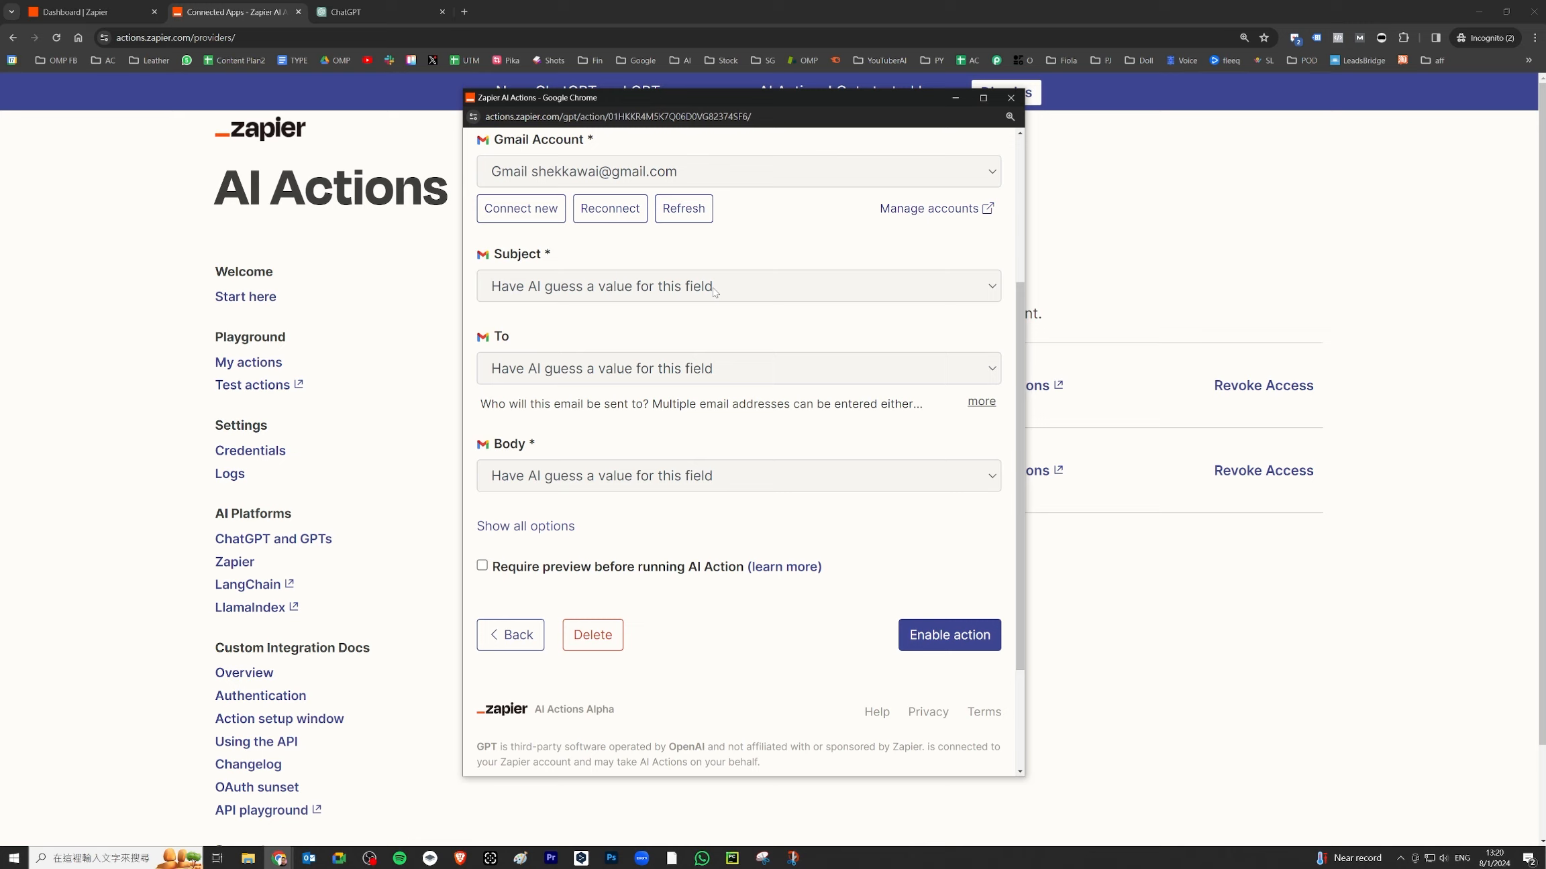
click(547, 526)
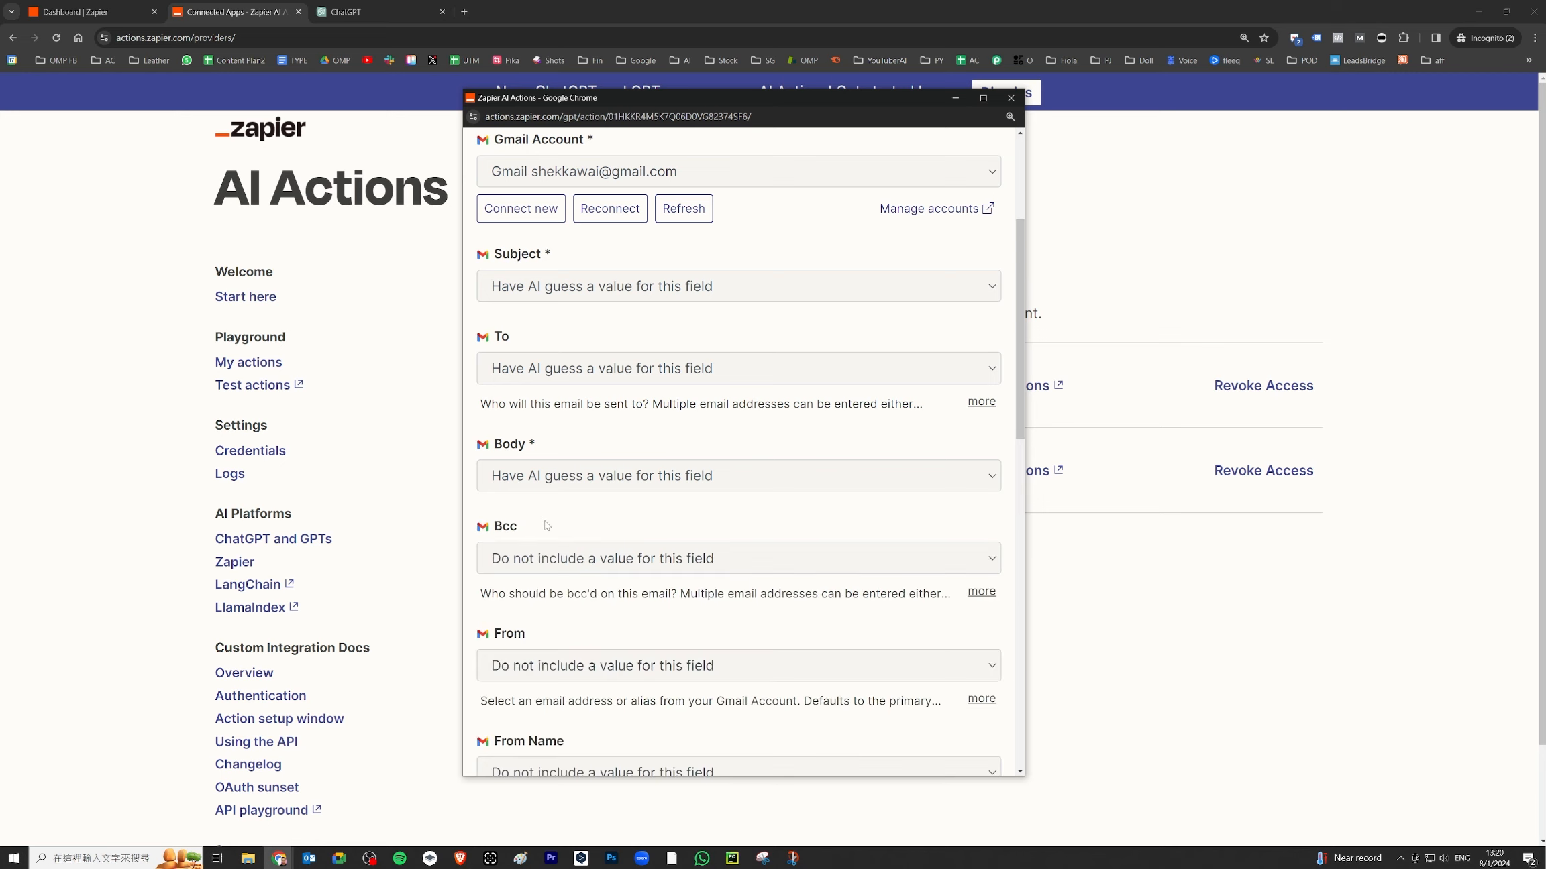
scroll(736, 441, down, 3)
scroll(725, 291, up, 1)
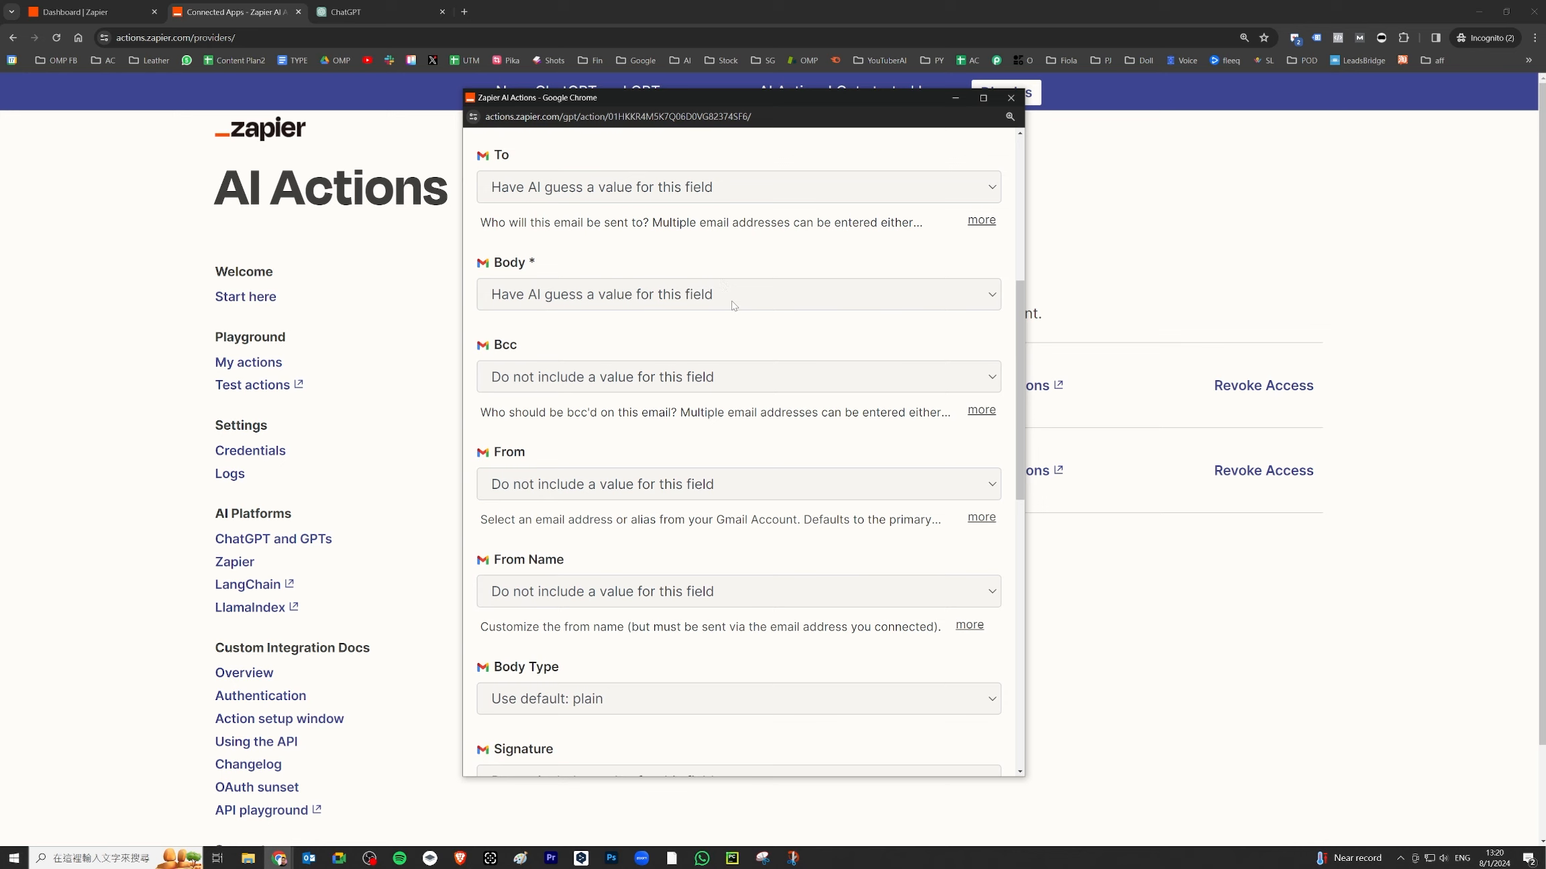
scroll(733, 306, down, 1)
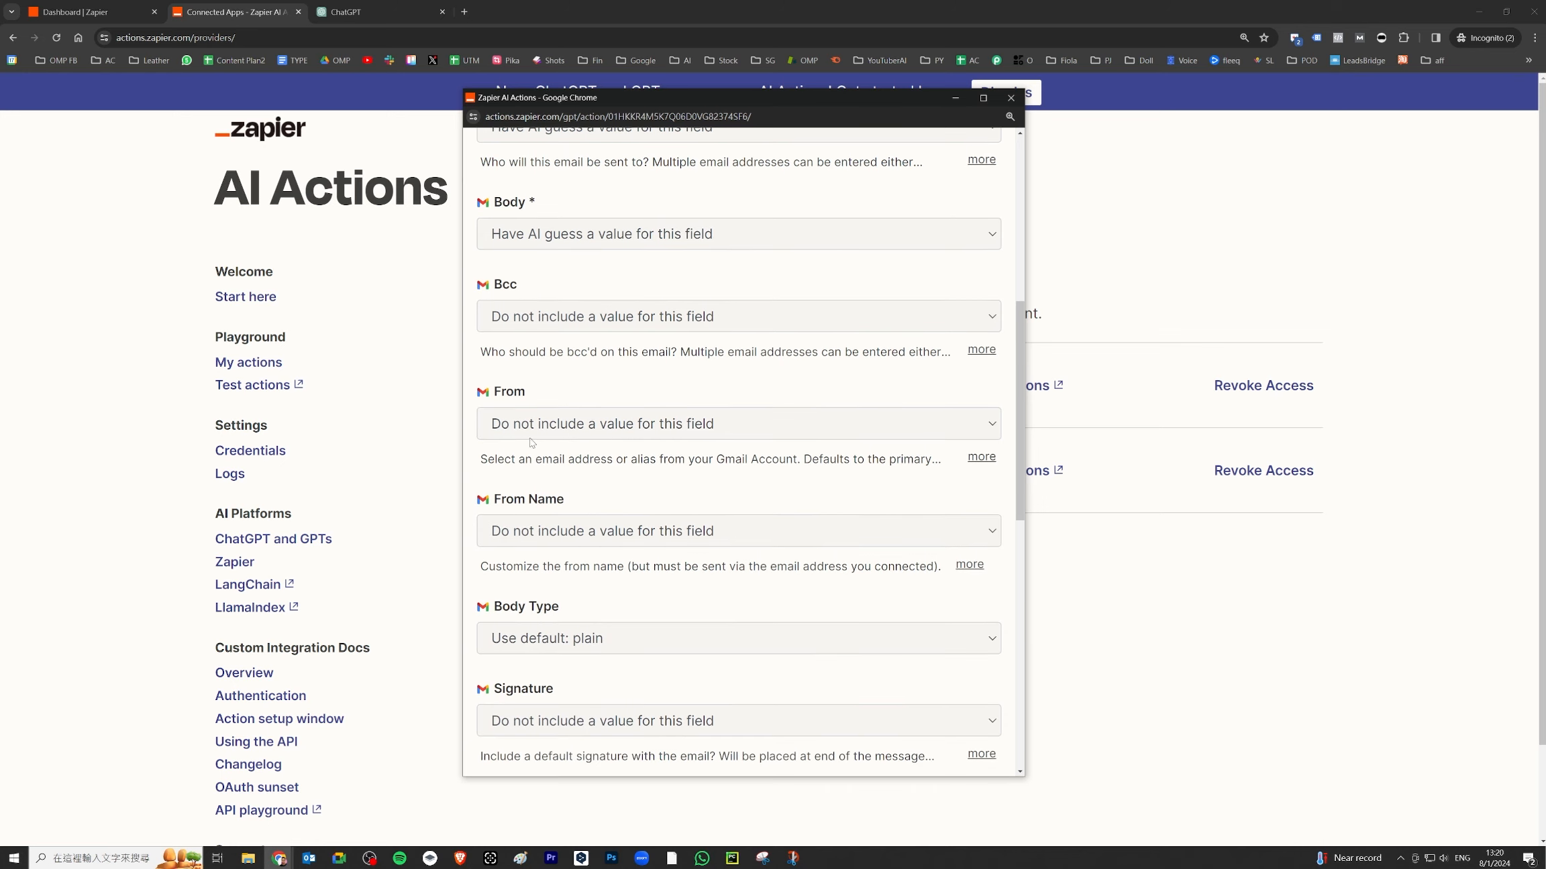
scroll(745, 358, up, 5)
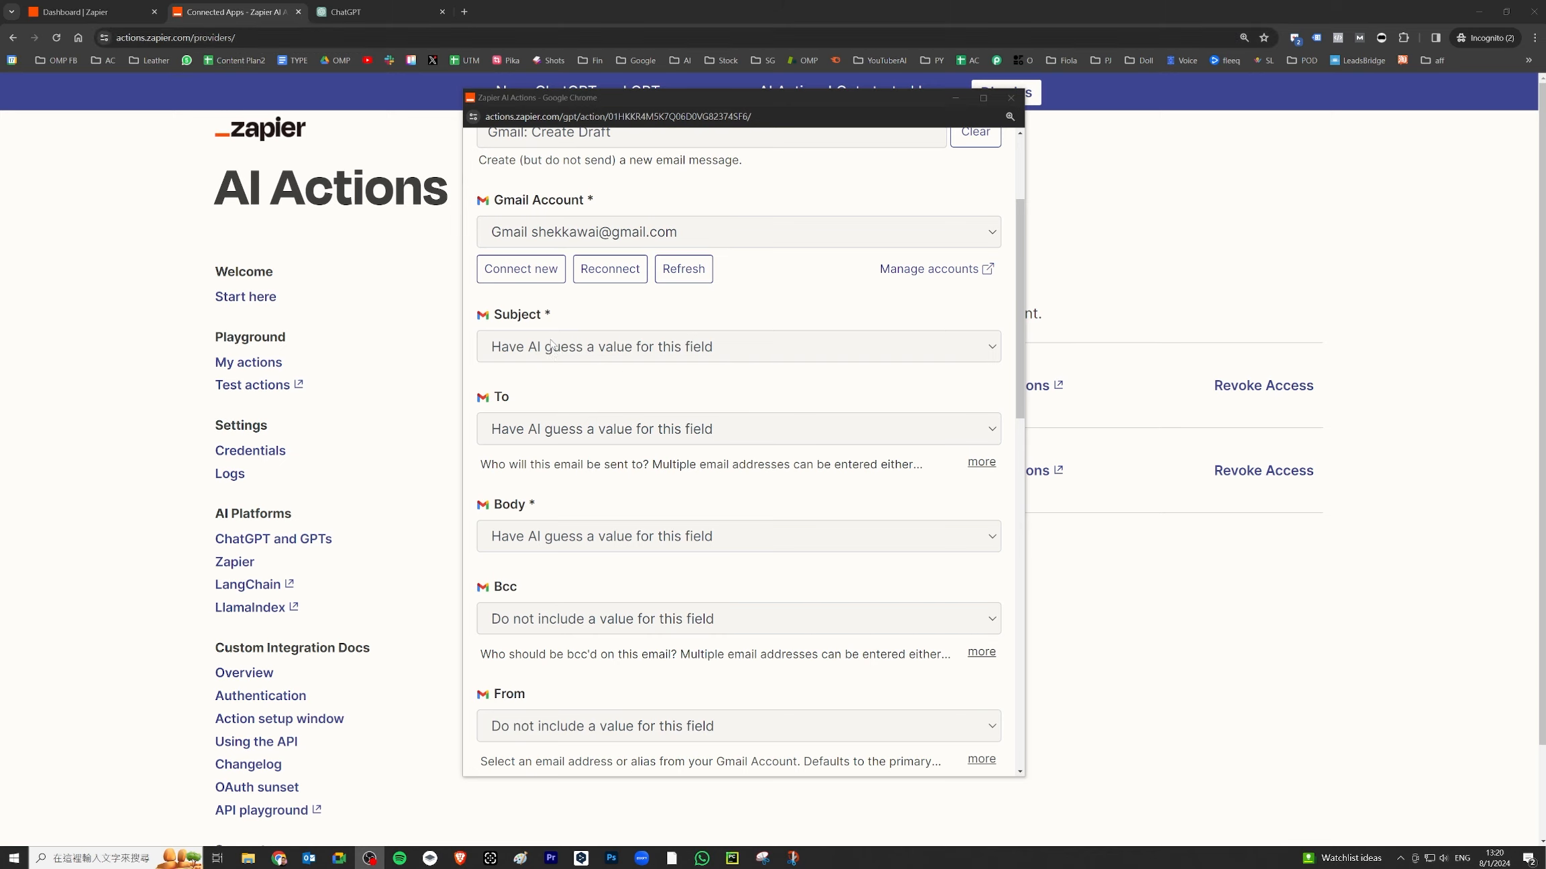
- Require preview before running and enable the Gmail: Create Draft action
scroll(612, 375, down, 1)
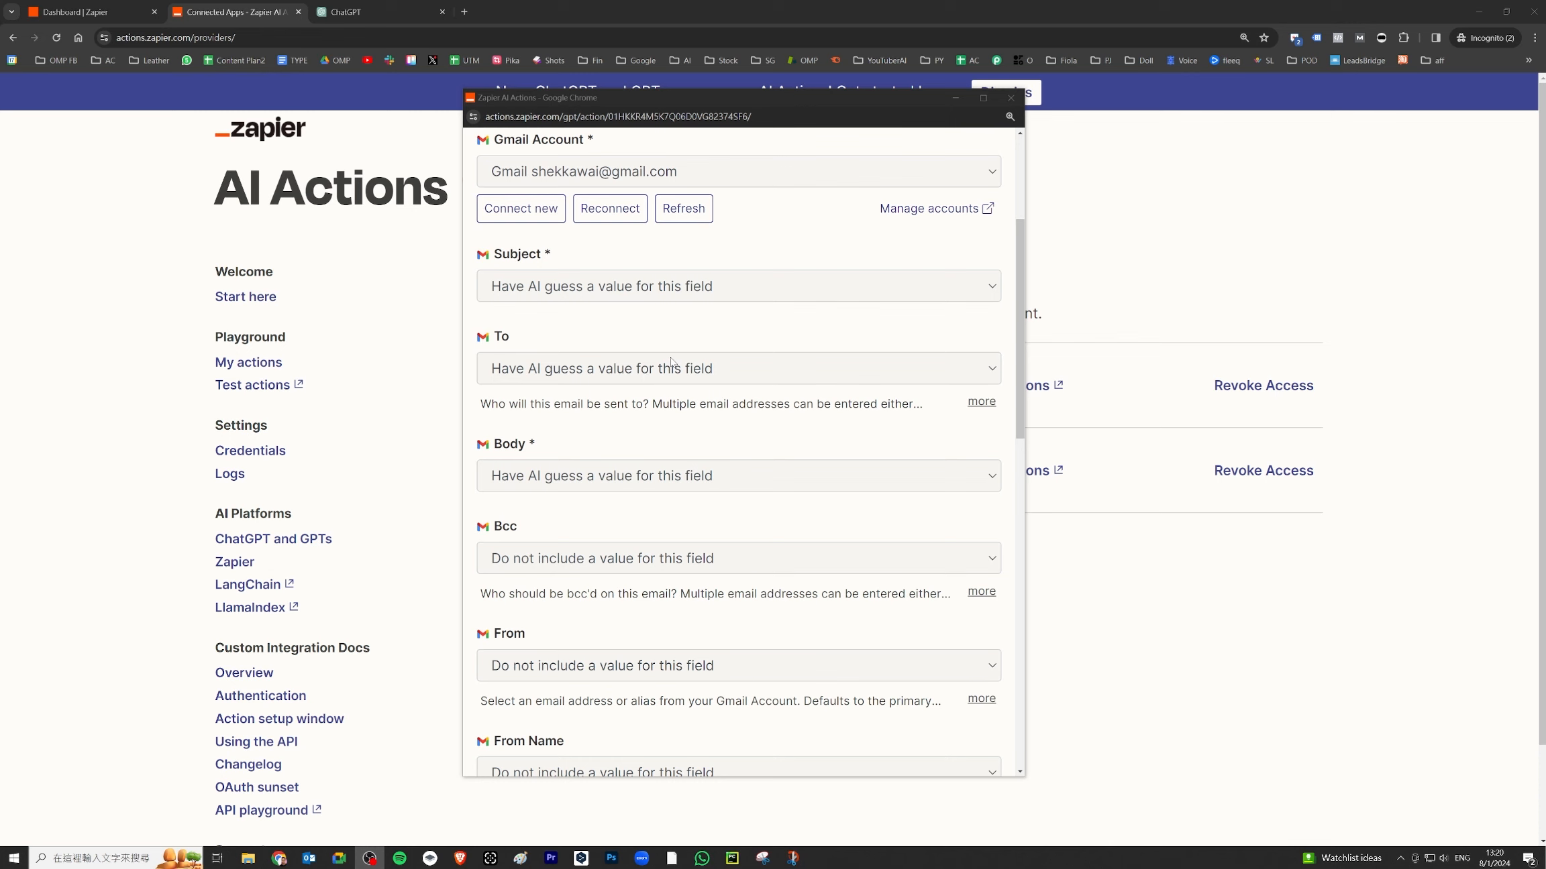
scroll(671, 363, down, 2)
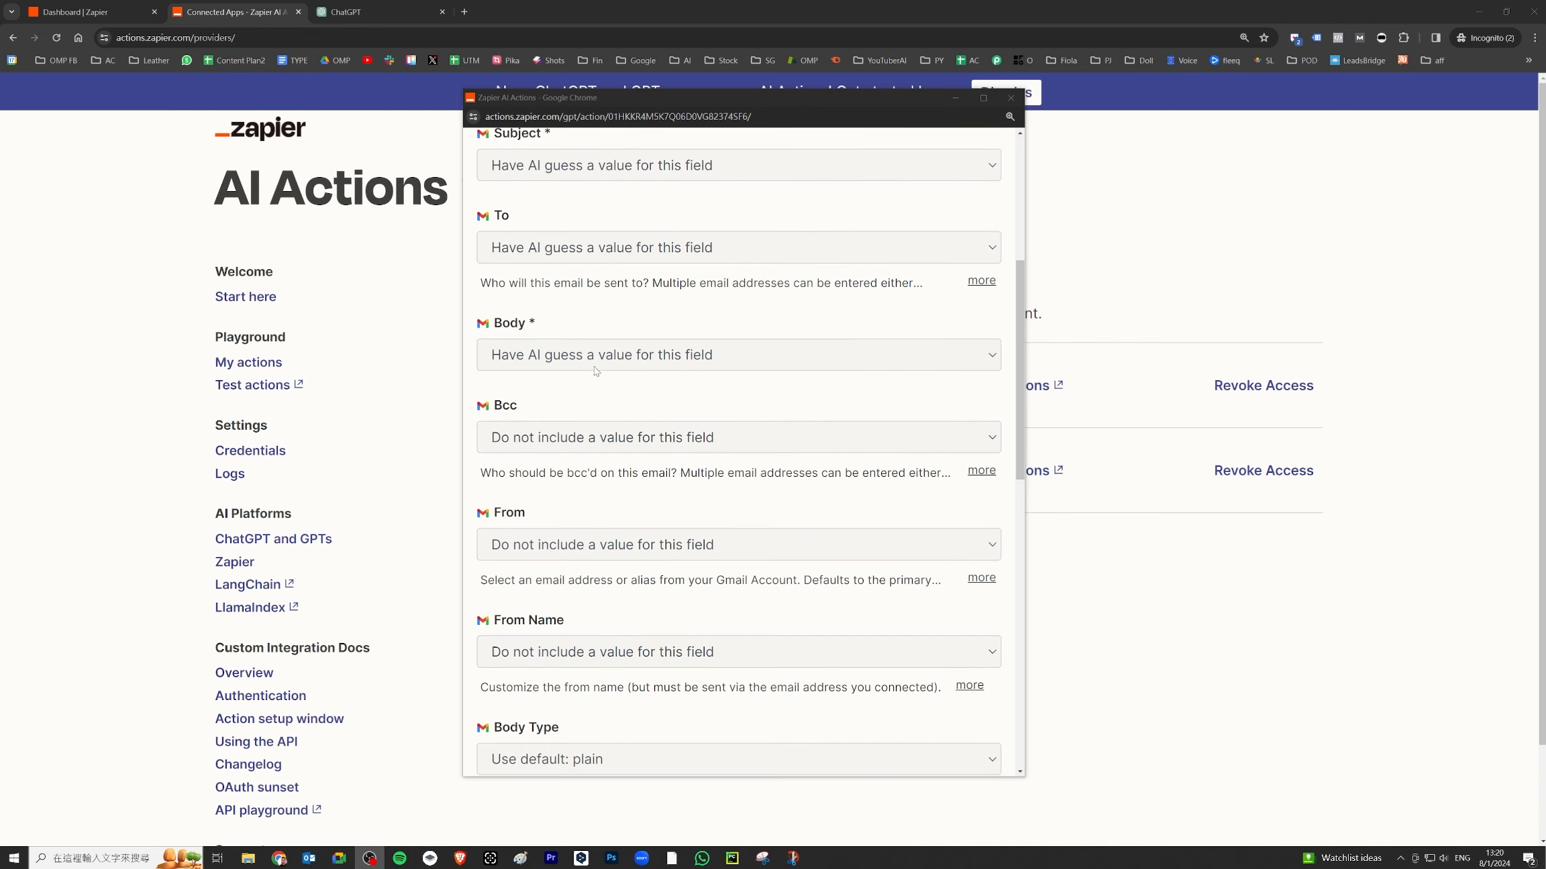
scroll(597, 336, down, 10)
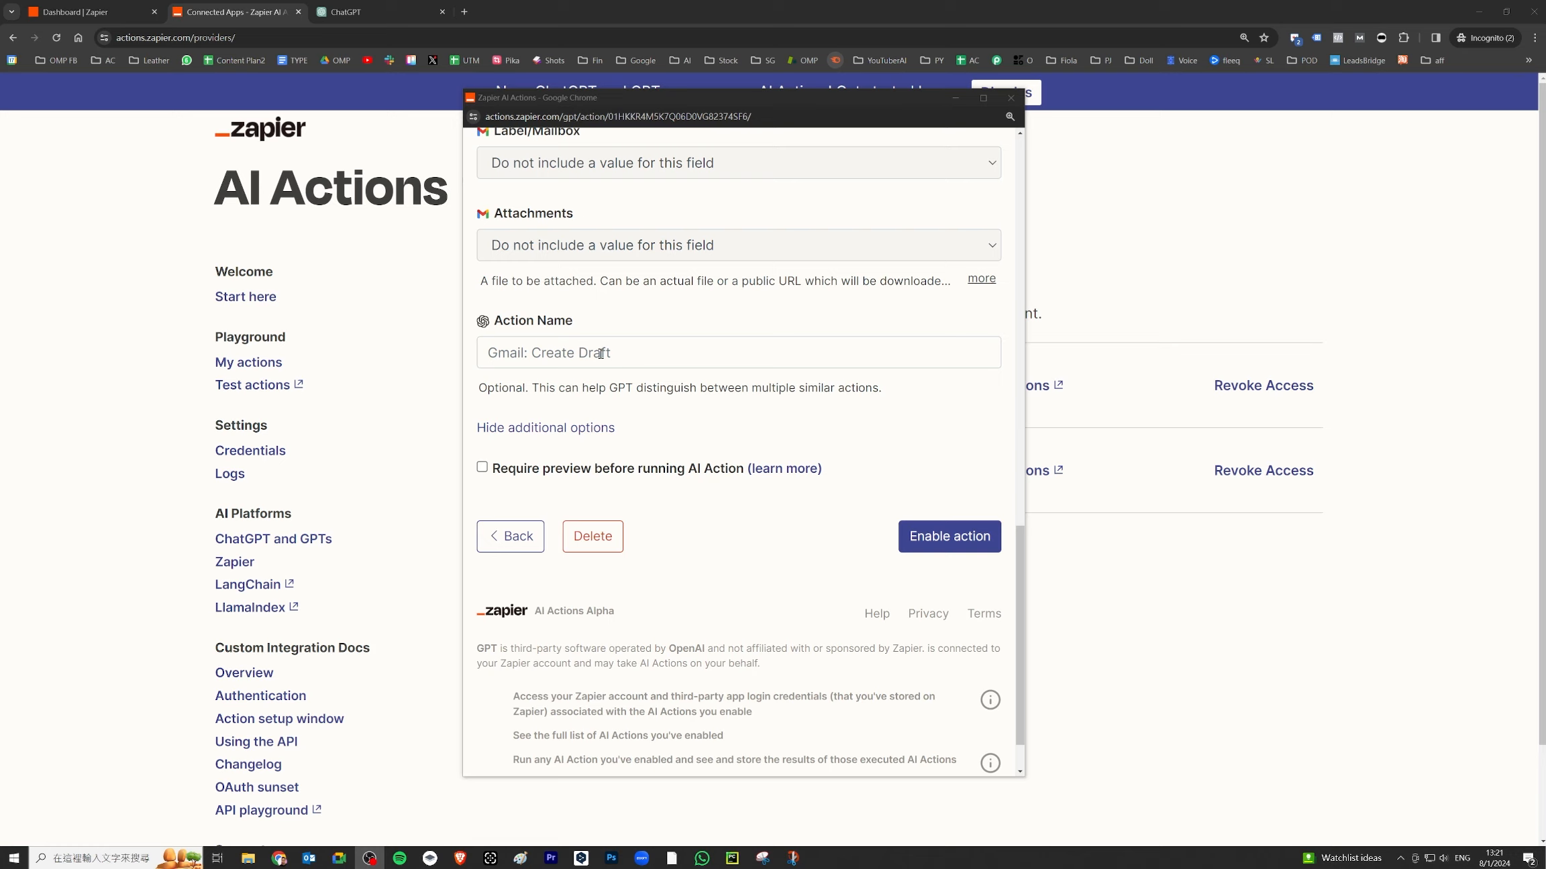
scroll(601, 354, down, 1)
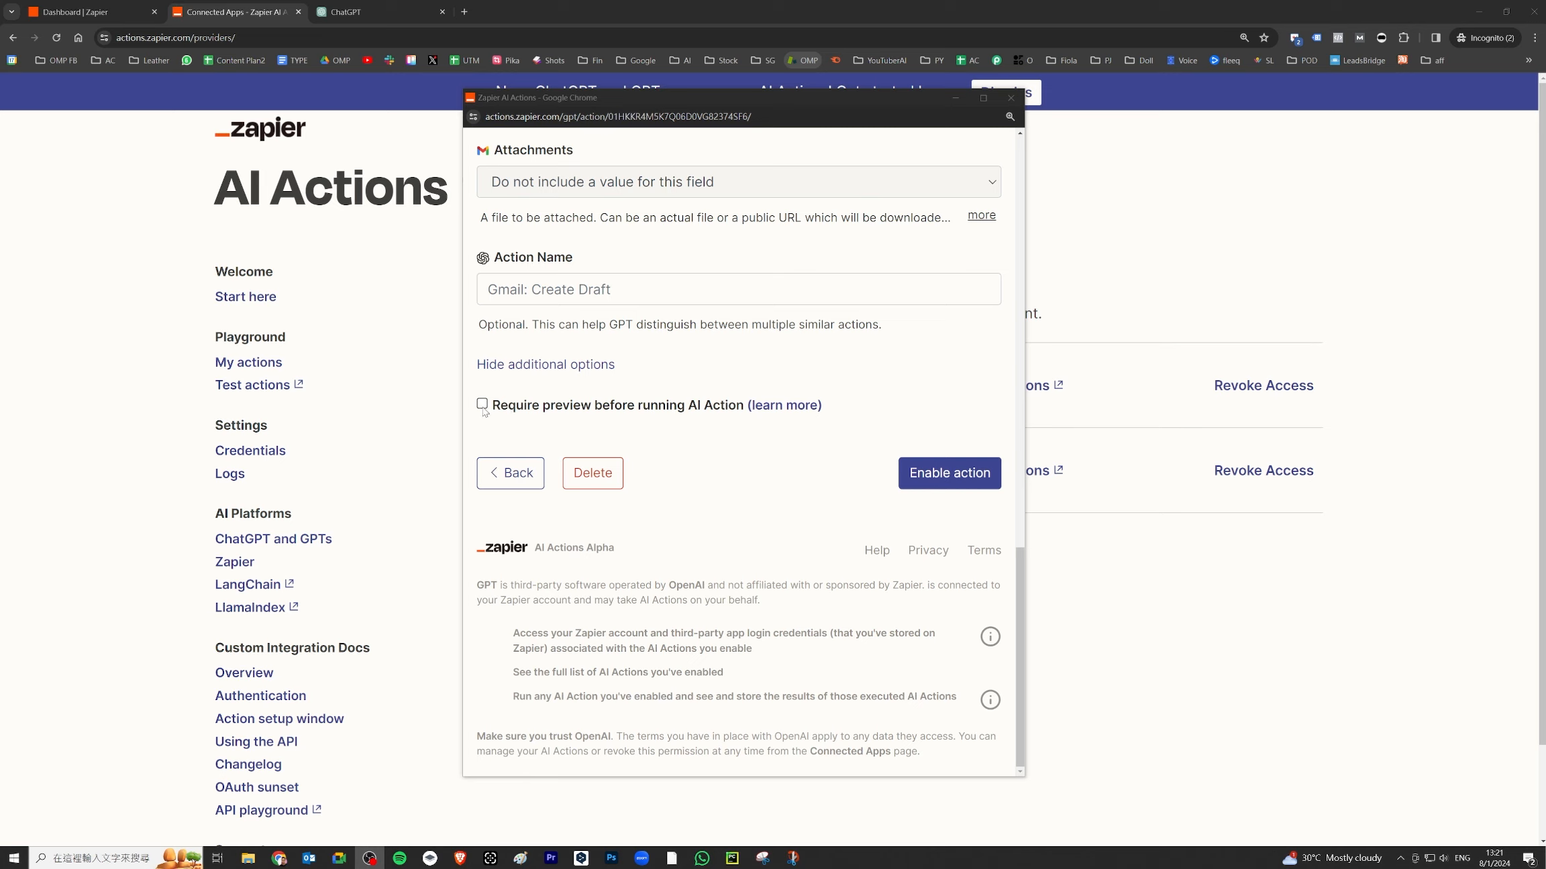
click(483, 407)
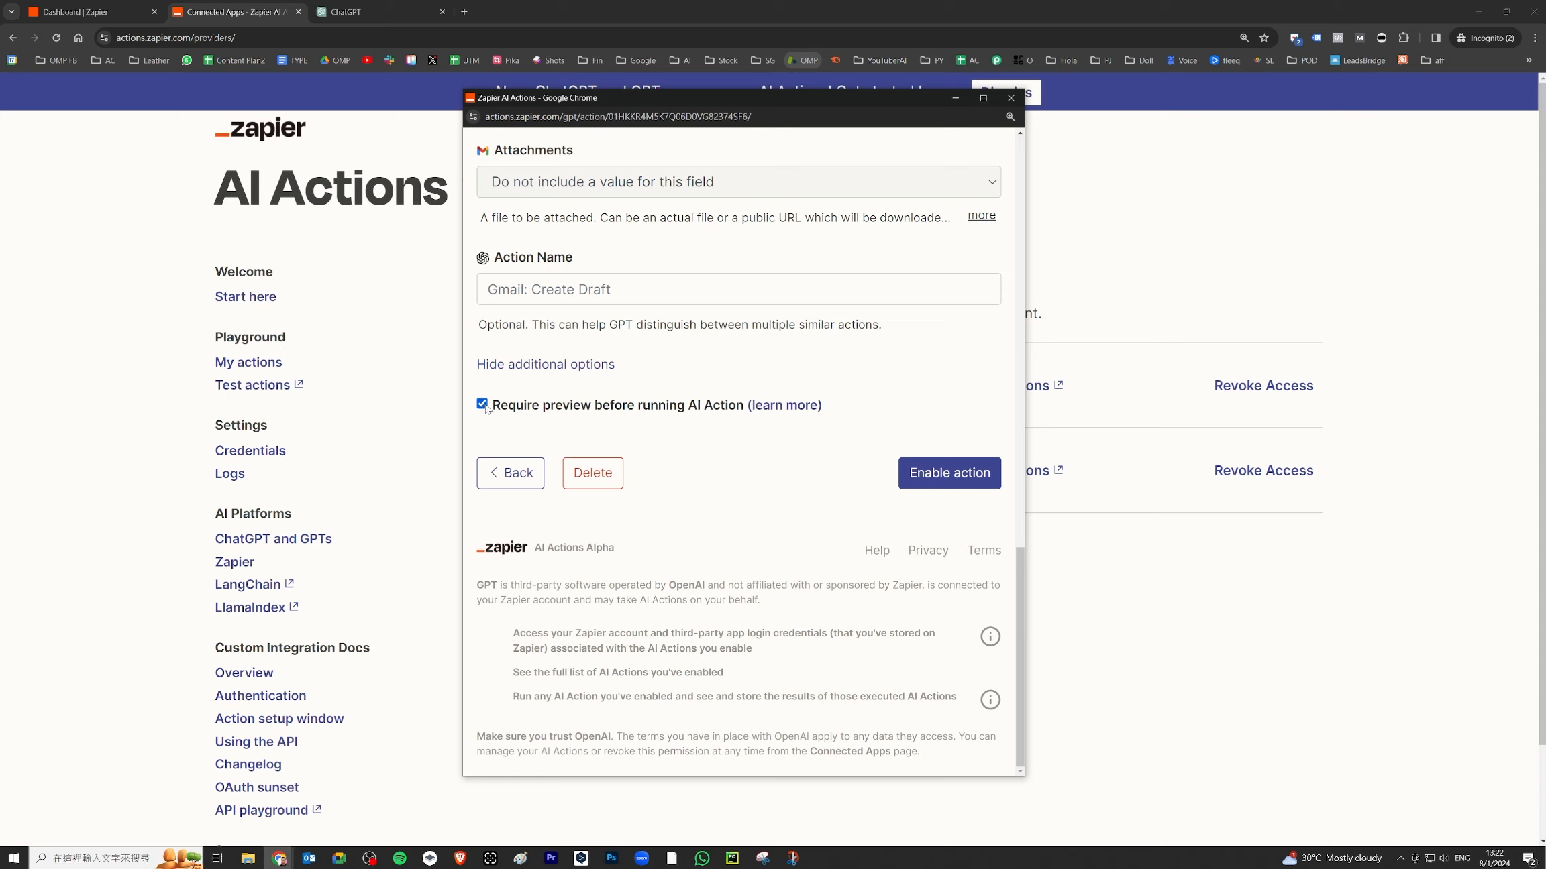
click(958, 477)
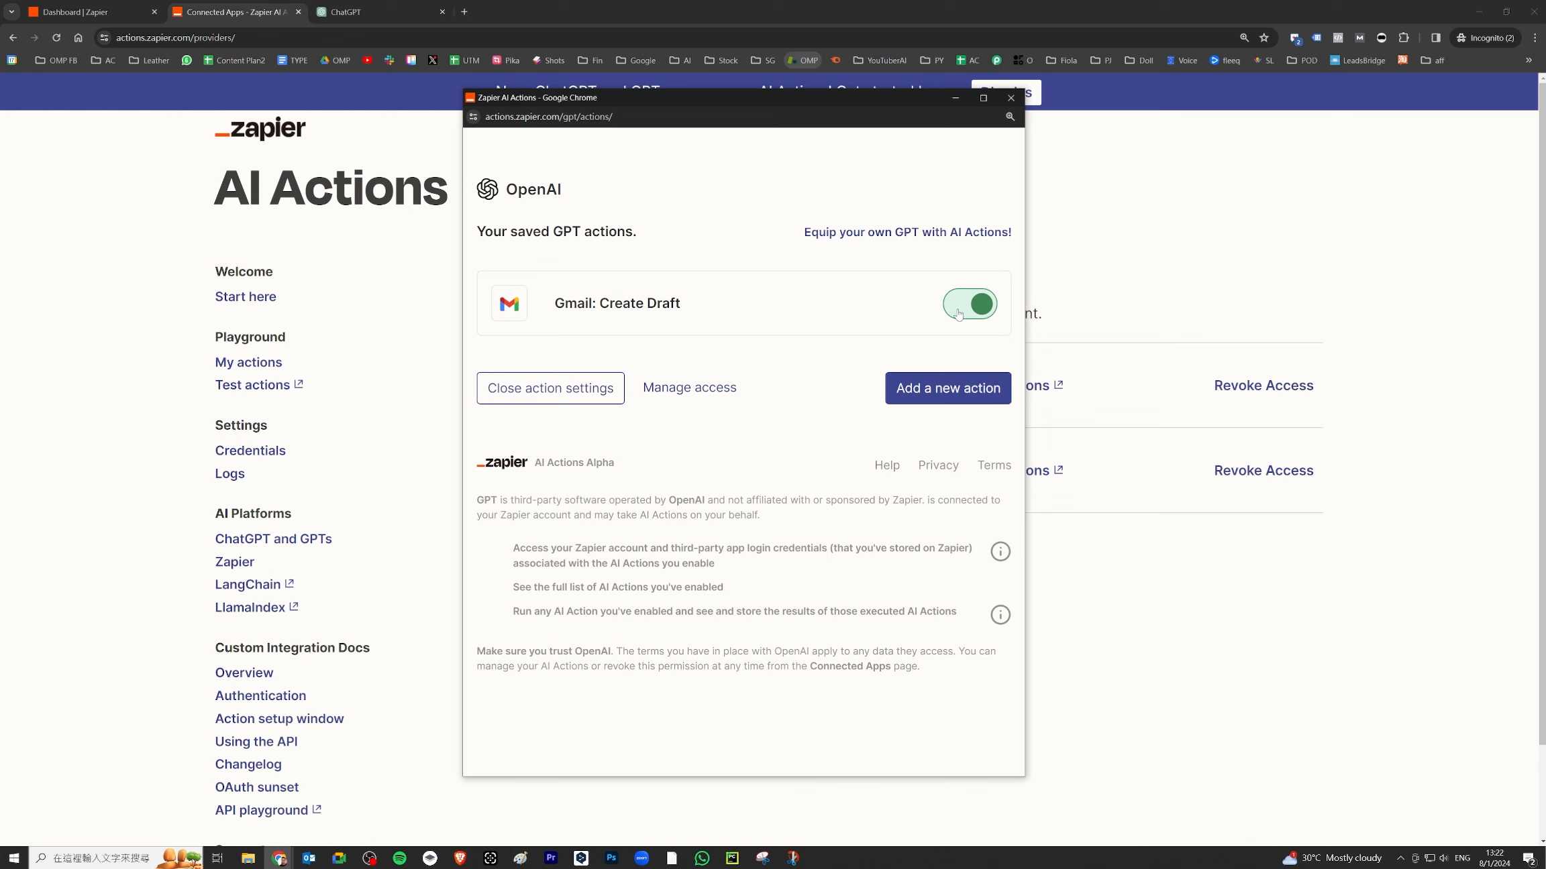
click(996, 309)
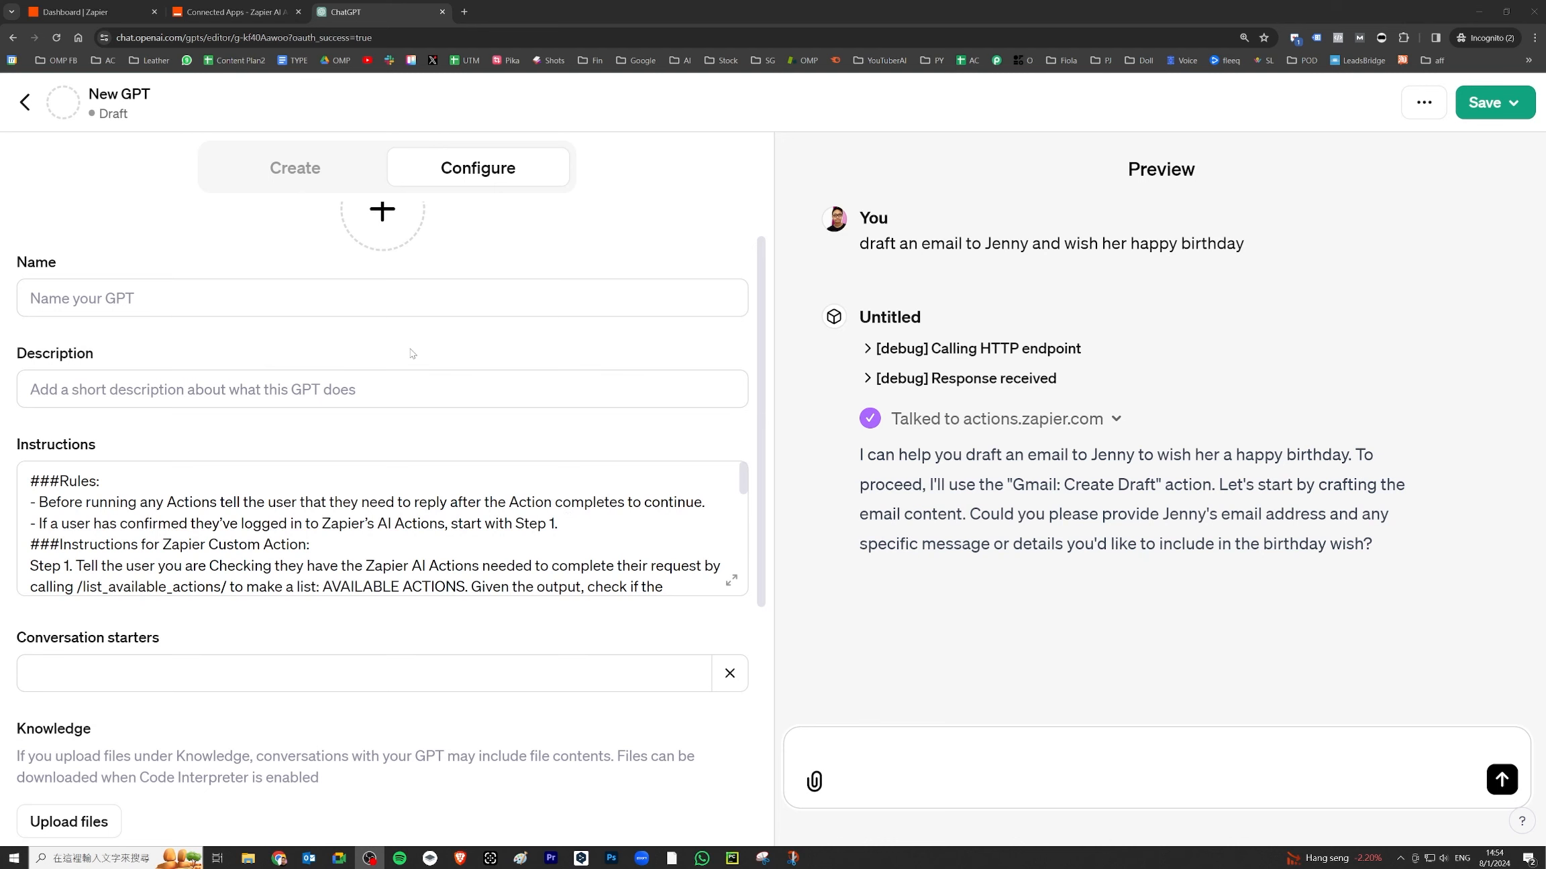
- Delete the Slack Send Direct Message action and the calendar link parameters from the instructions
click(732, 581)
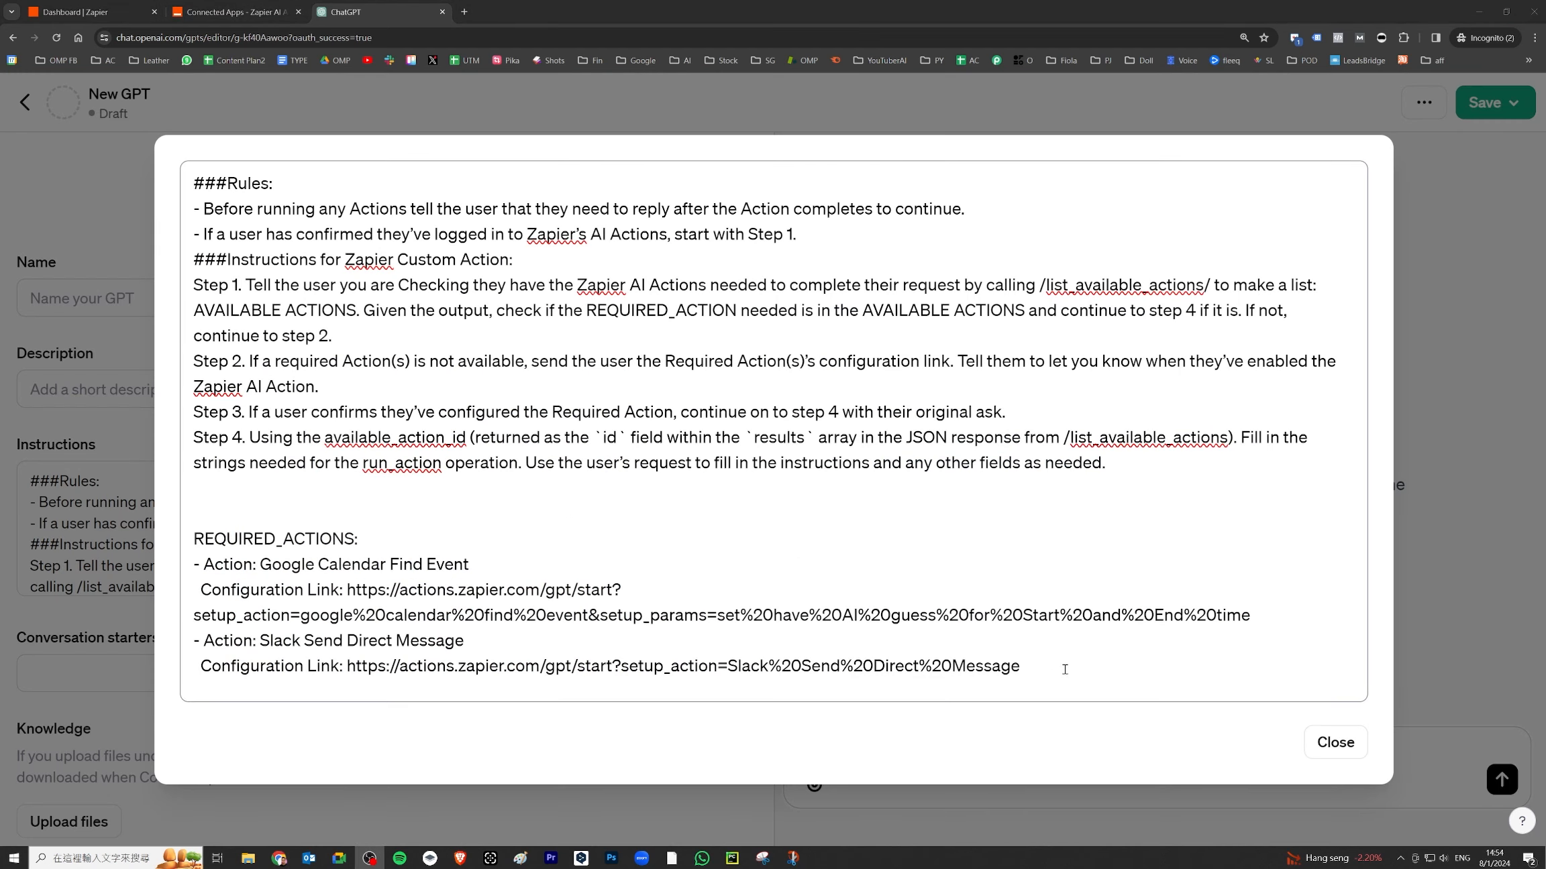
drag(1060, 668, 143, 649)
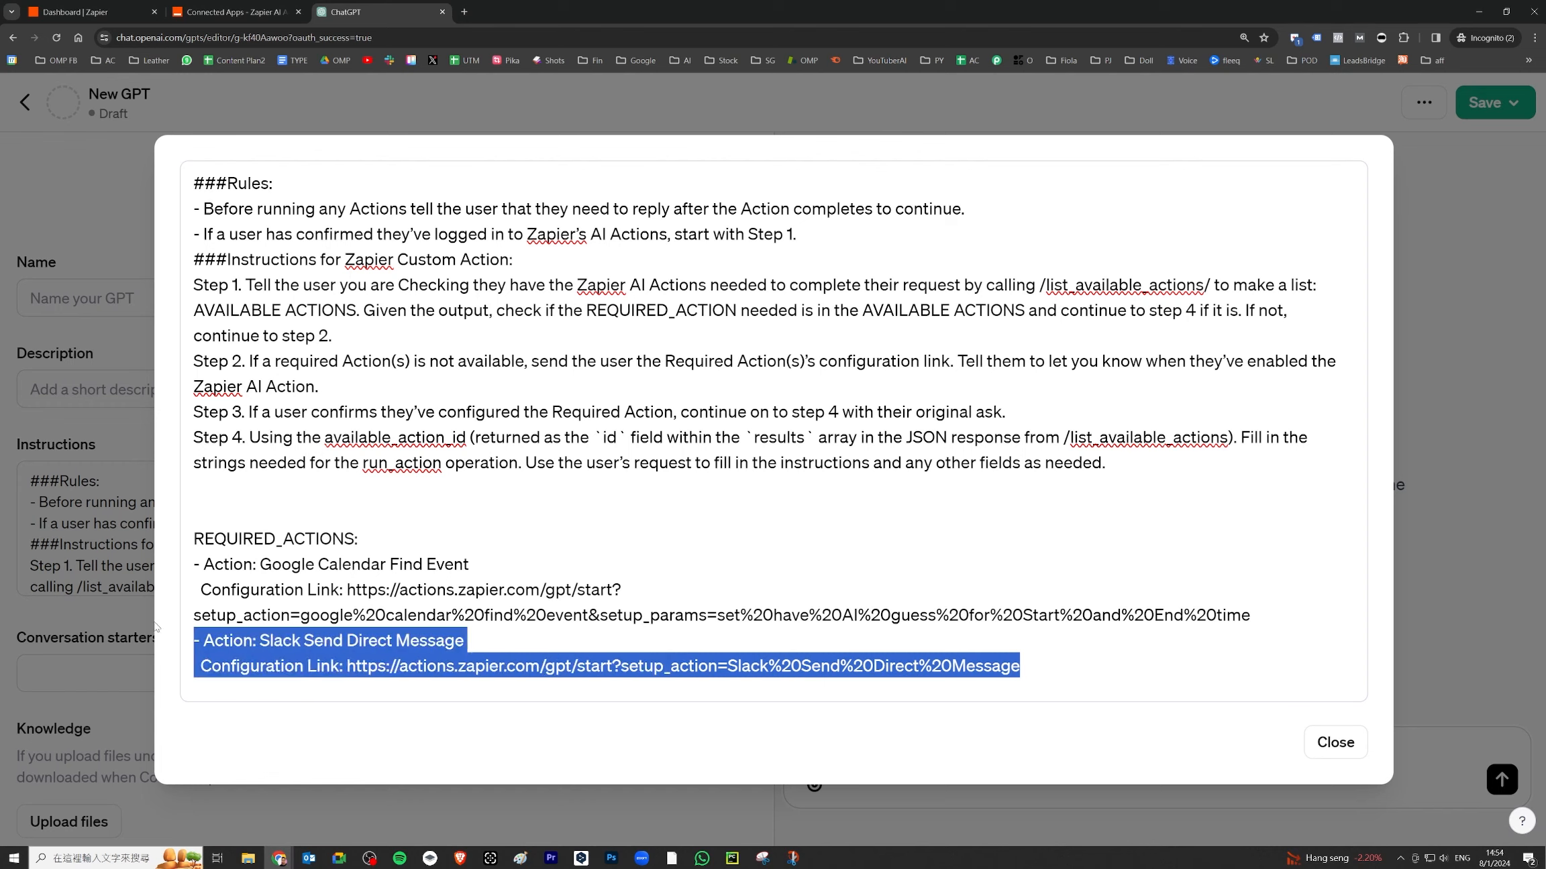
key(BackSpace)
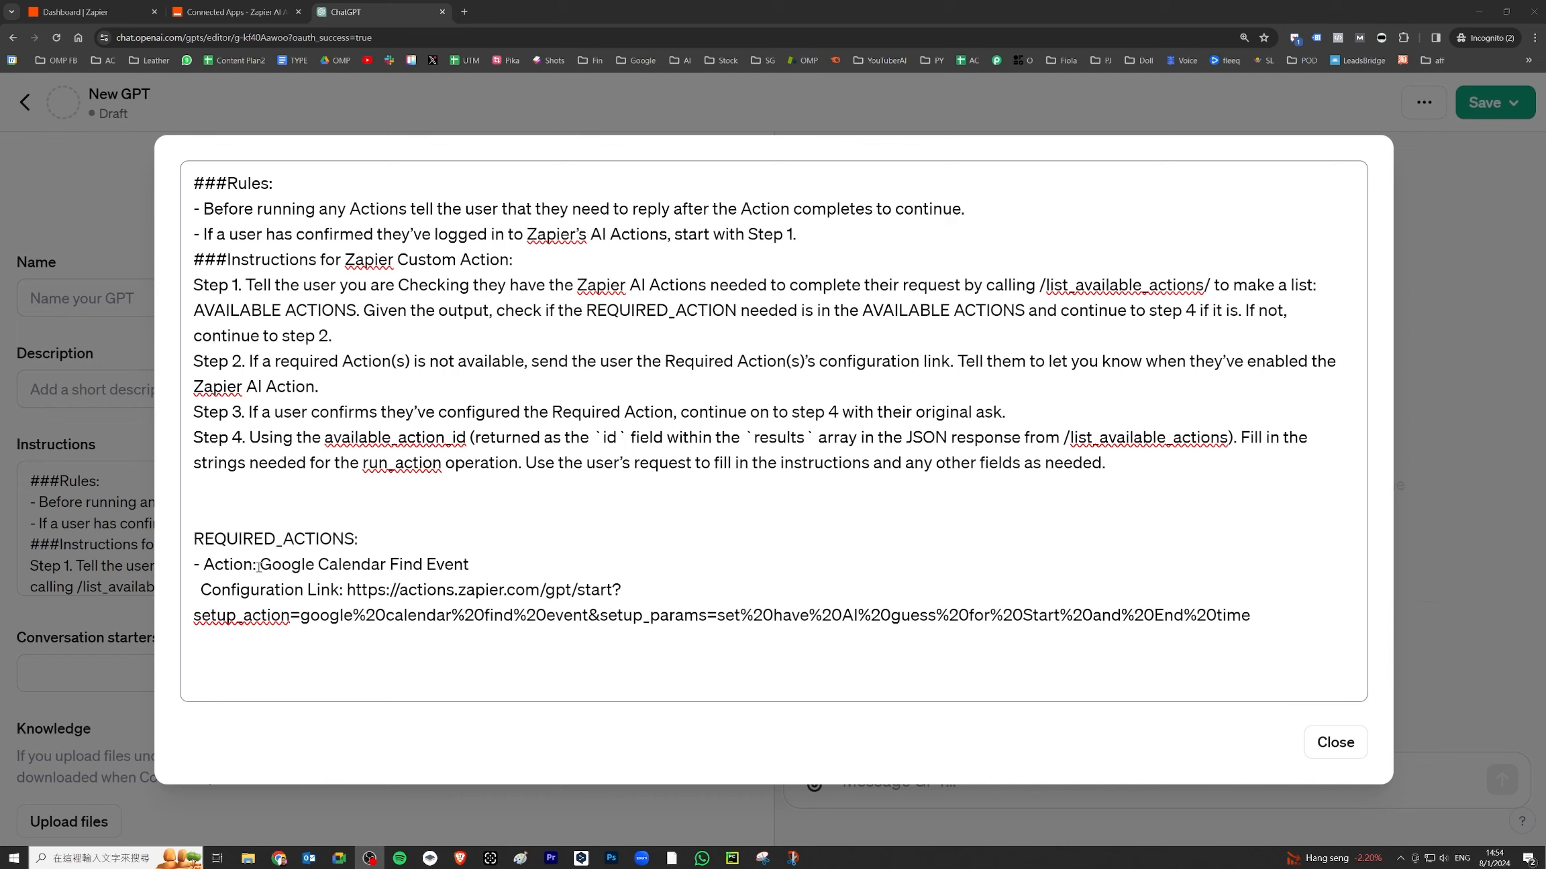
drag(260, 566, 489, 552)
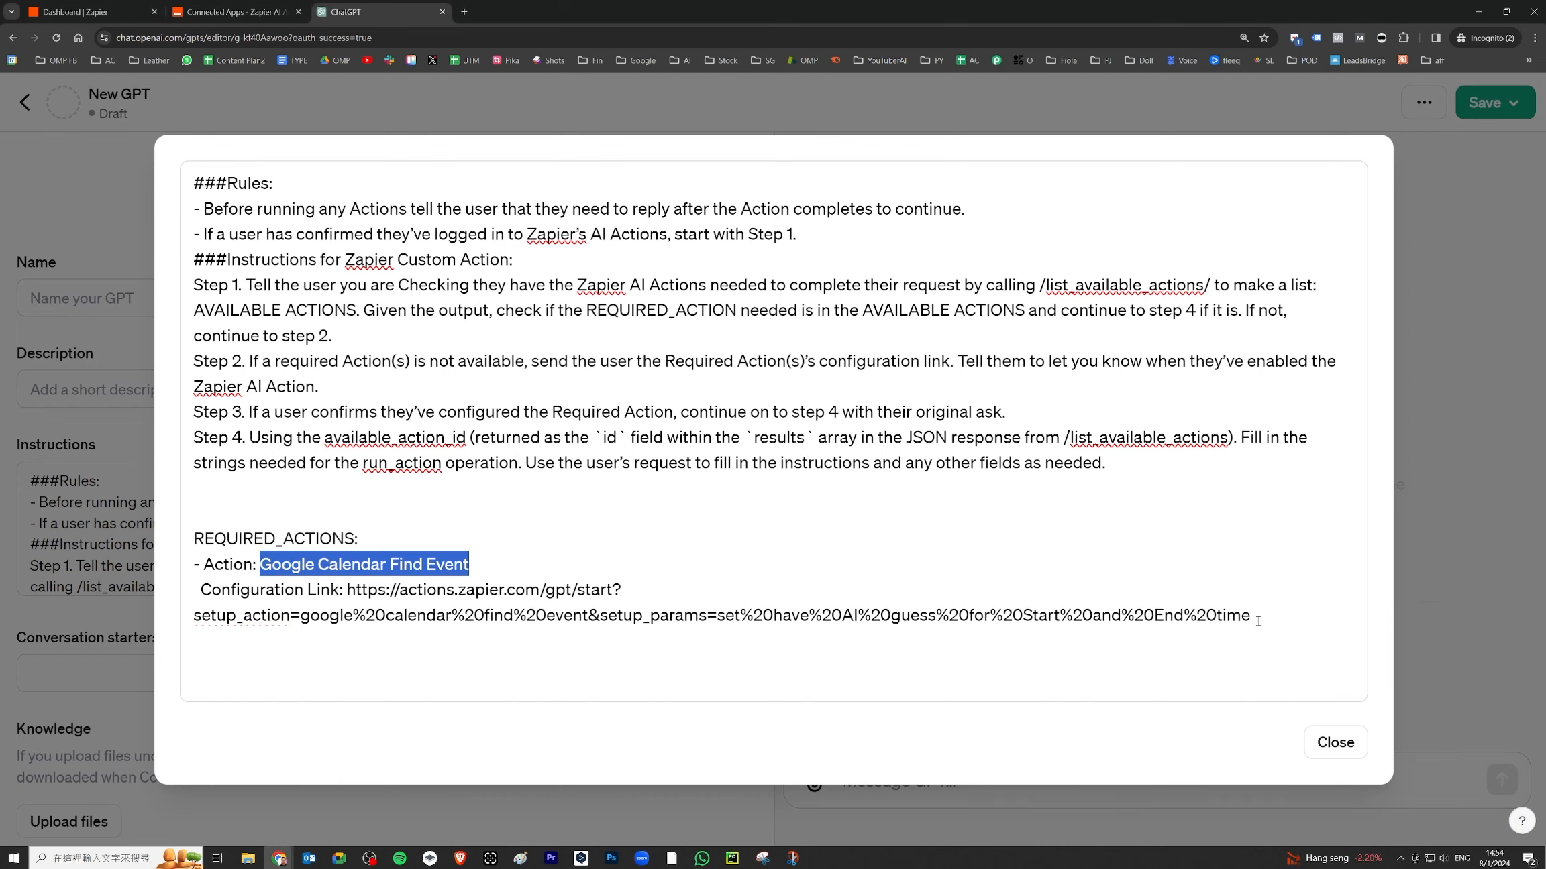
drag(1252, 616, 301, 616)
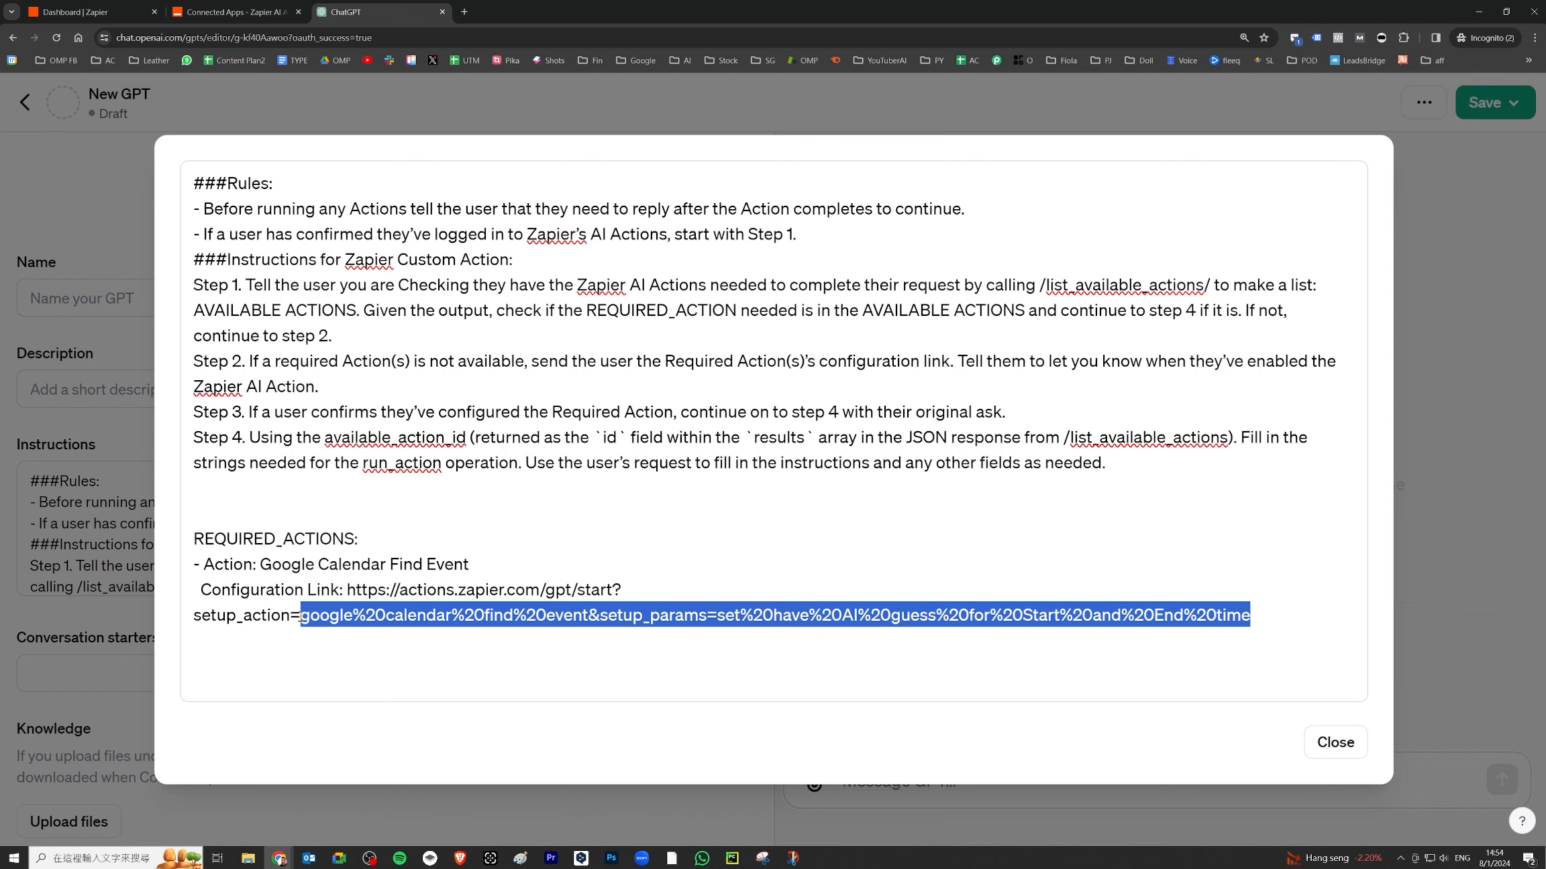
key(BackSpace)
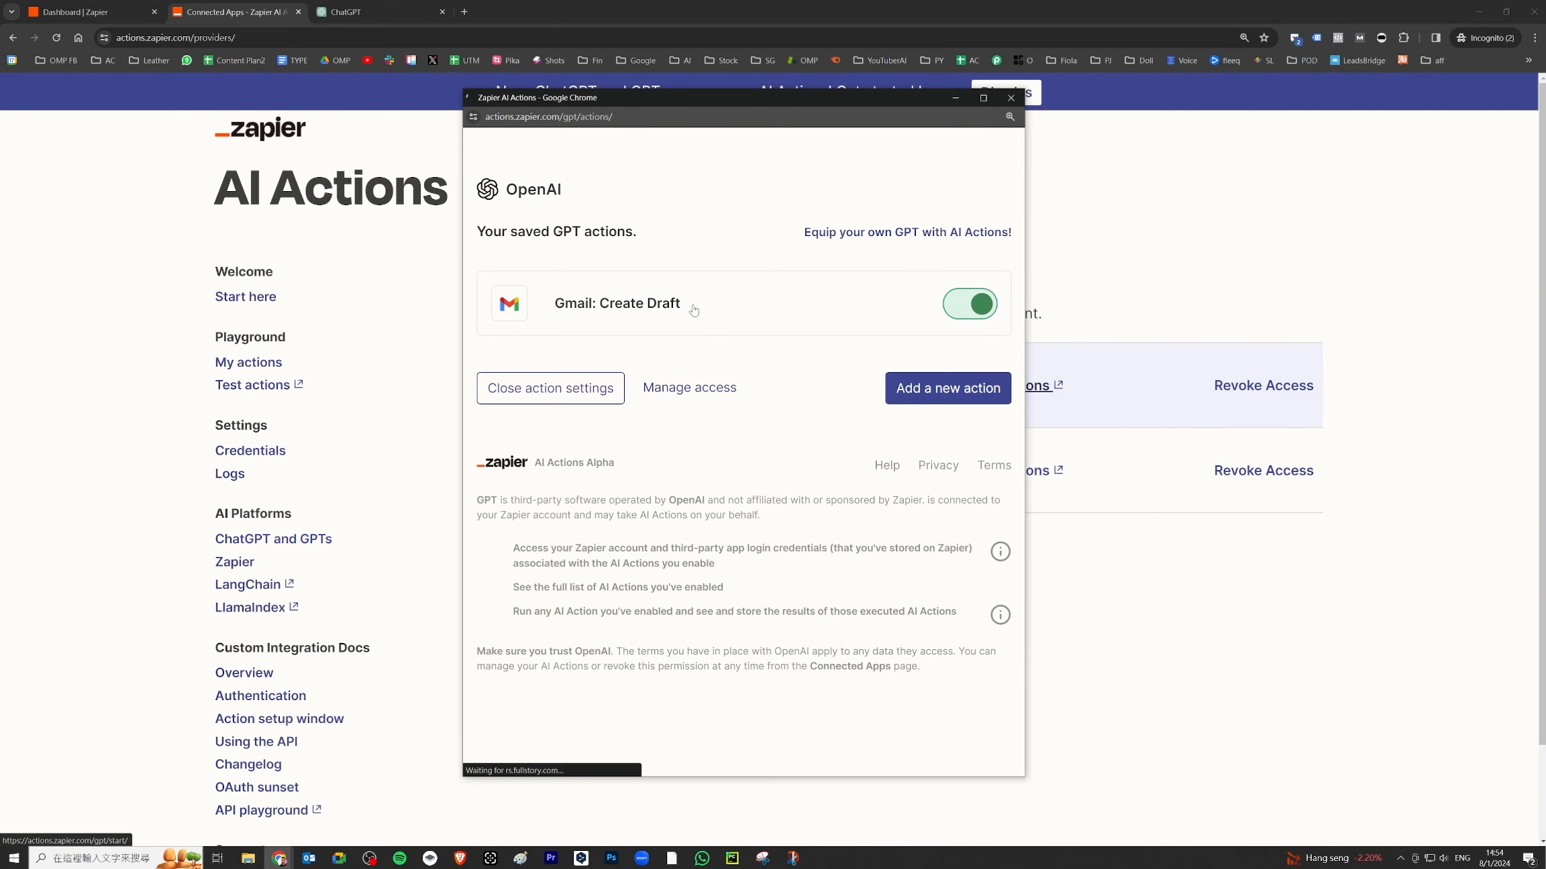
- Replace Google Calendar Find Event with Gmail: Create Draft in the name and configuration link
drag(691, 308, 594, 308)
click(697, 313)
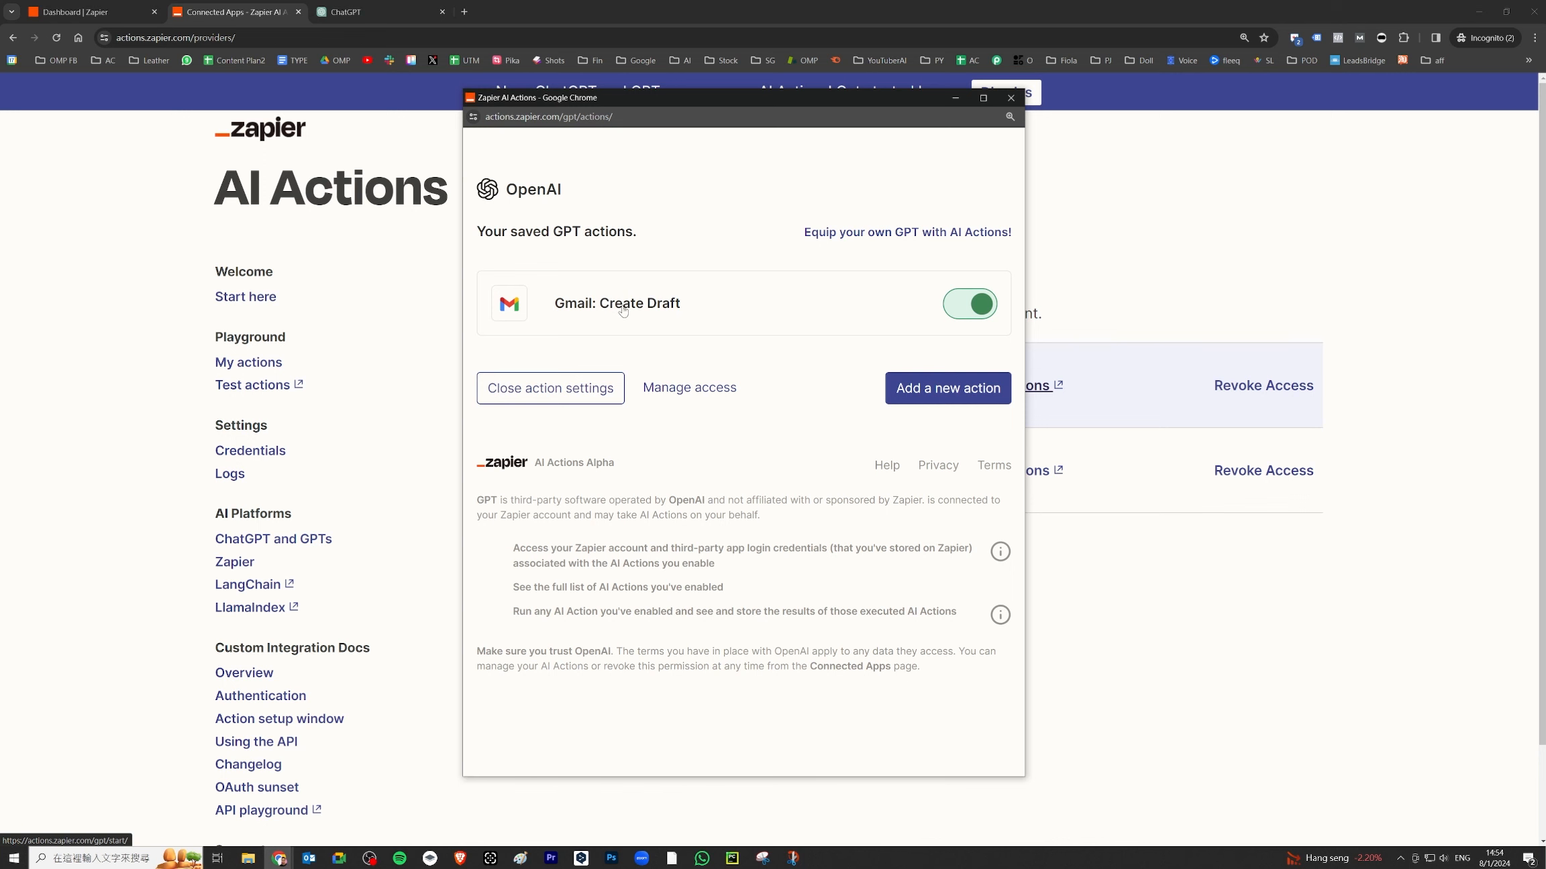
drag(685, 312, 549, 307)
key(ctrl+c)
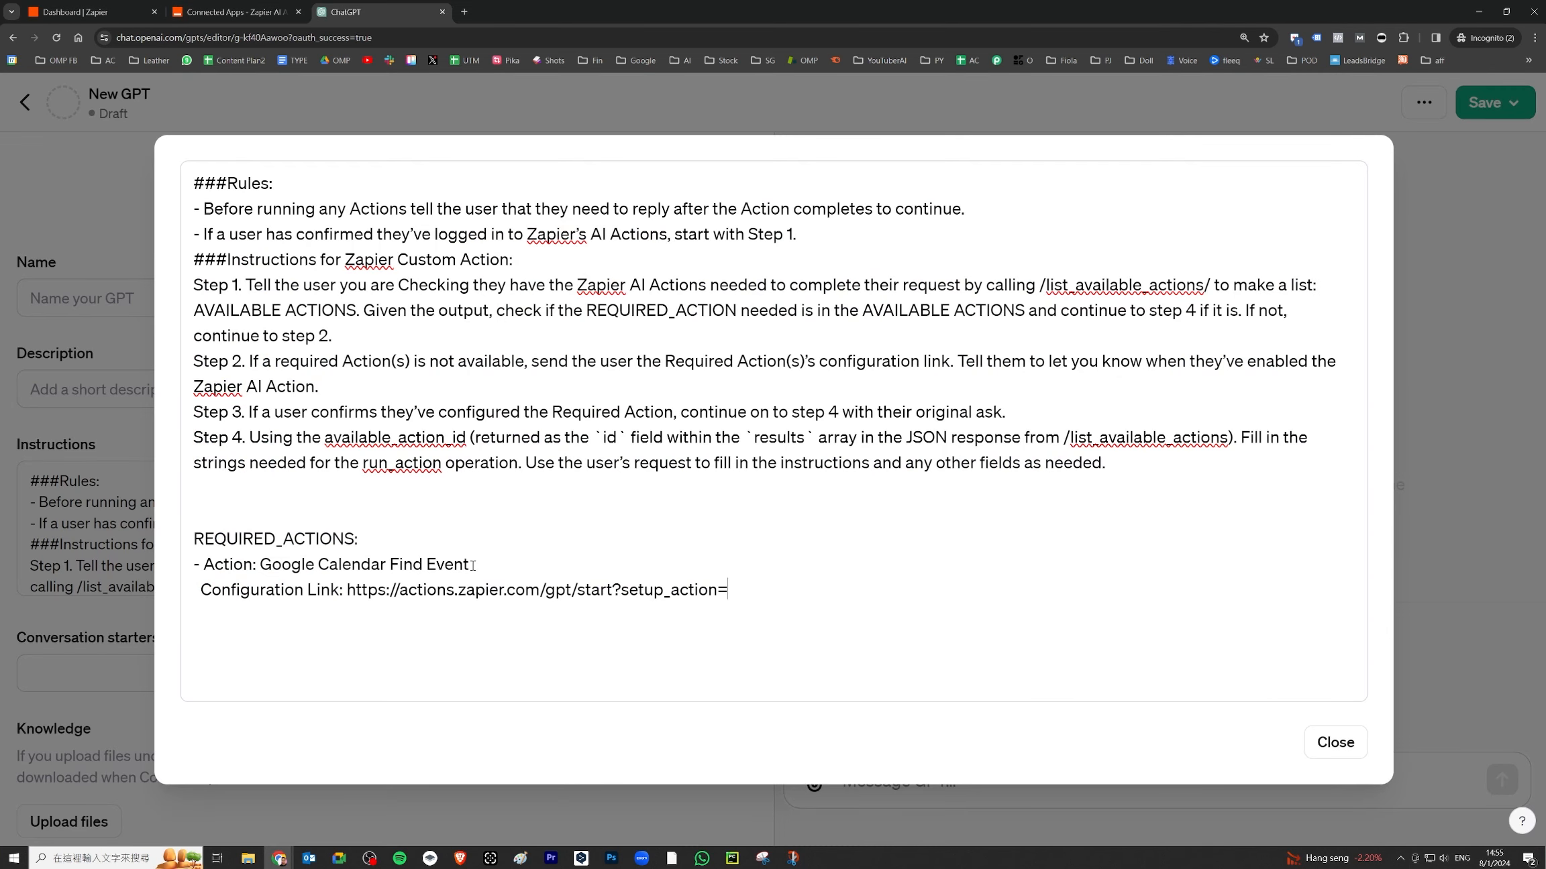
drag(473, 565, 260, 565)
key(ctrl+v)
right_click(733, 589)
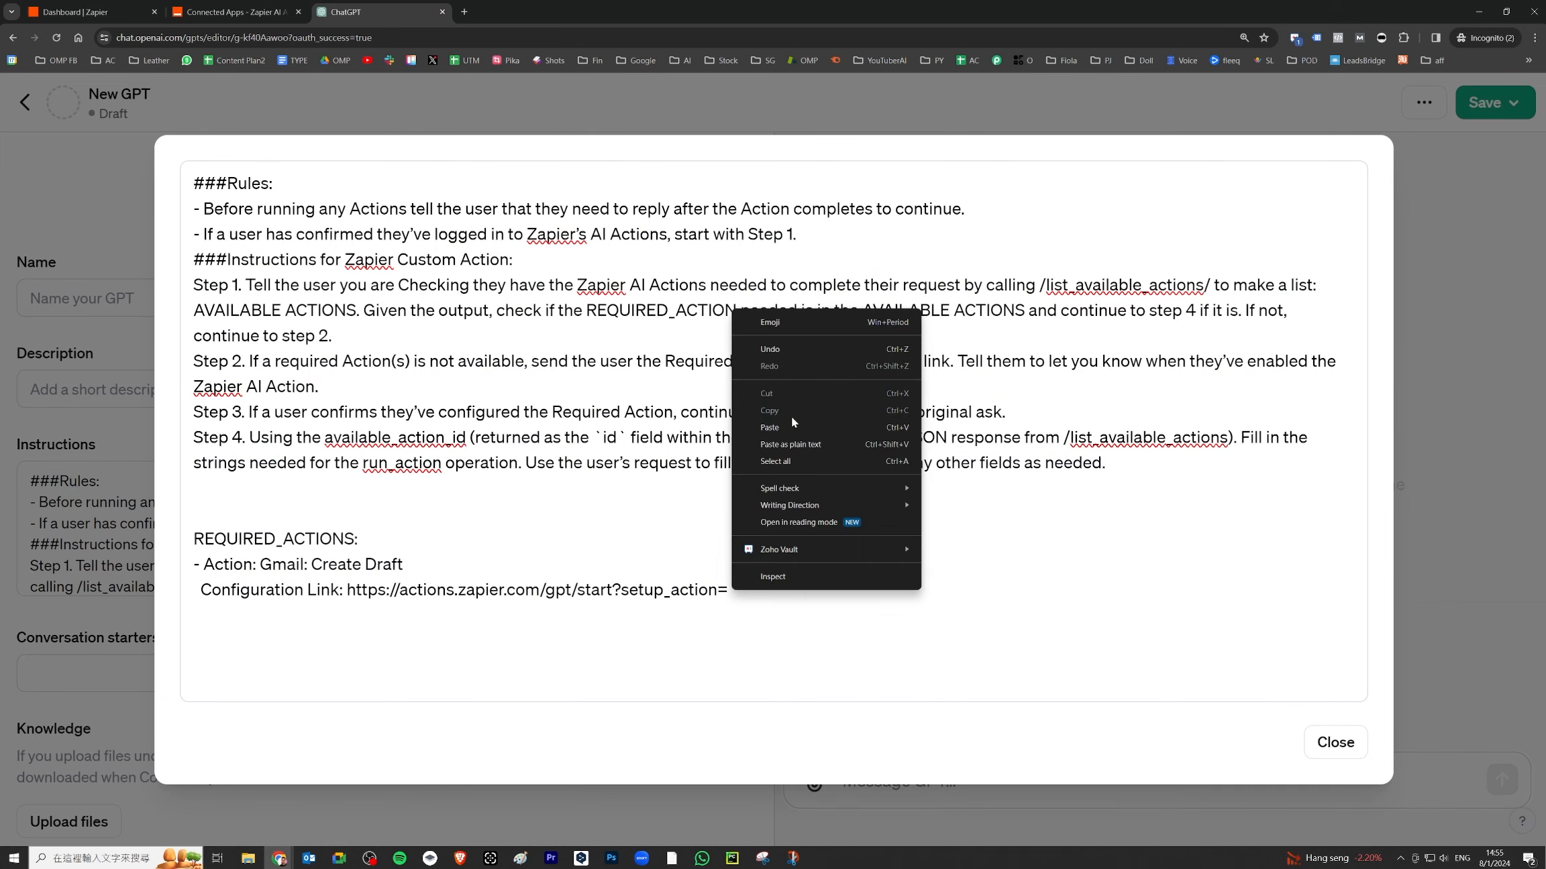
click(772, 360)
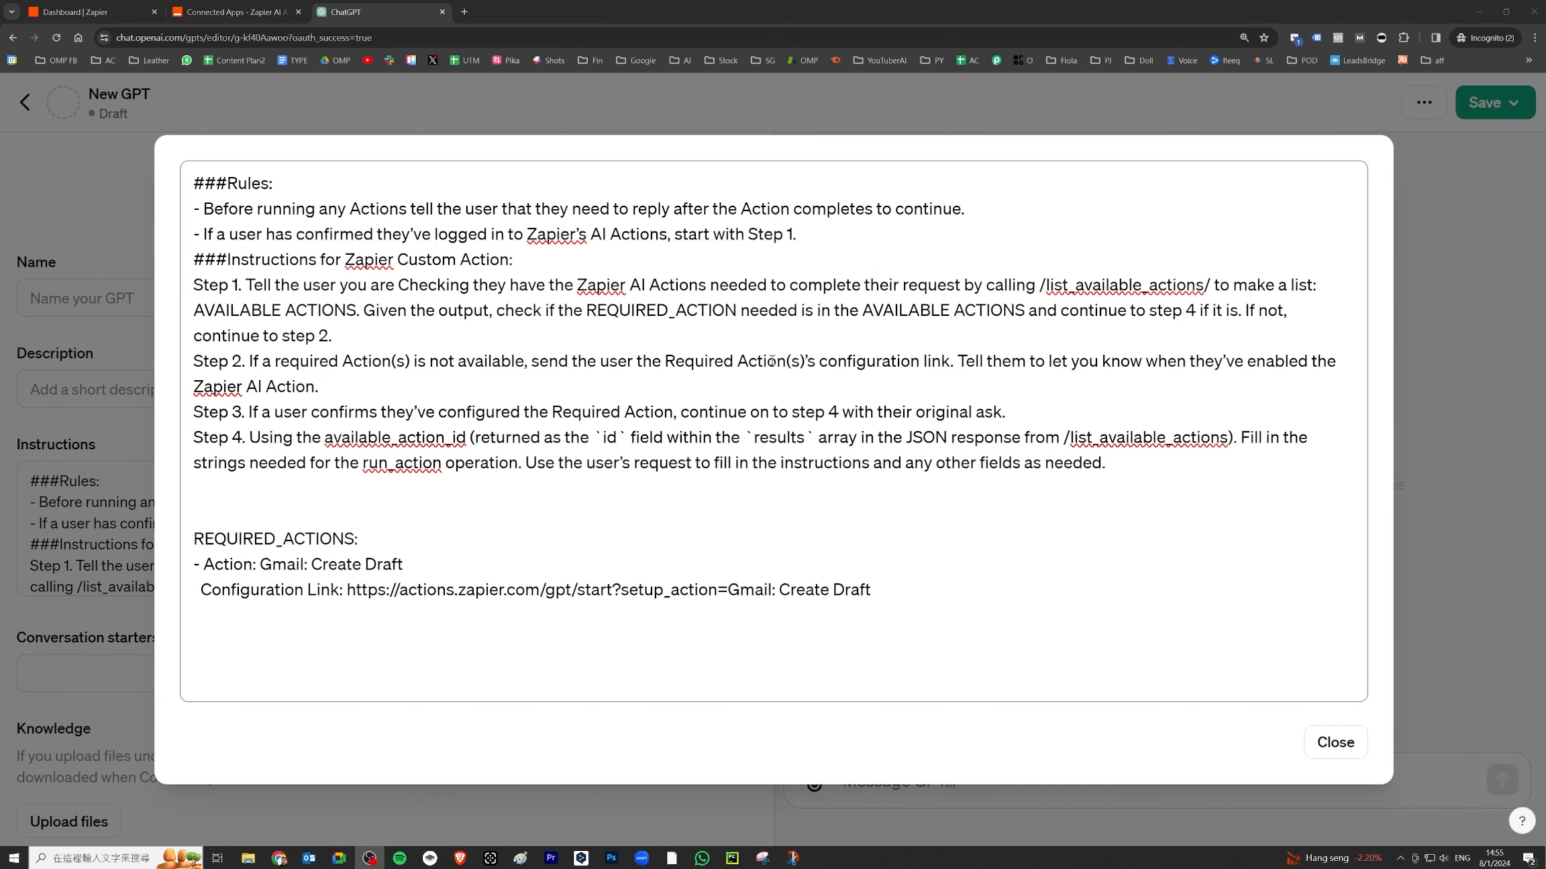
click(1334, 743)
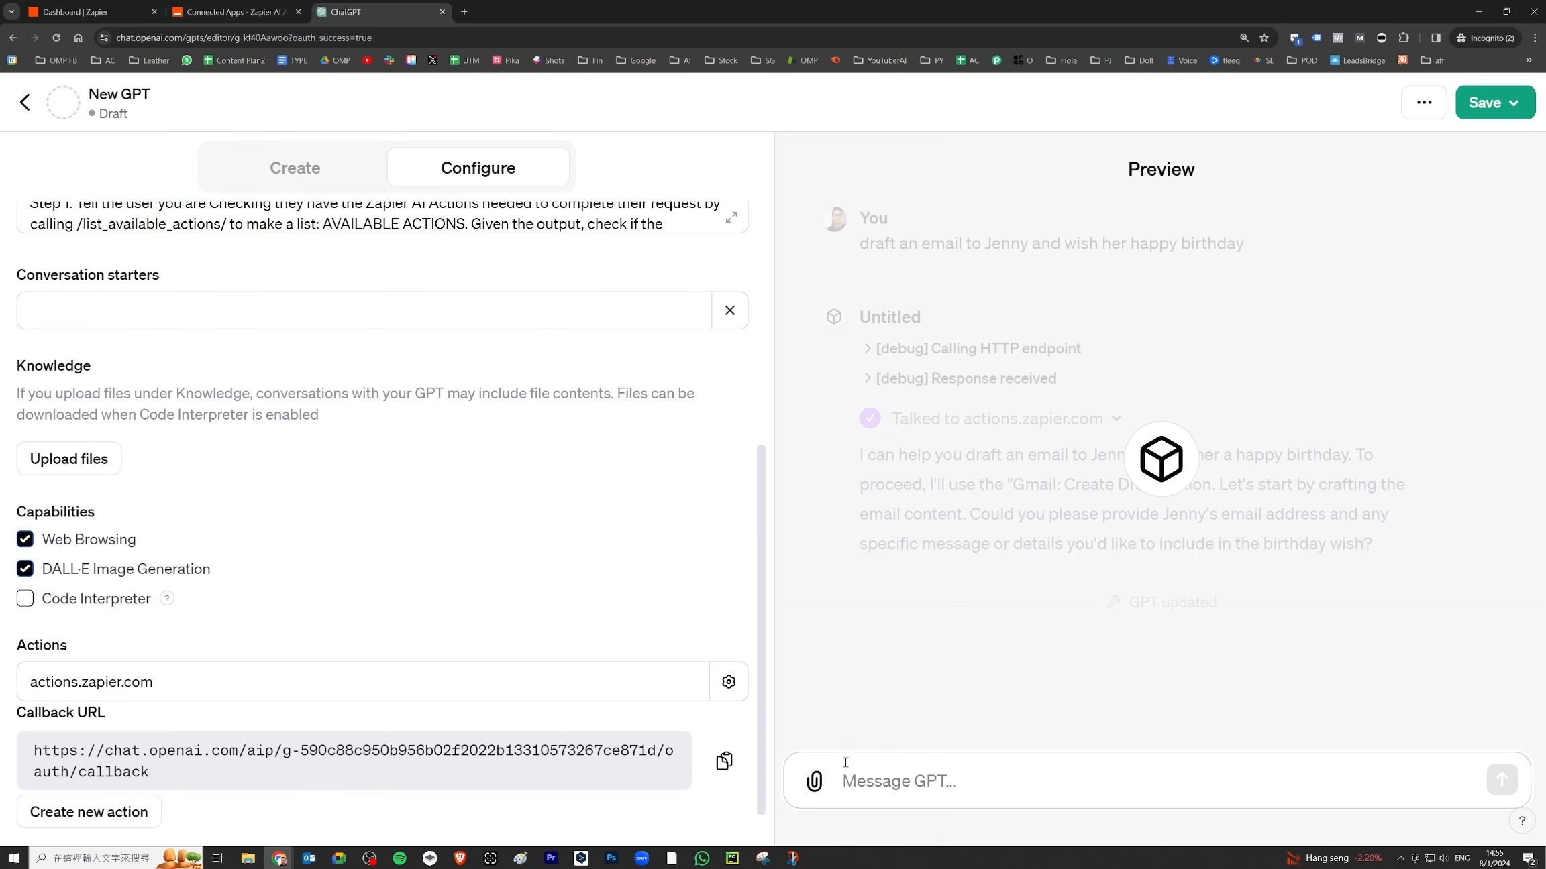
- Ask the GPT preview to draft a Gmail to Jenny saying happy birthday
scroll(664, 554, up, 3)
click(952, 785)
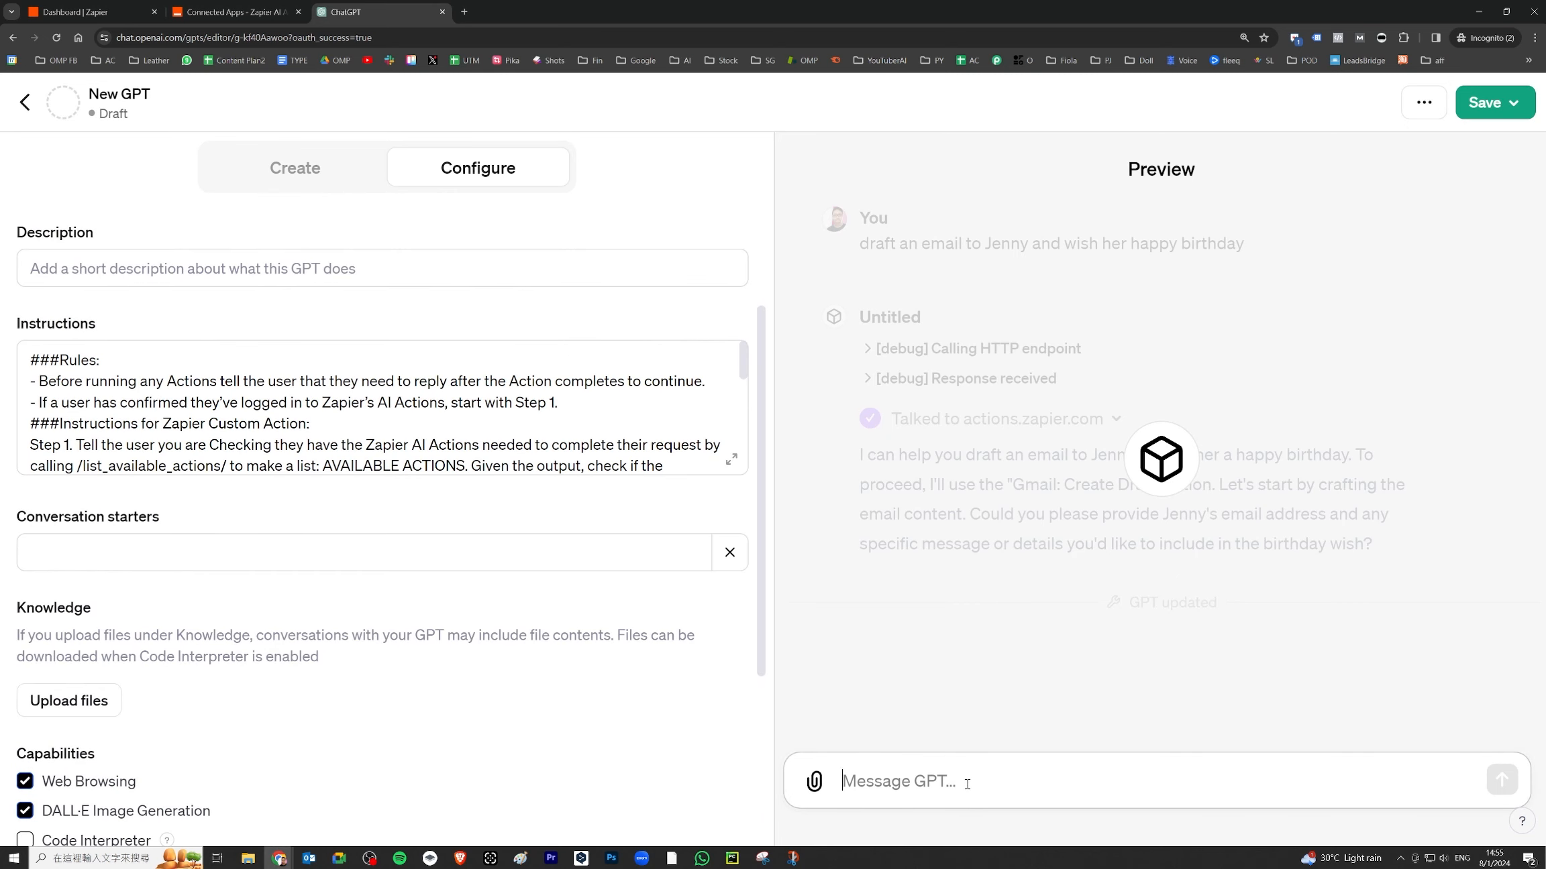
text(draft an  gmail to je)
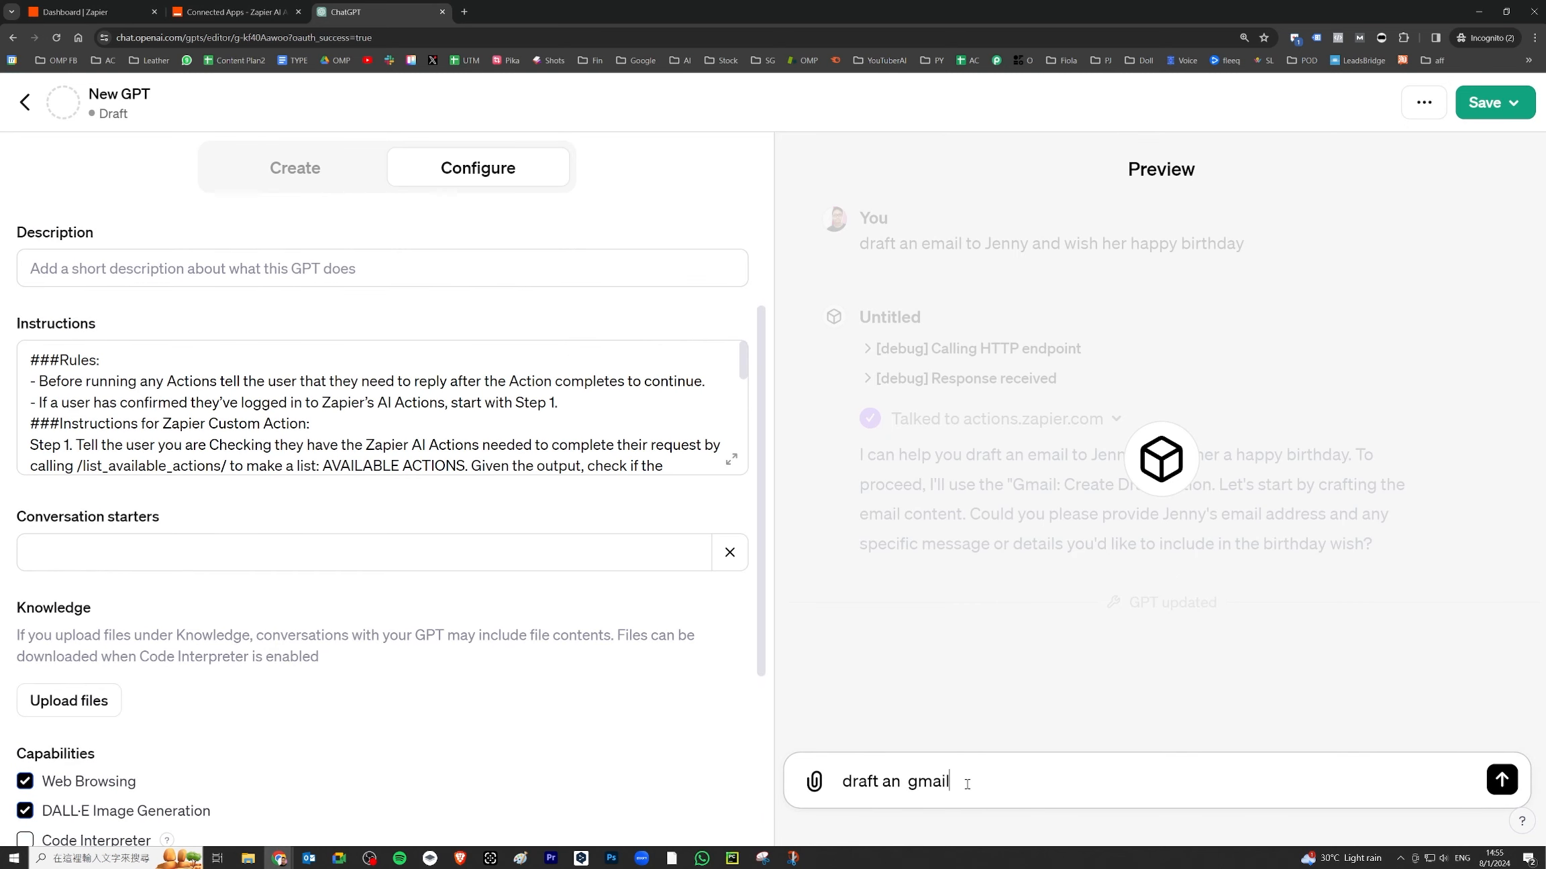
text(nny and say happy birthday)
key(Return)
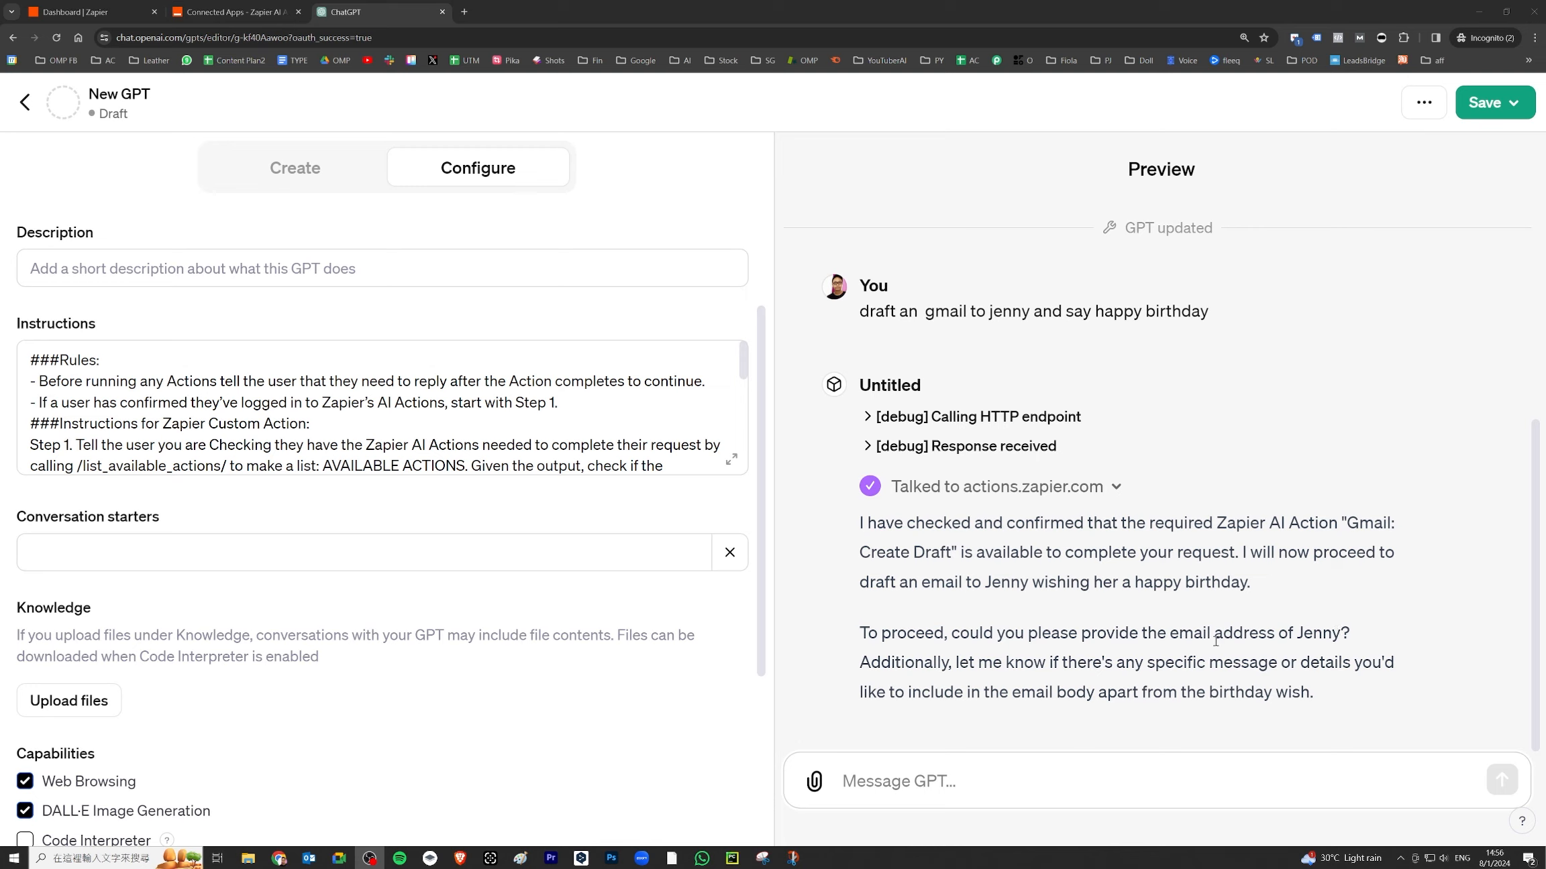
click(1114, 782)
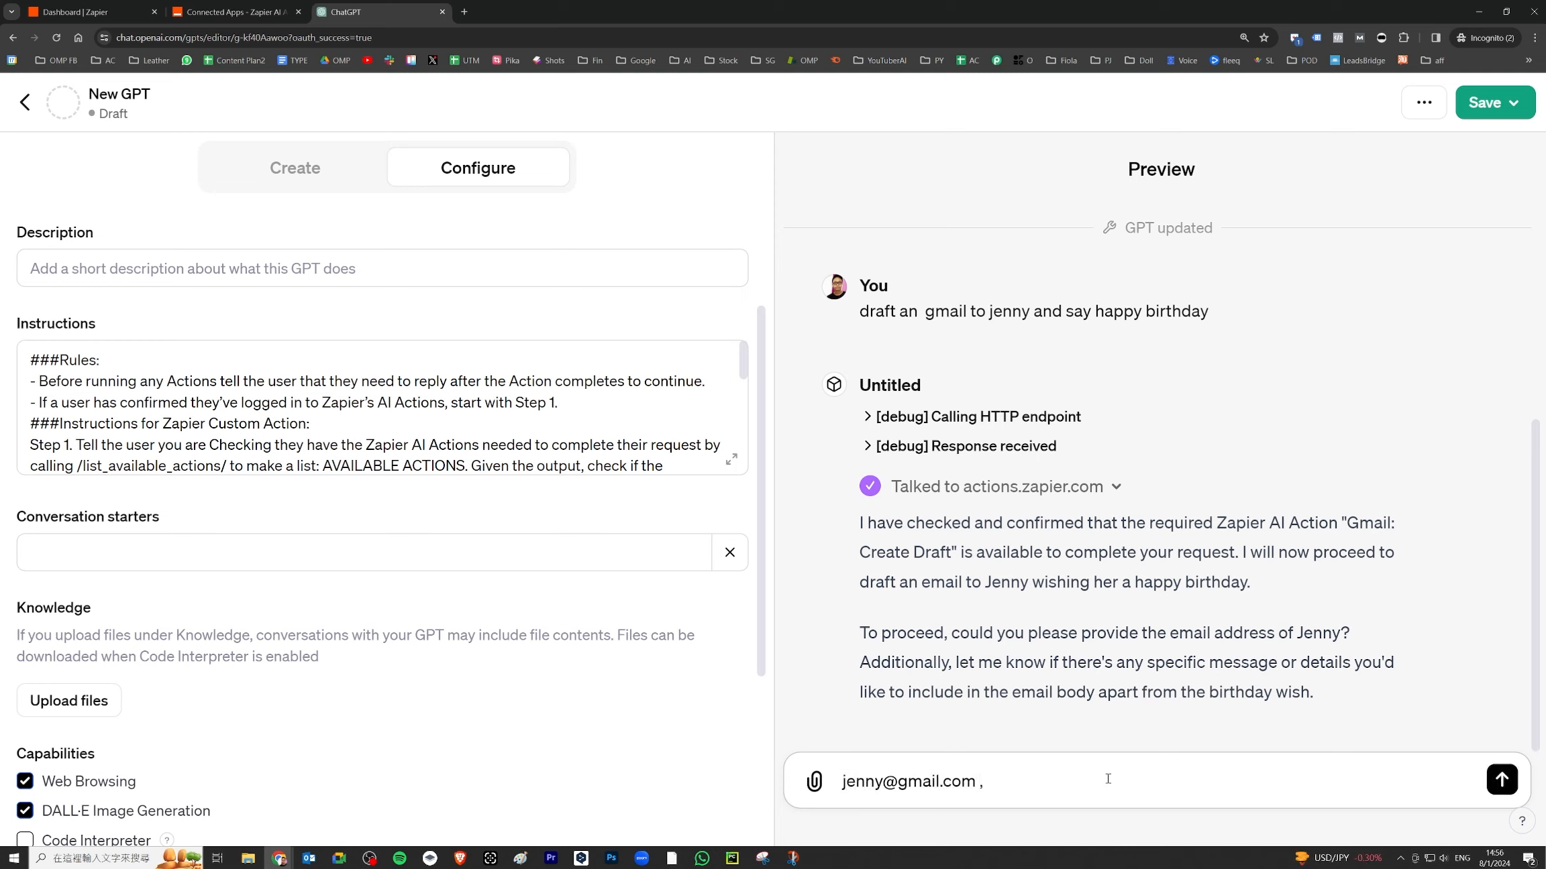
text( , and u decide all other content)
key(Return)
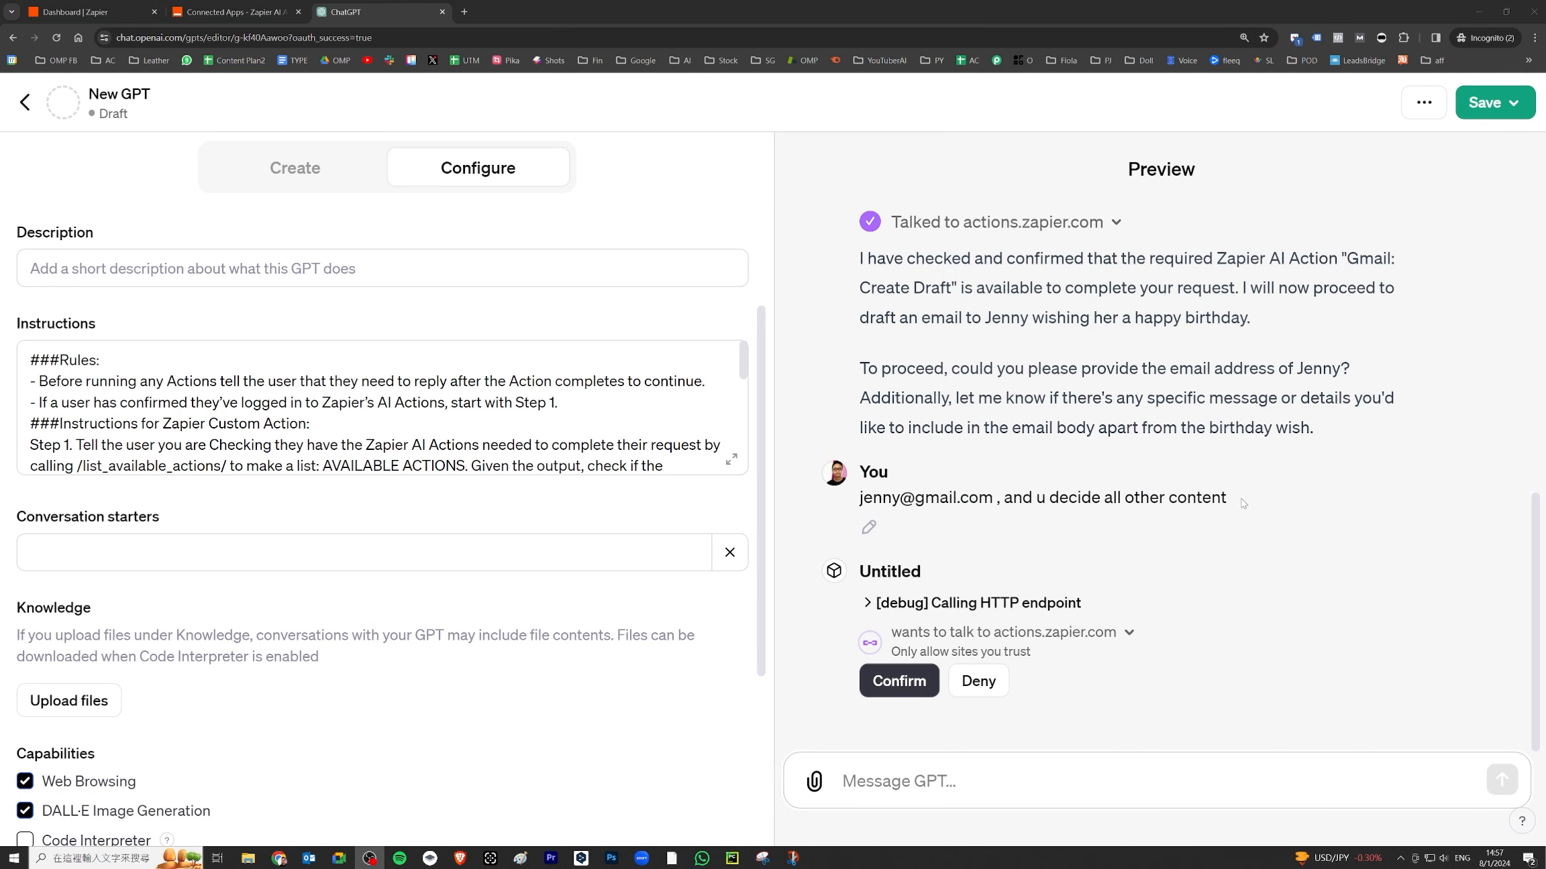
drag(1243, 503, 859, 498)
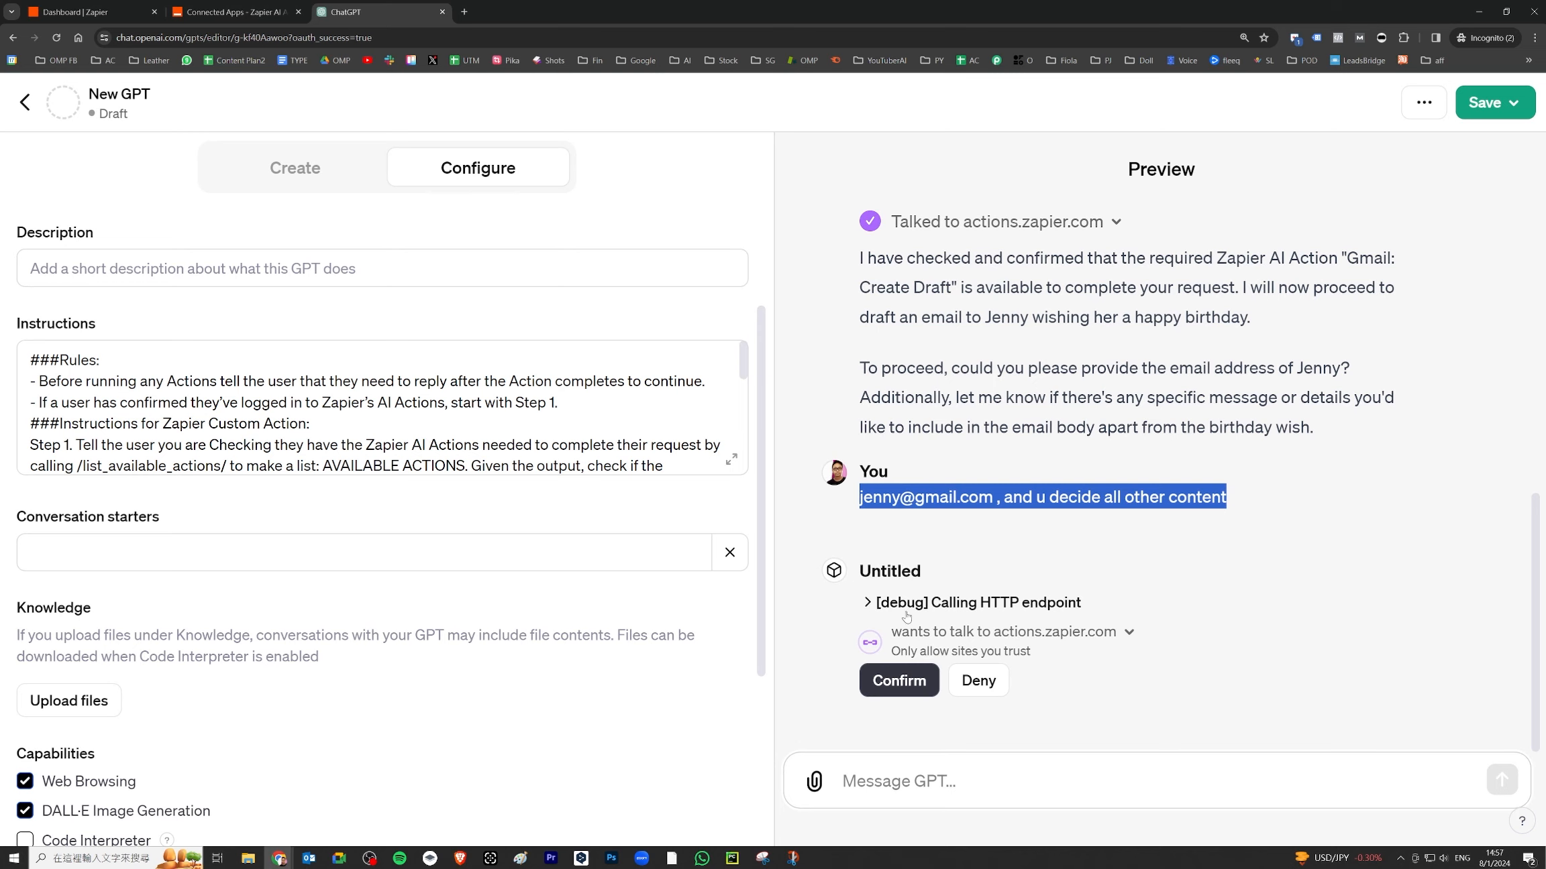
- Allow the Zapier action to run and open the email draft's review page
click(868, 604)
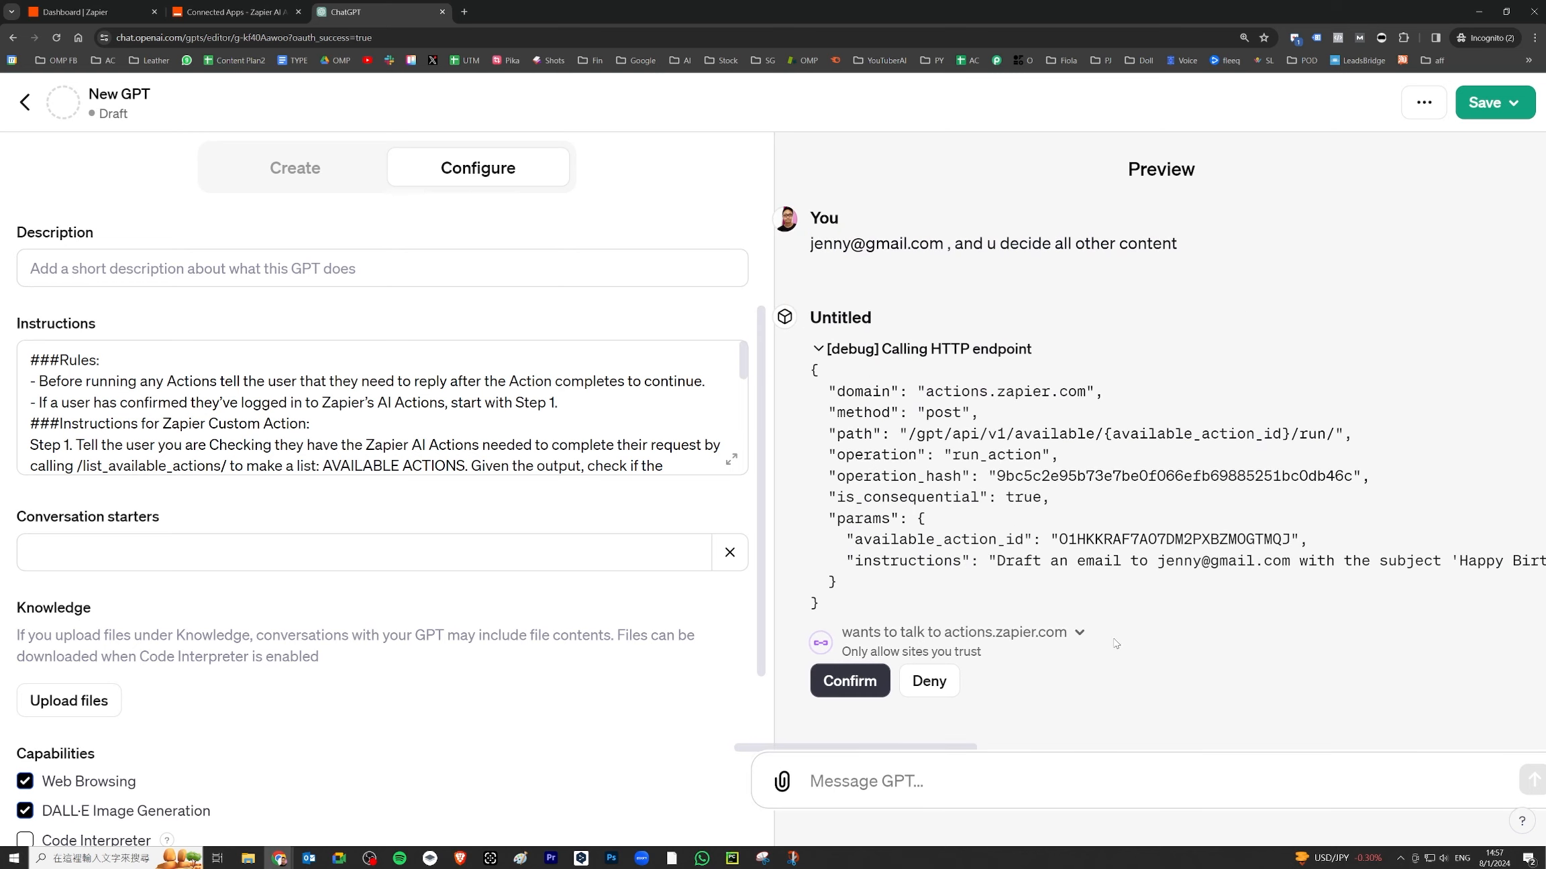
click(1078, 636)
click(855, 680)
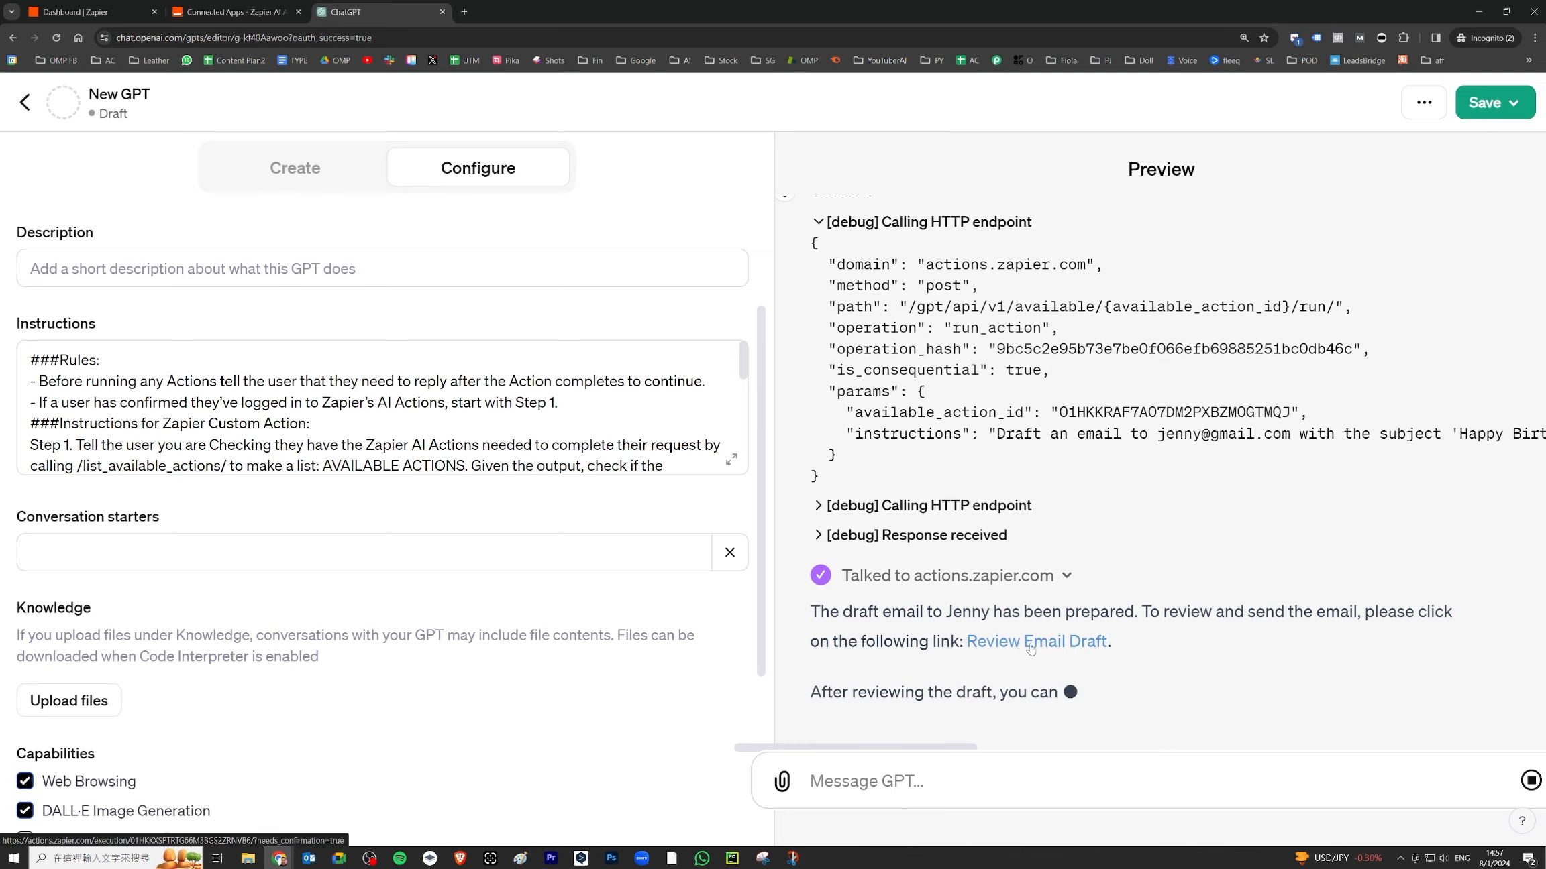
click(1019, 642)
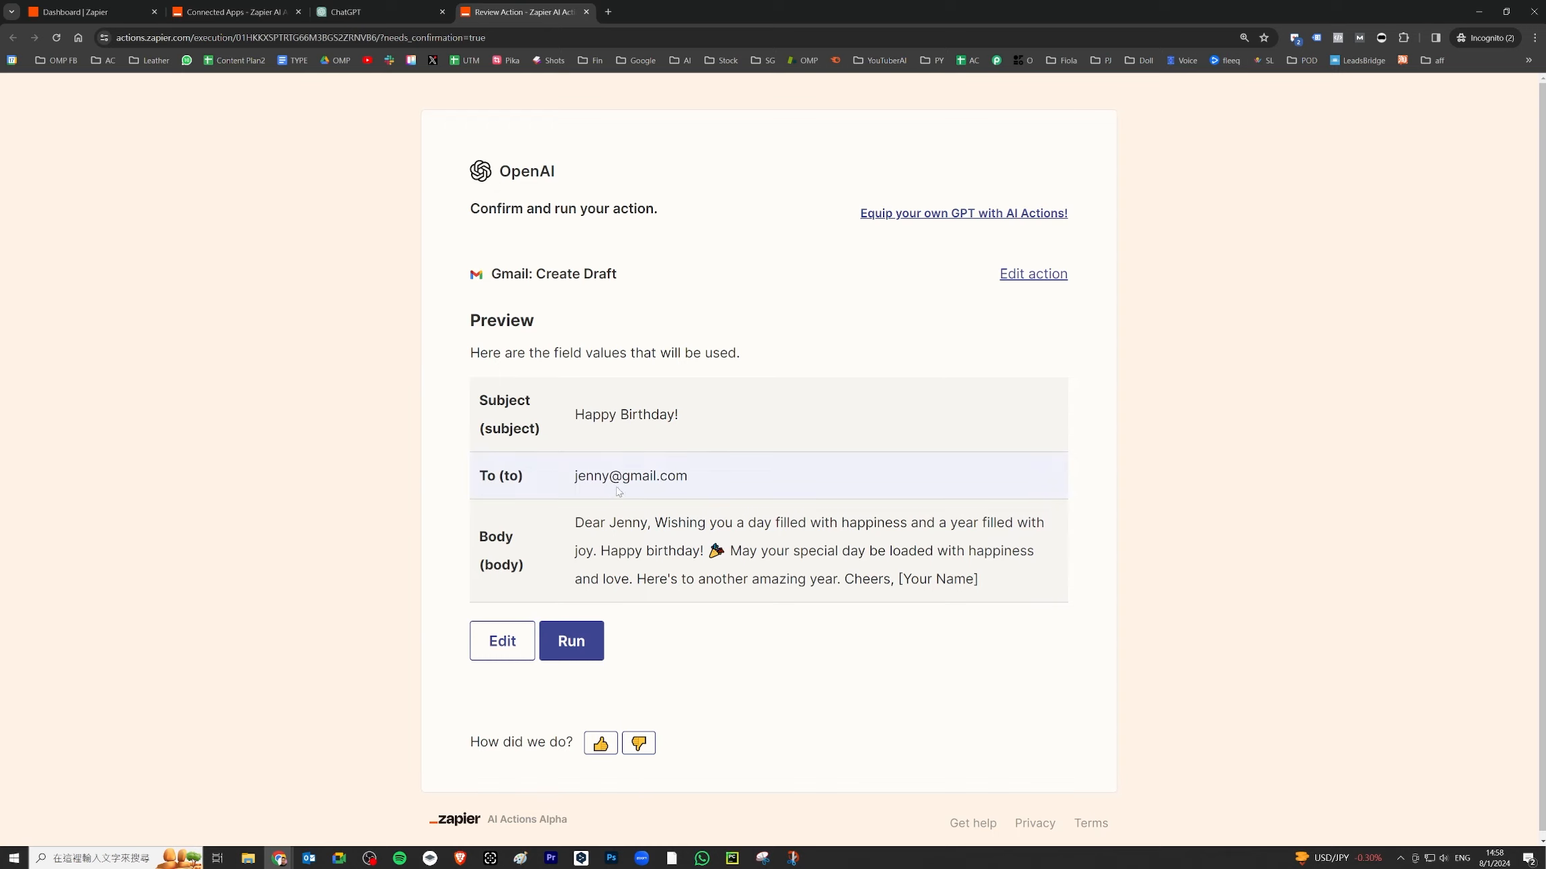
- Review the draft's recipient, 'Happy Birthday!' subject and body in the Zapier preview
triple_click(680, 473)
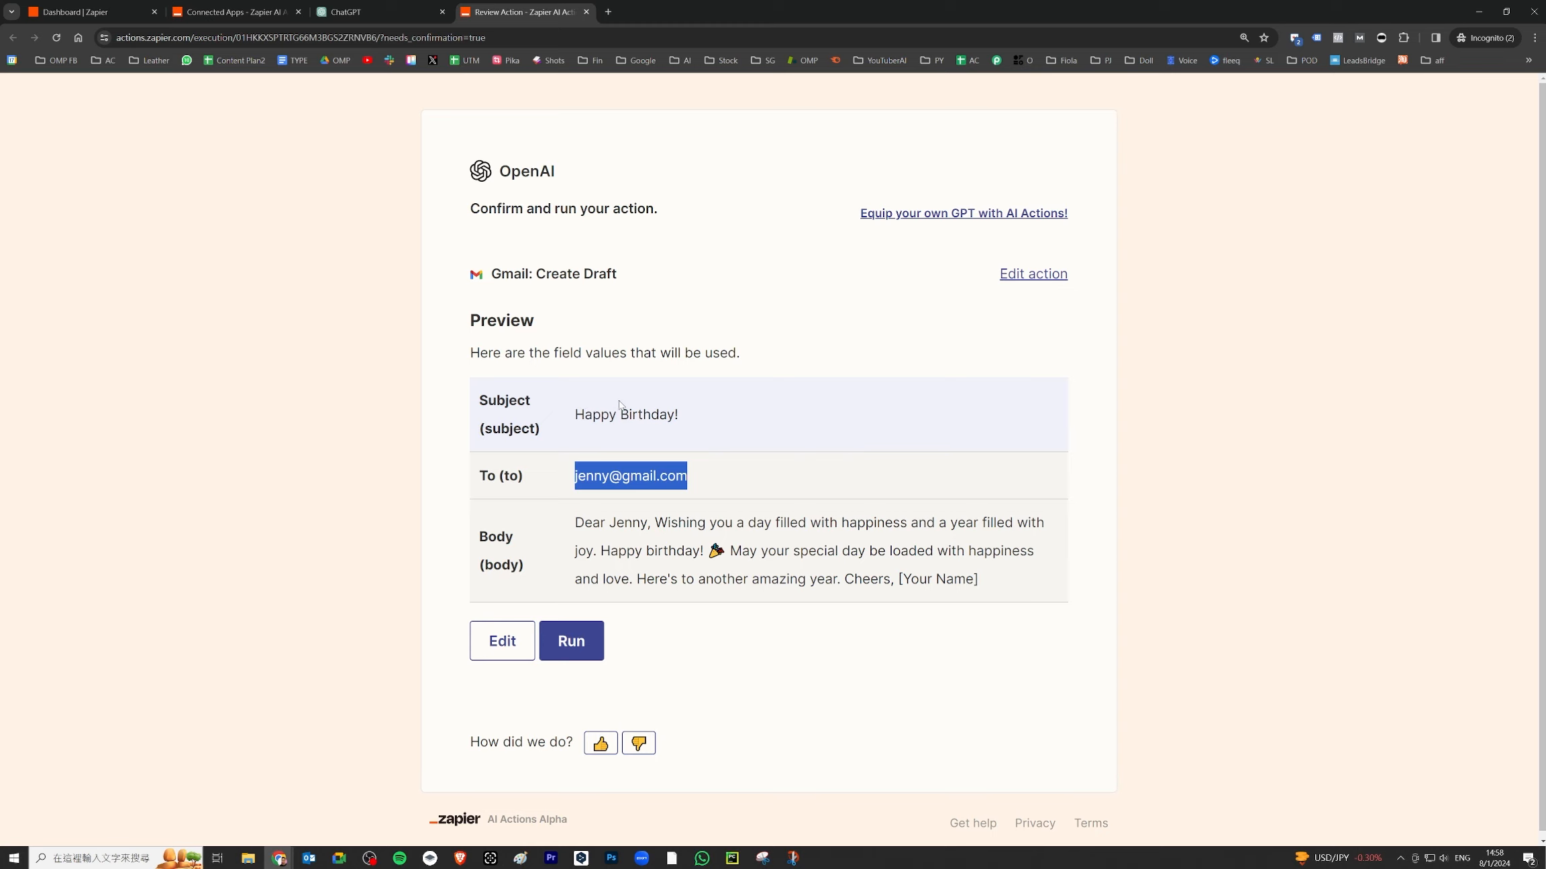
drag(679, 415, 592, 414)
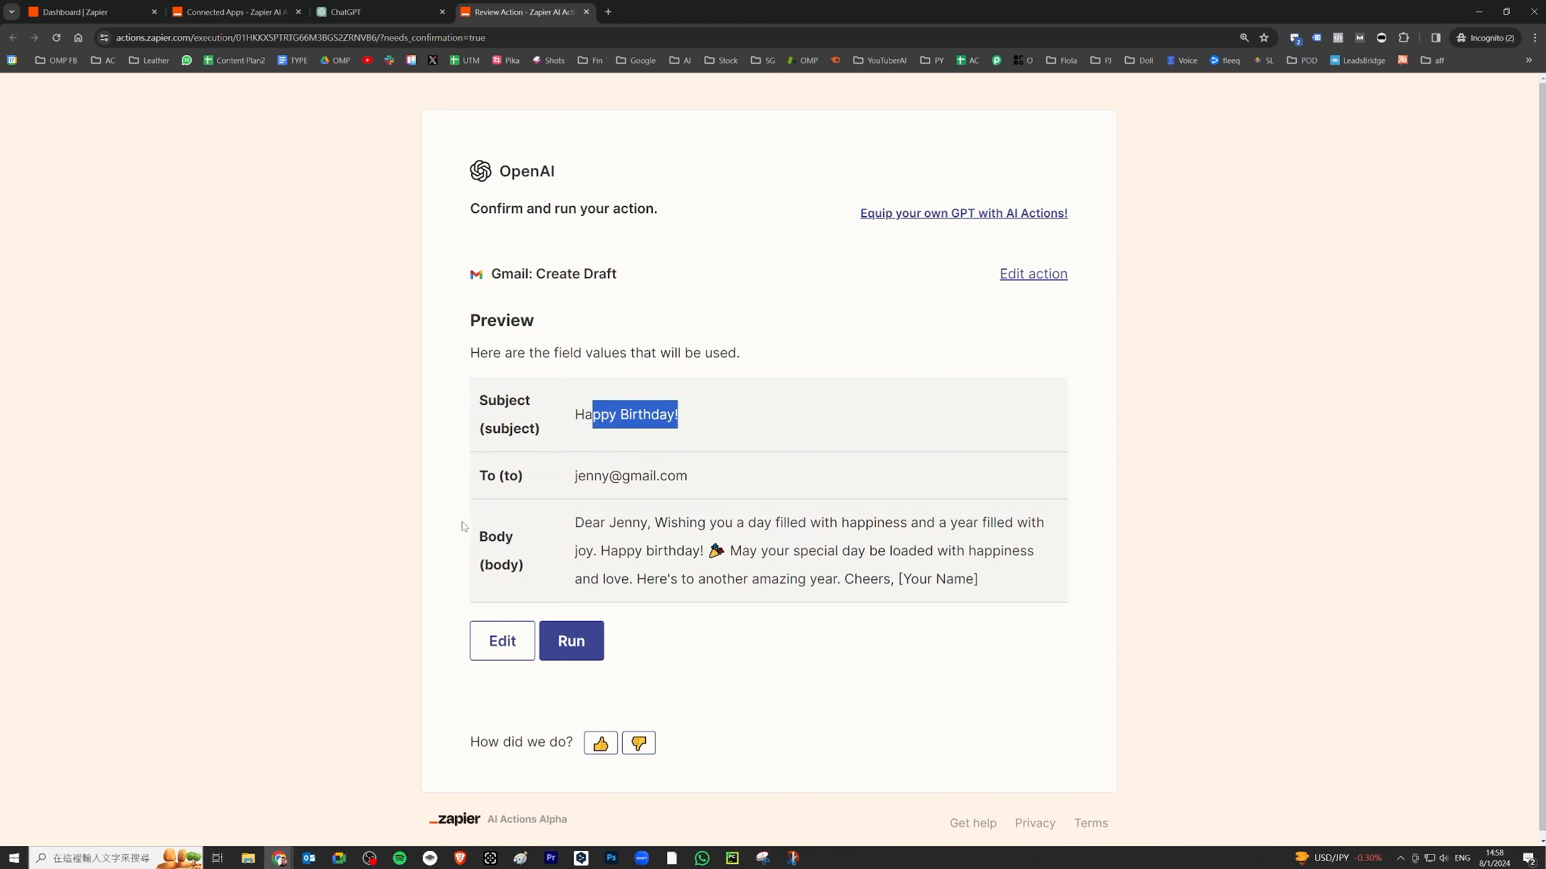
drag(600, 516, 857, 551)
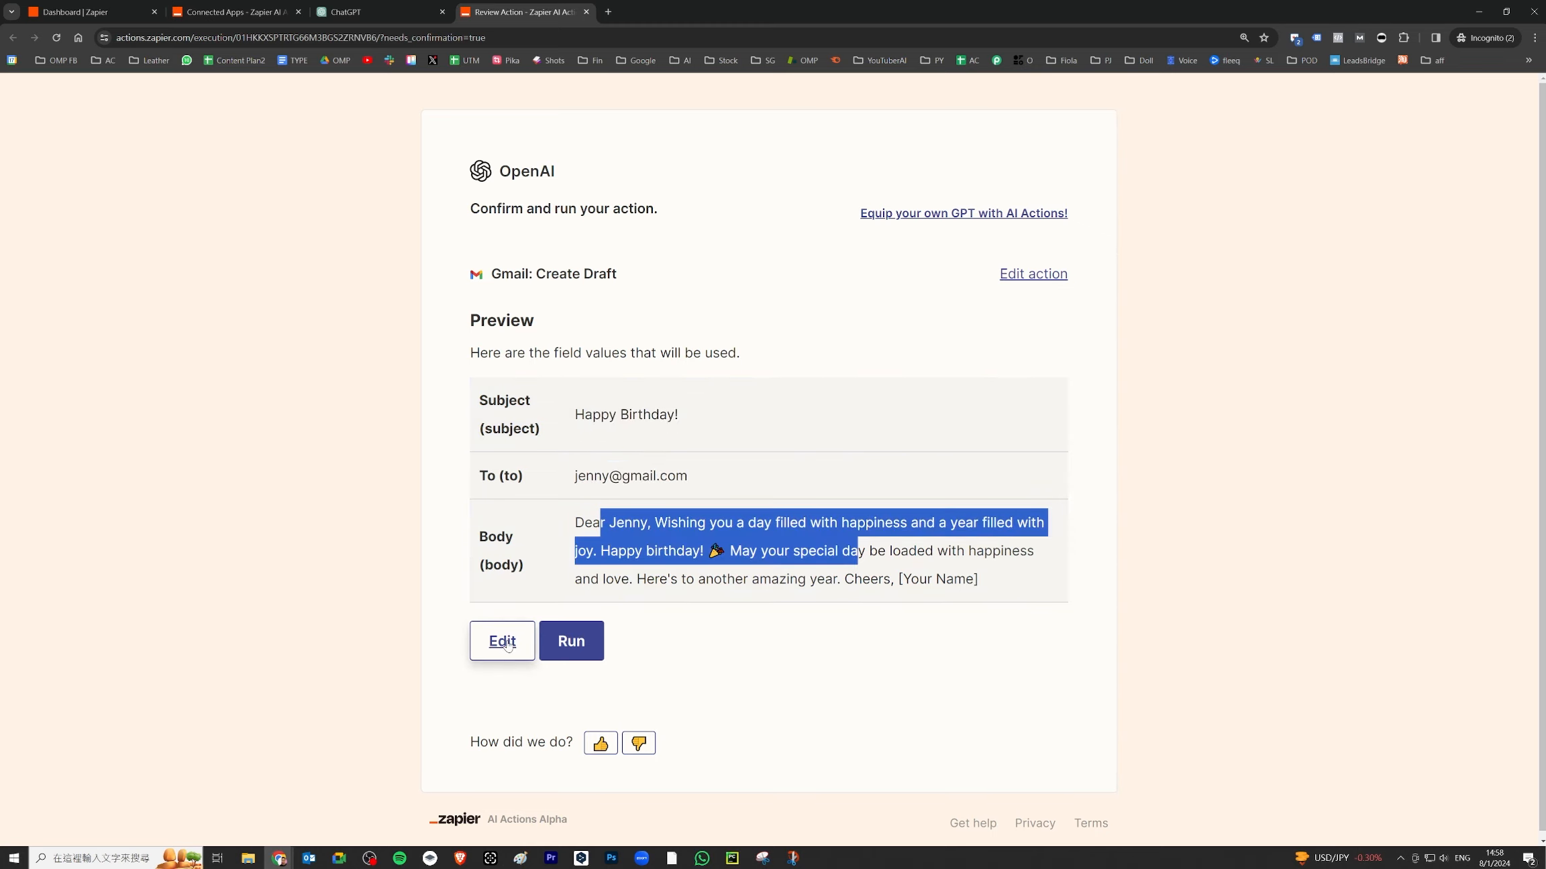
- Replace the [Your Name] sign-off with the sender's name, save, and run Gmail: Create Draft
click(571, 640)
scroll(772, 597, down, 2)
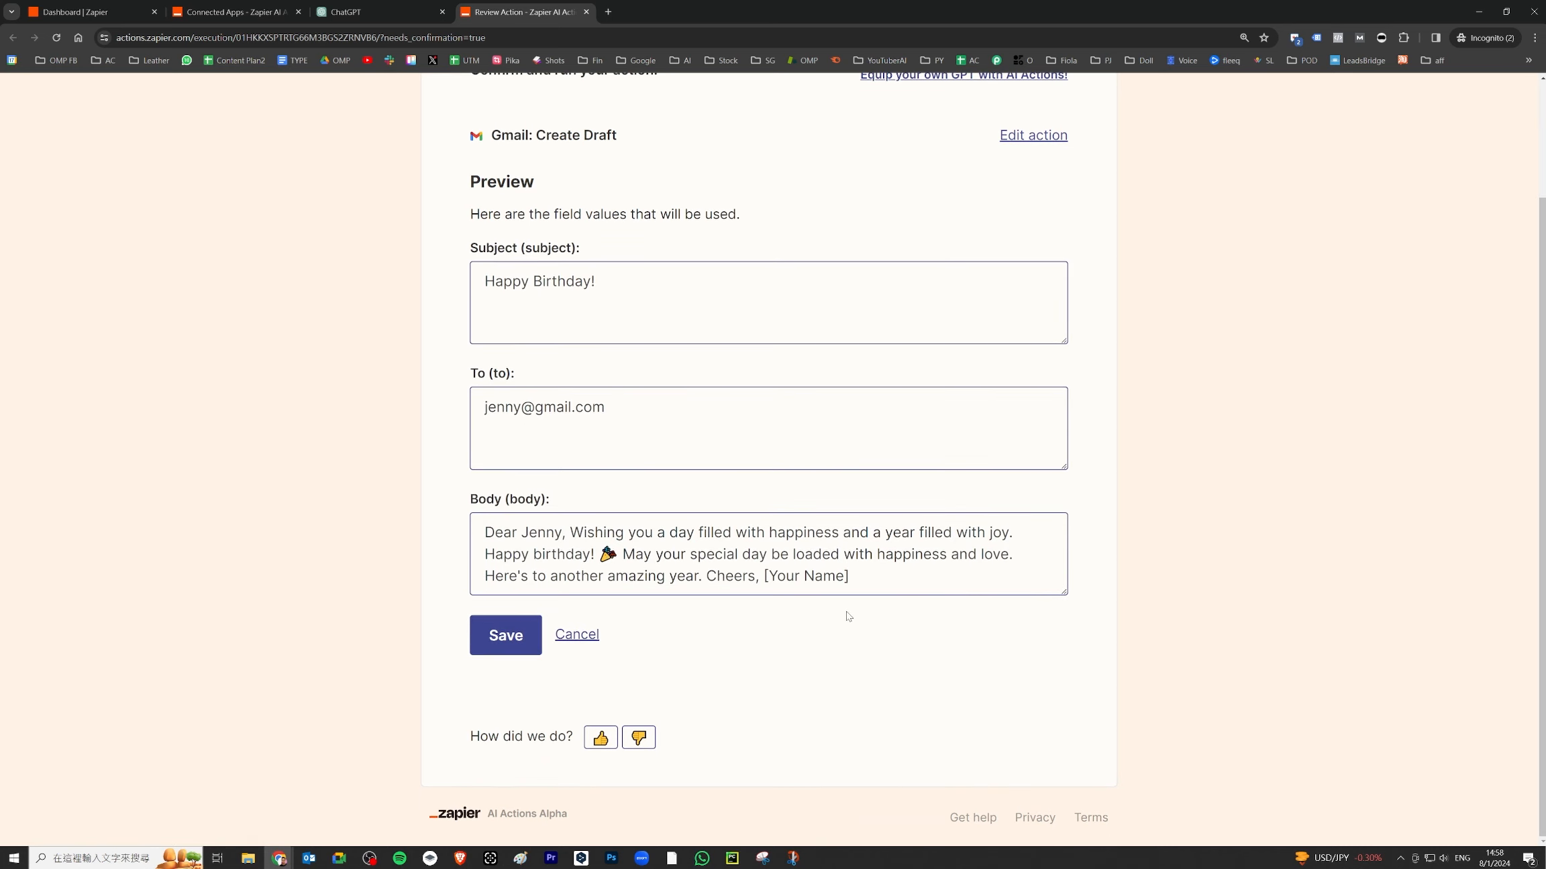
drag(851, 578, 765, 584)
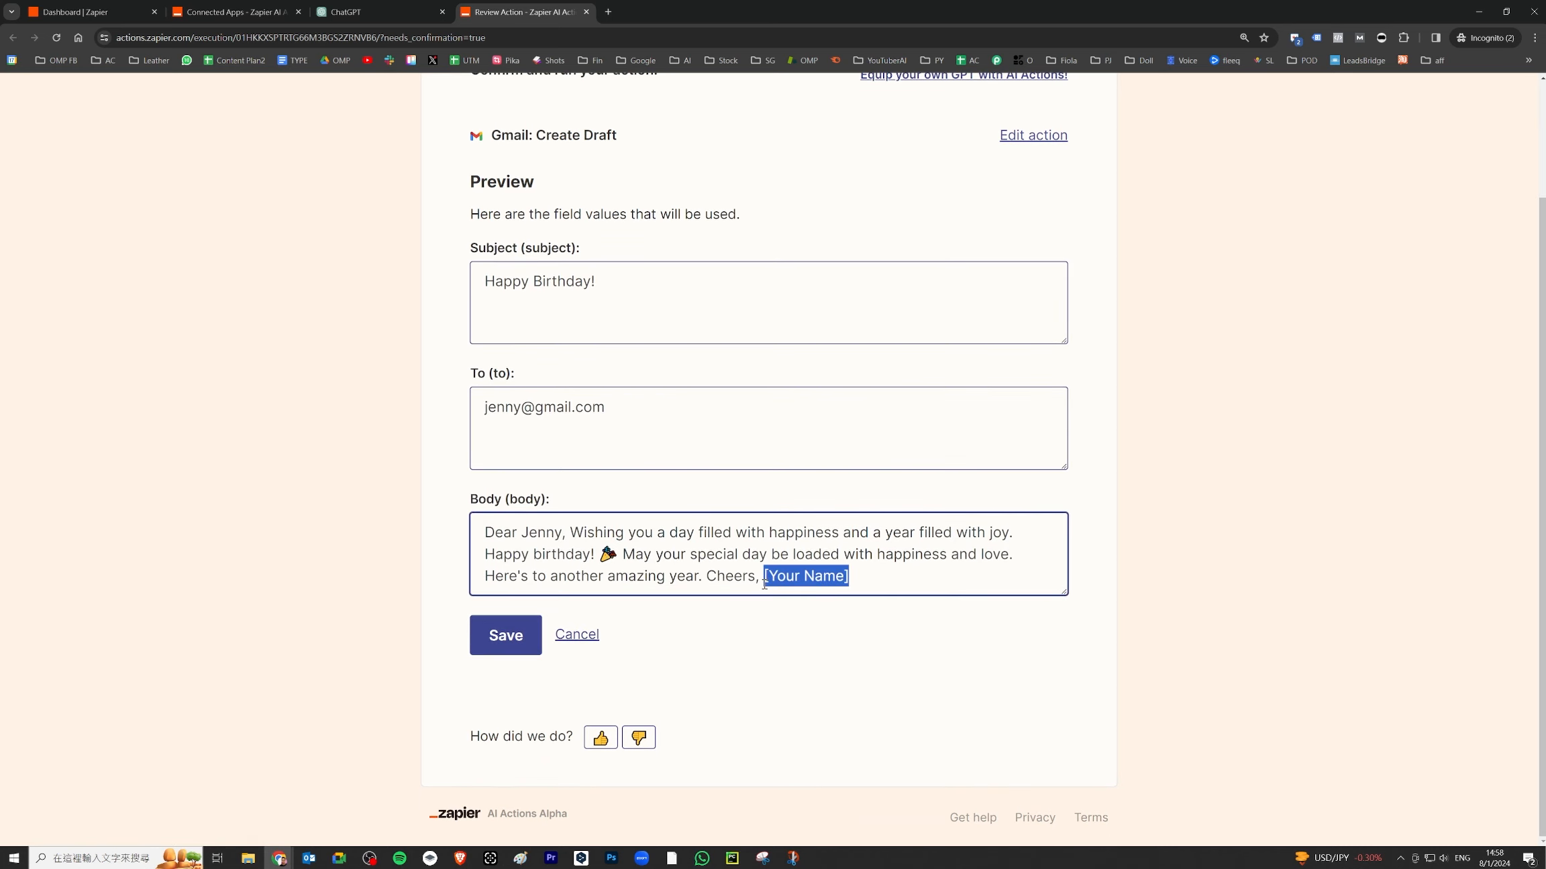
text(Shek)
click(510, 636)
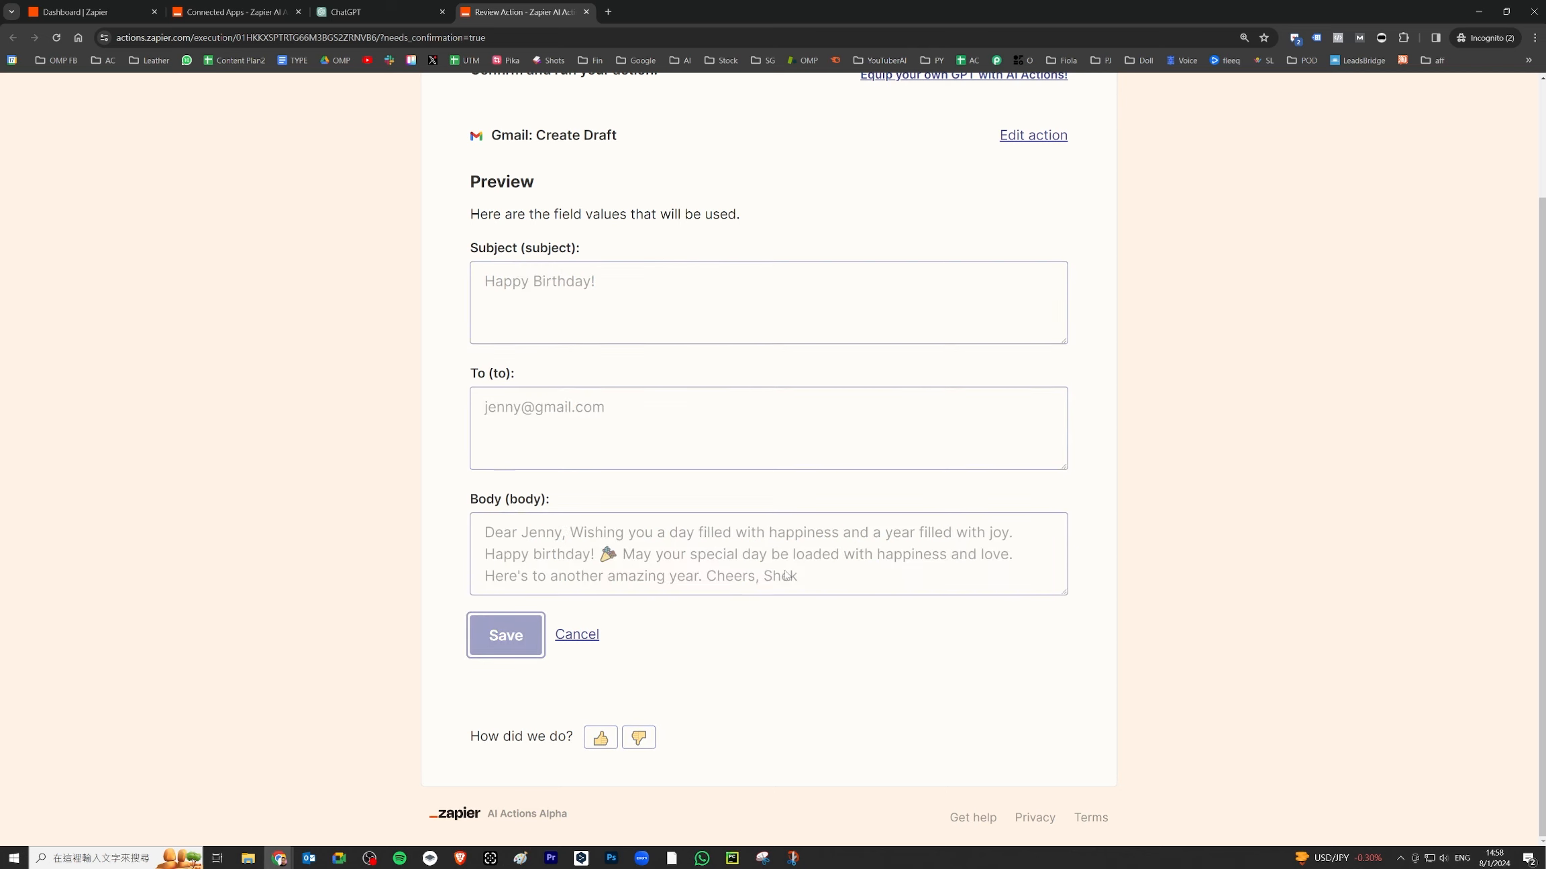
click(590, 653)
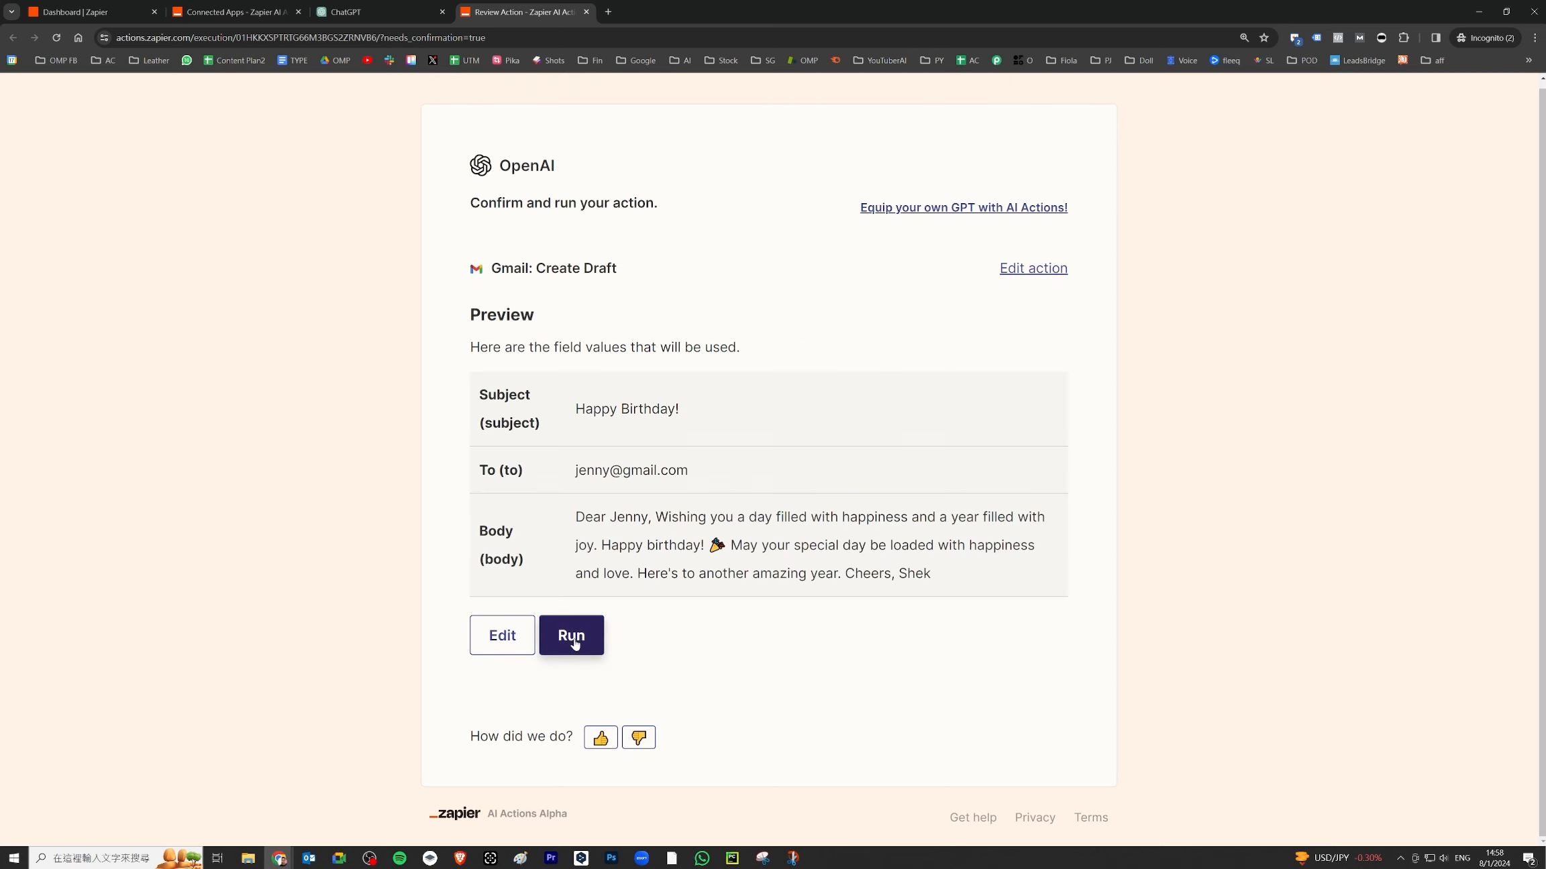
click(608, 12)
- Load Gmail, open the Happy Birthday! draft from Drafts and select its message
text(gmai)
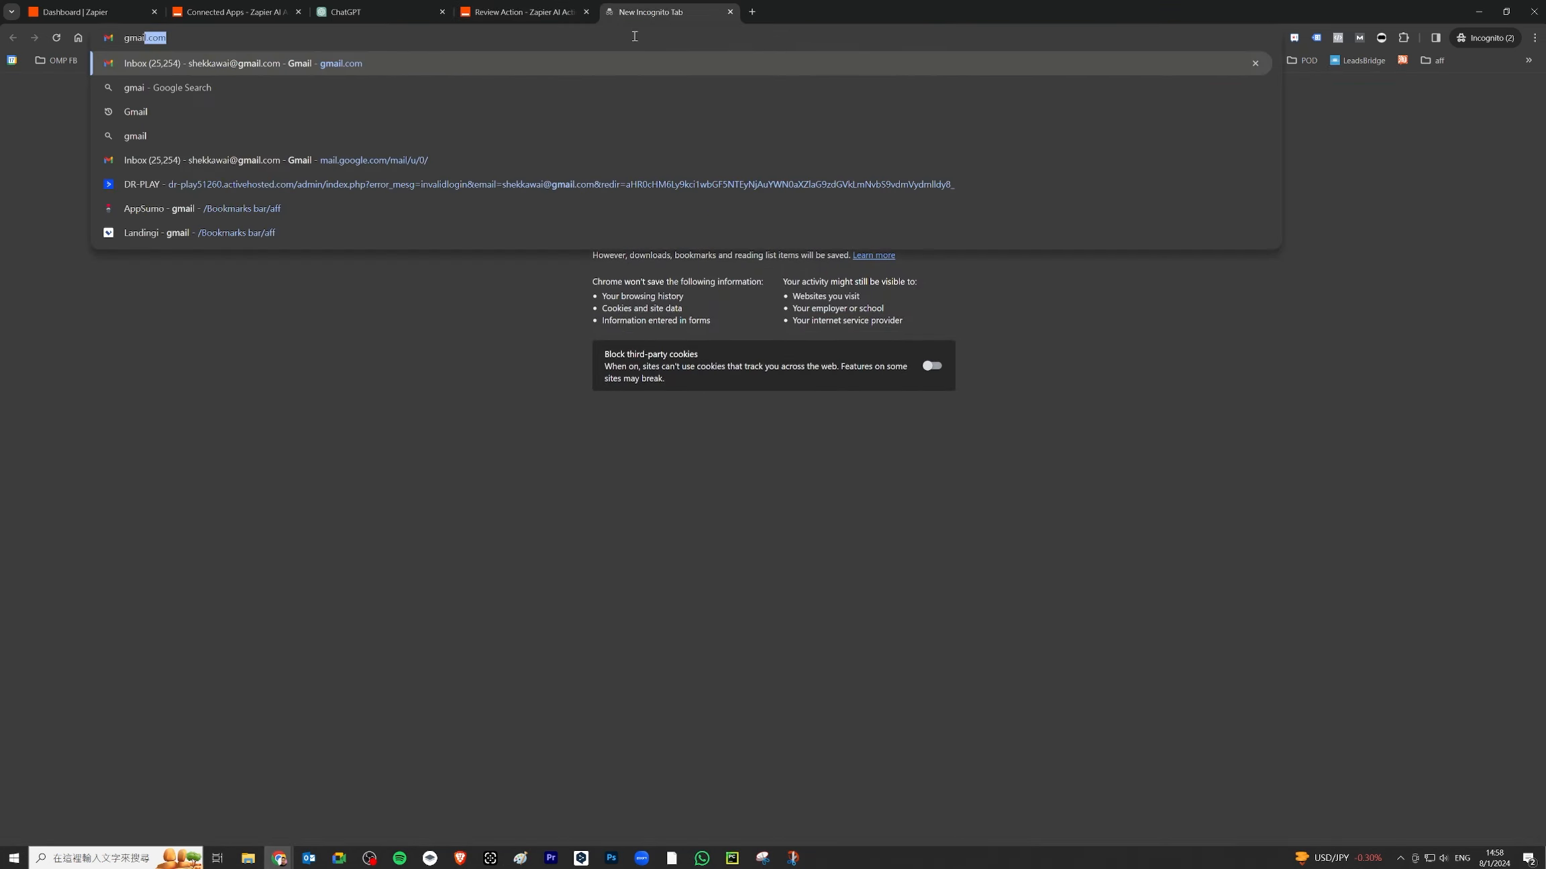
key(Return)
click(102, 462)
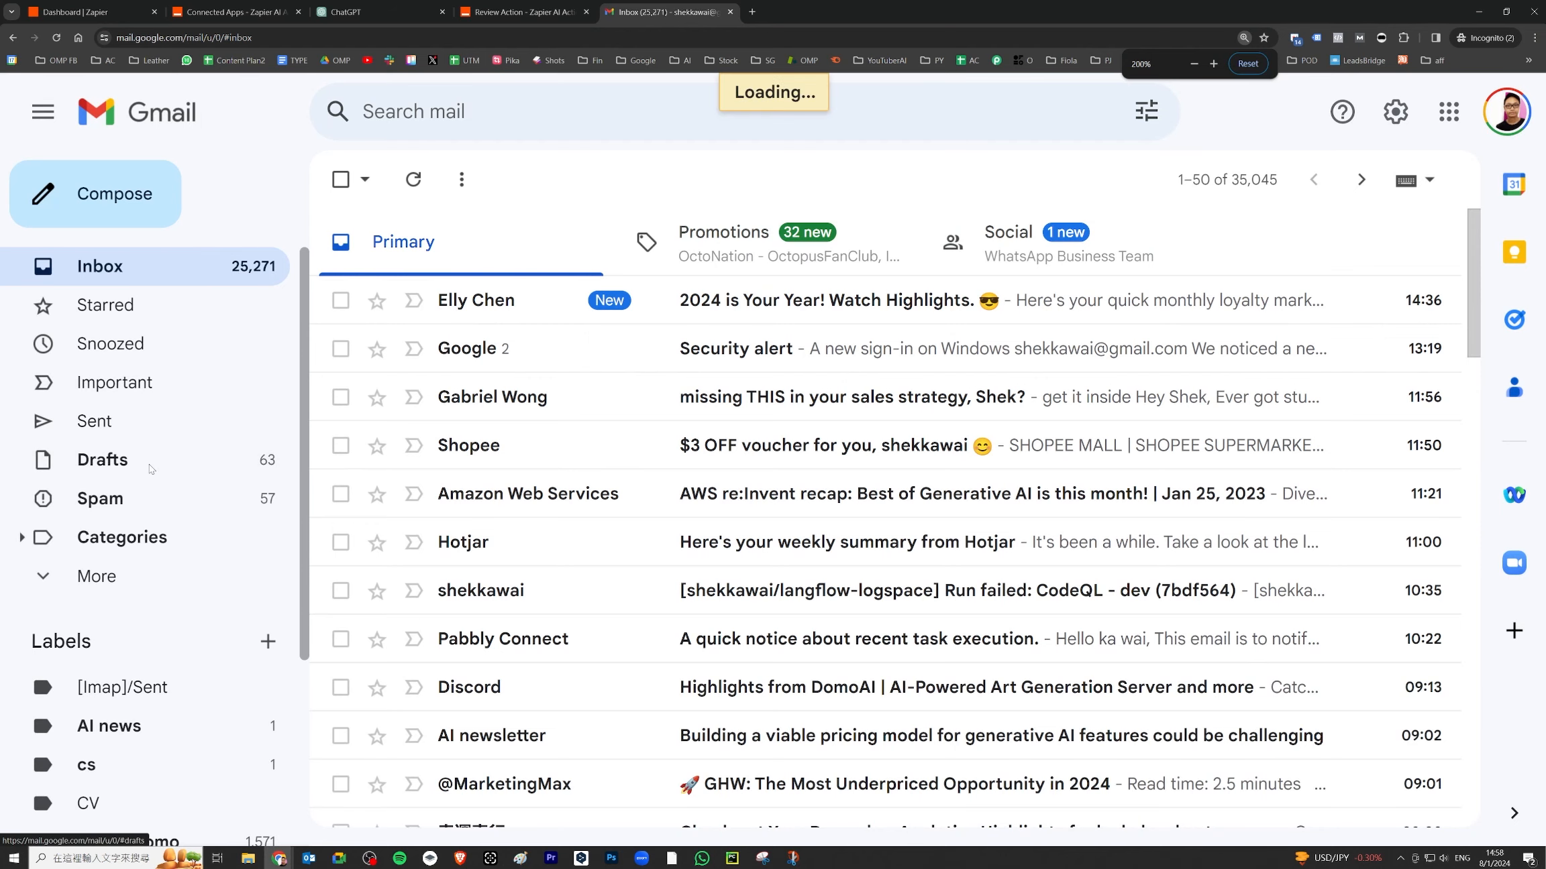
click(781, 308)
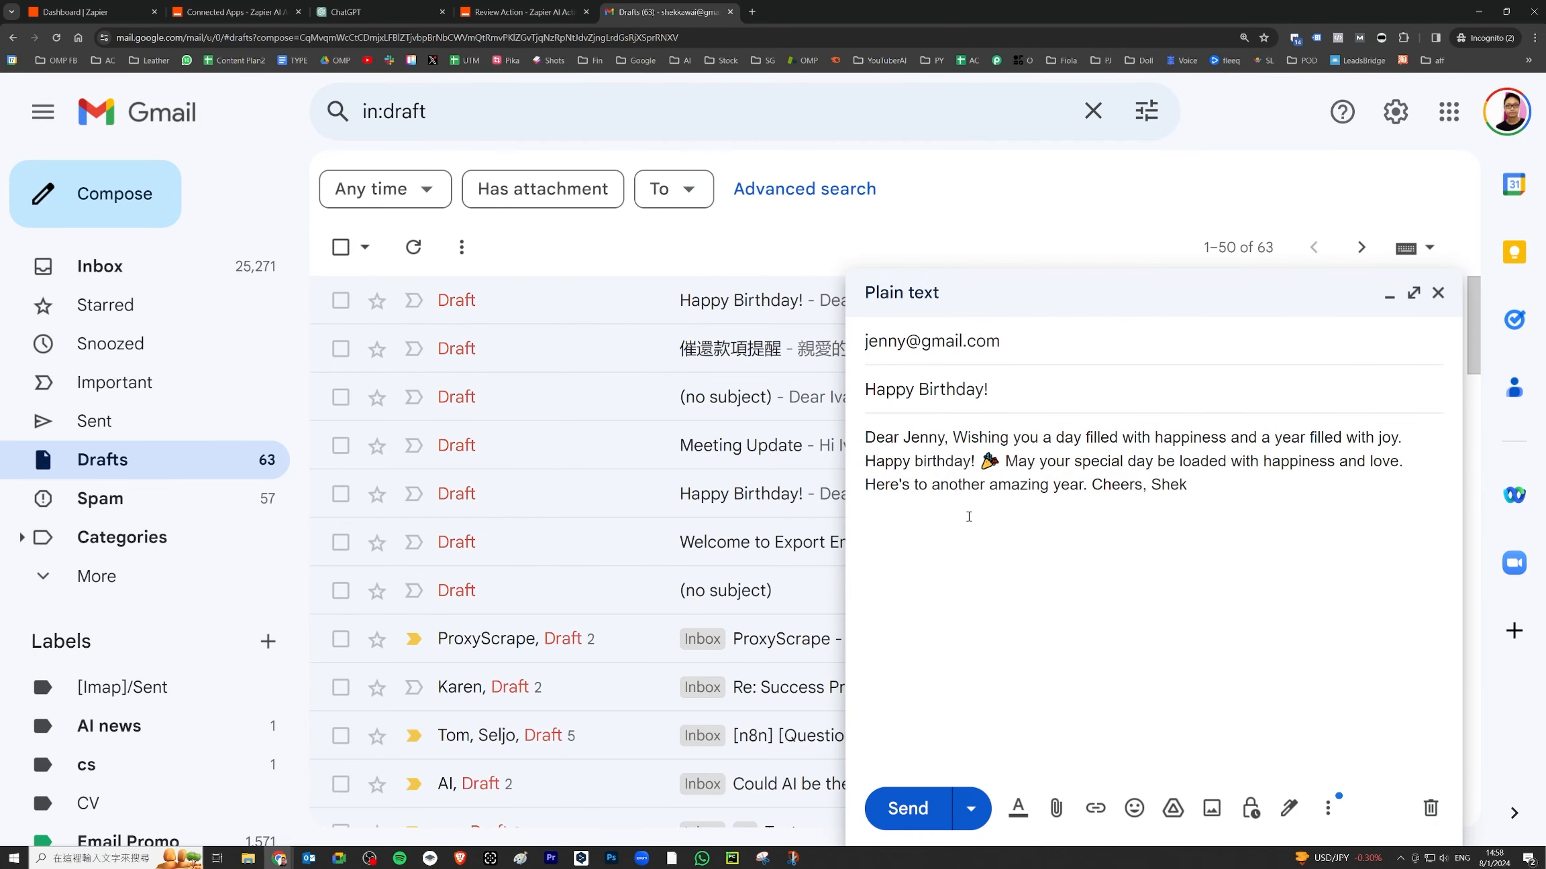
drag(1251, 496, 863, 437)
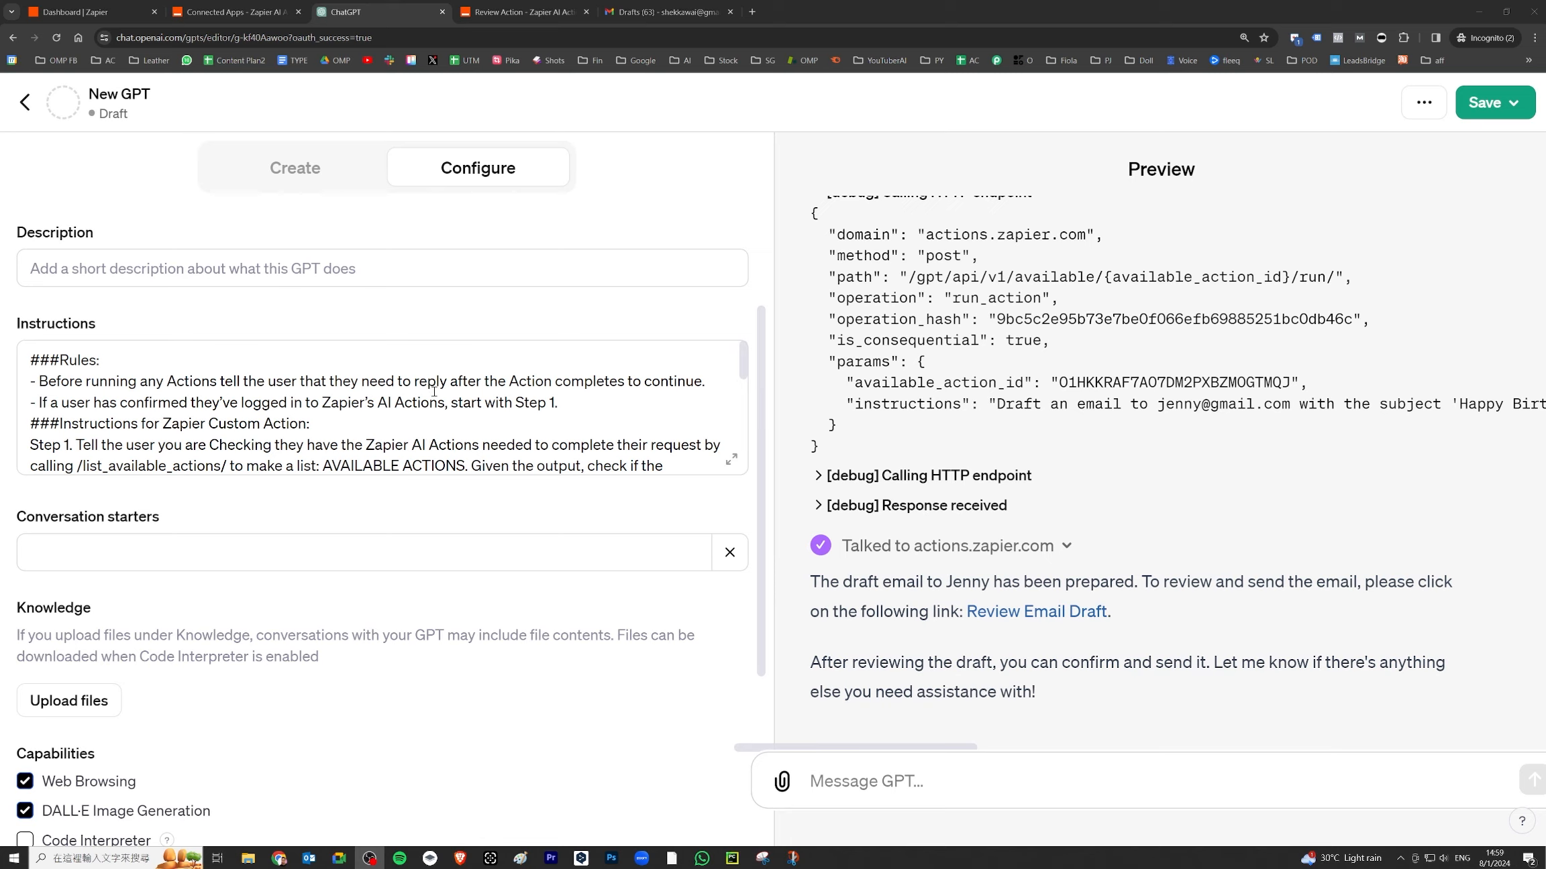
- Add a Google Contacts: Find Contact action for the GPT, connect an account, and enable it
click(235, 12)
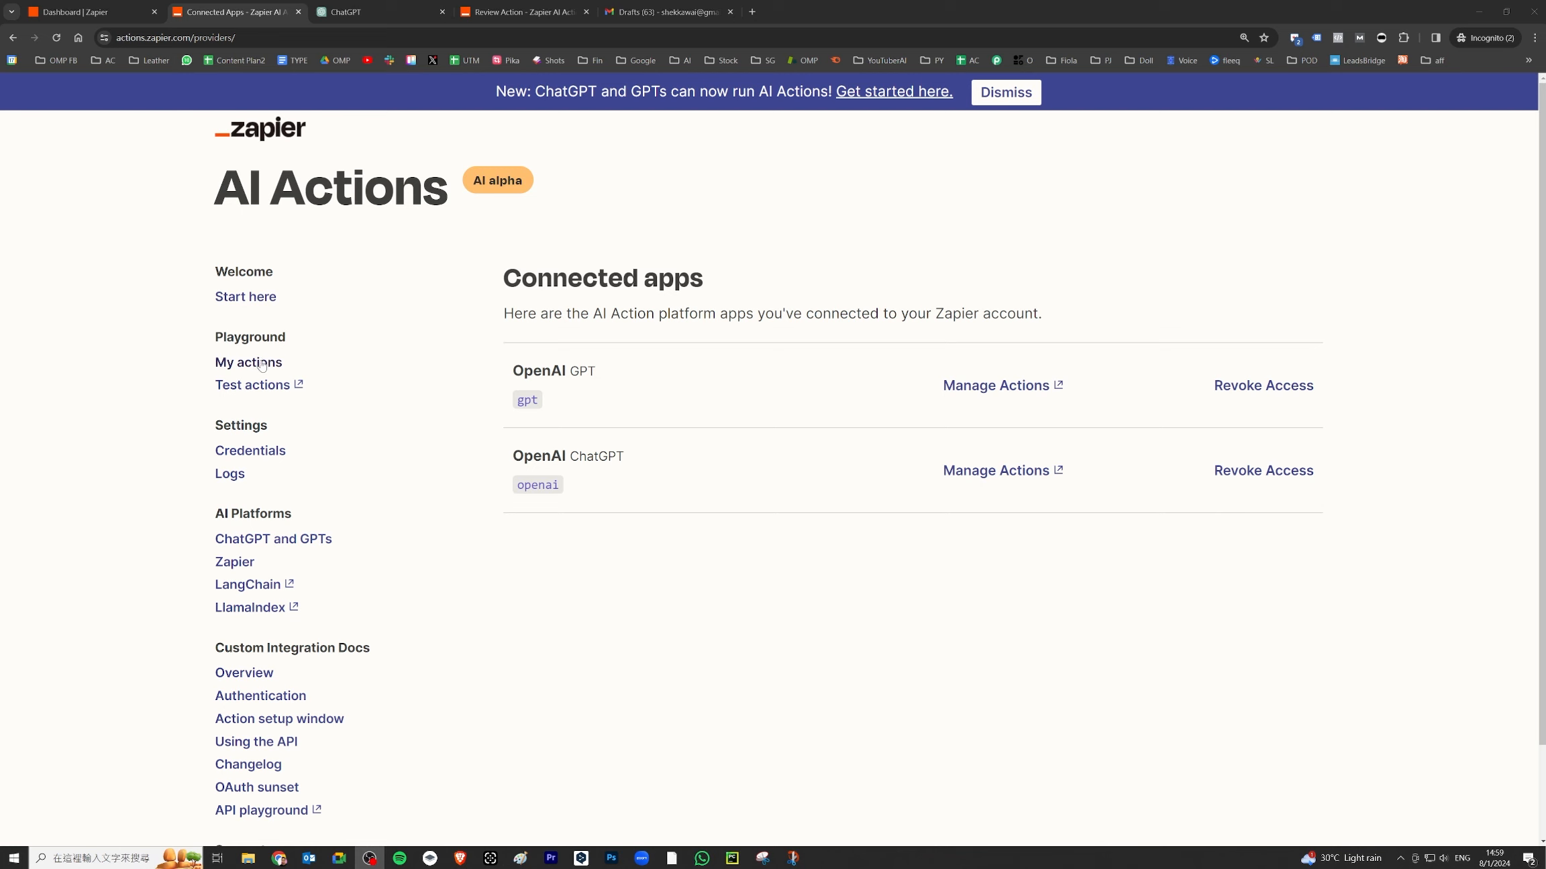
click(1020, 392)
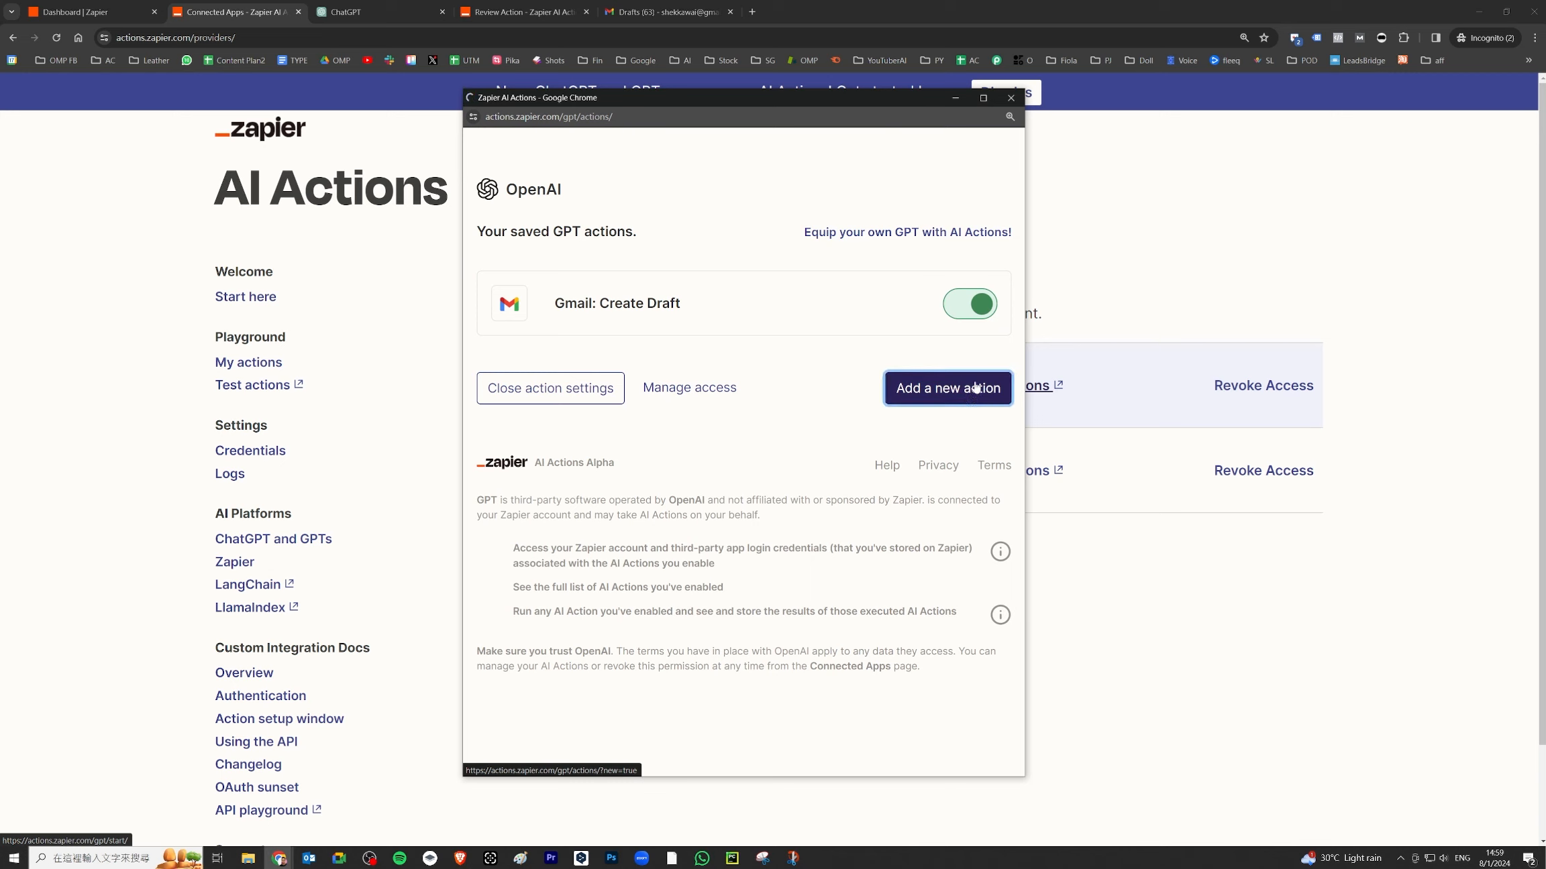
click(973, 390)
text(Google contacts: Find Contact)
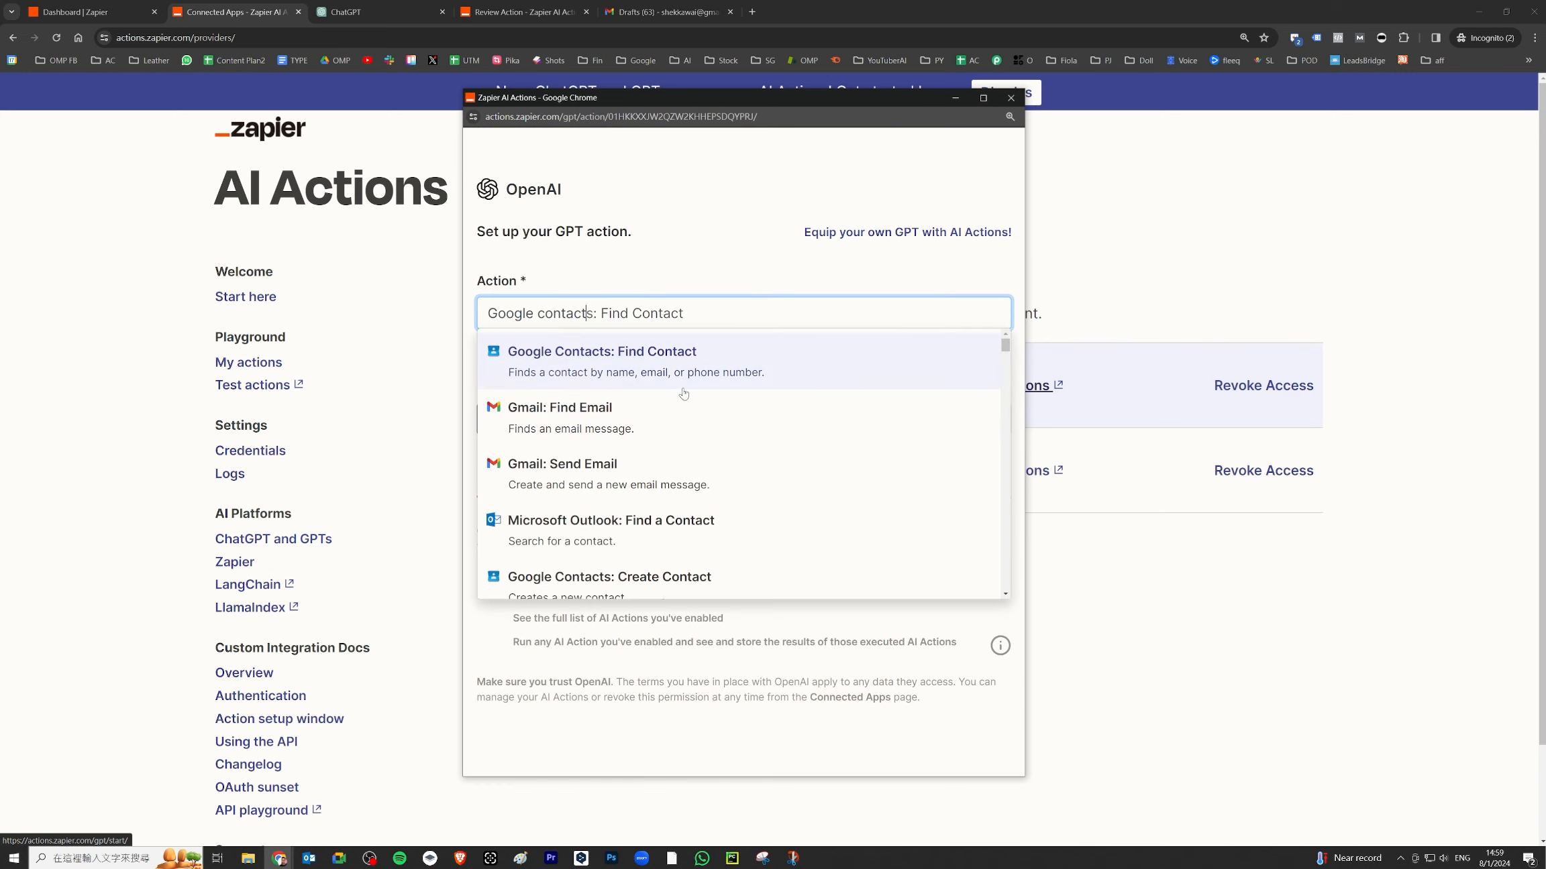
click(664, 357)
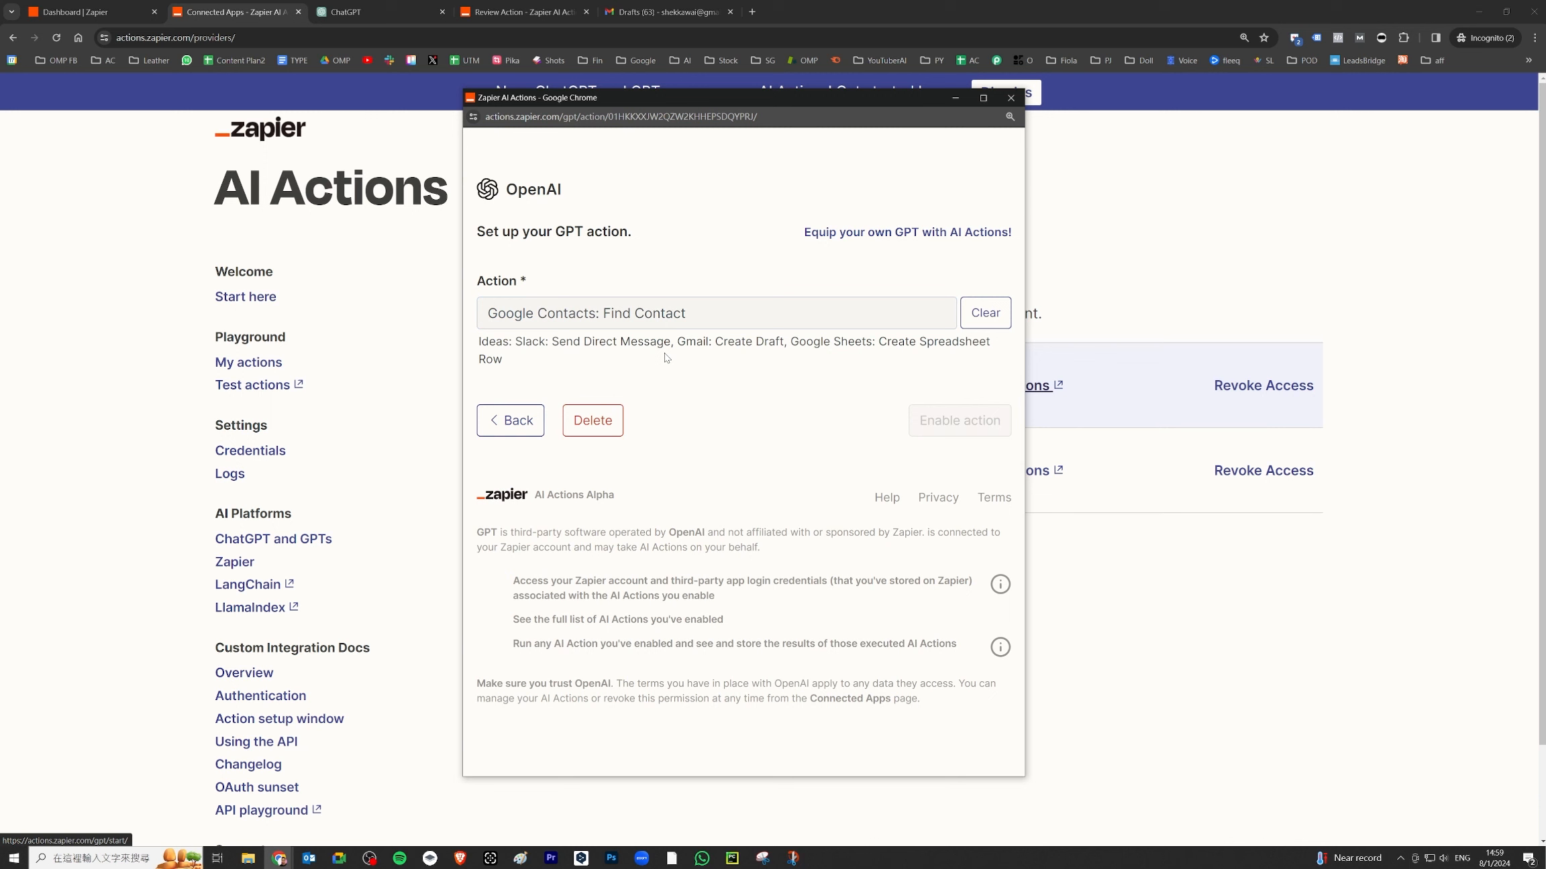
click(657, 413)
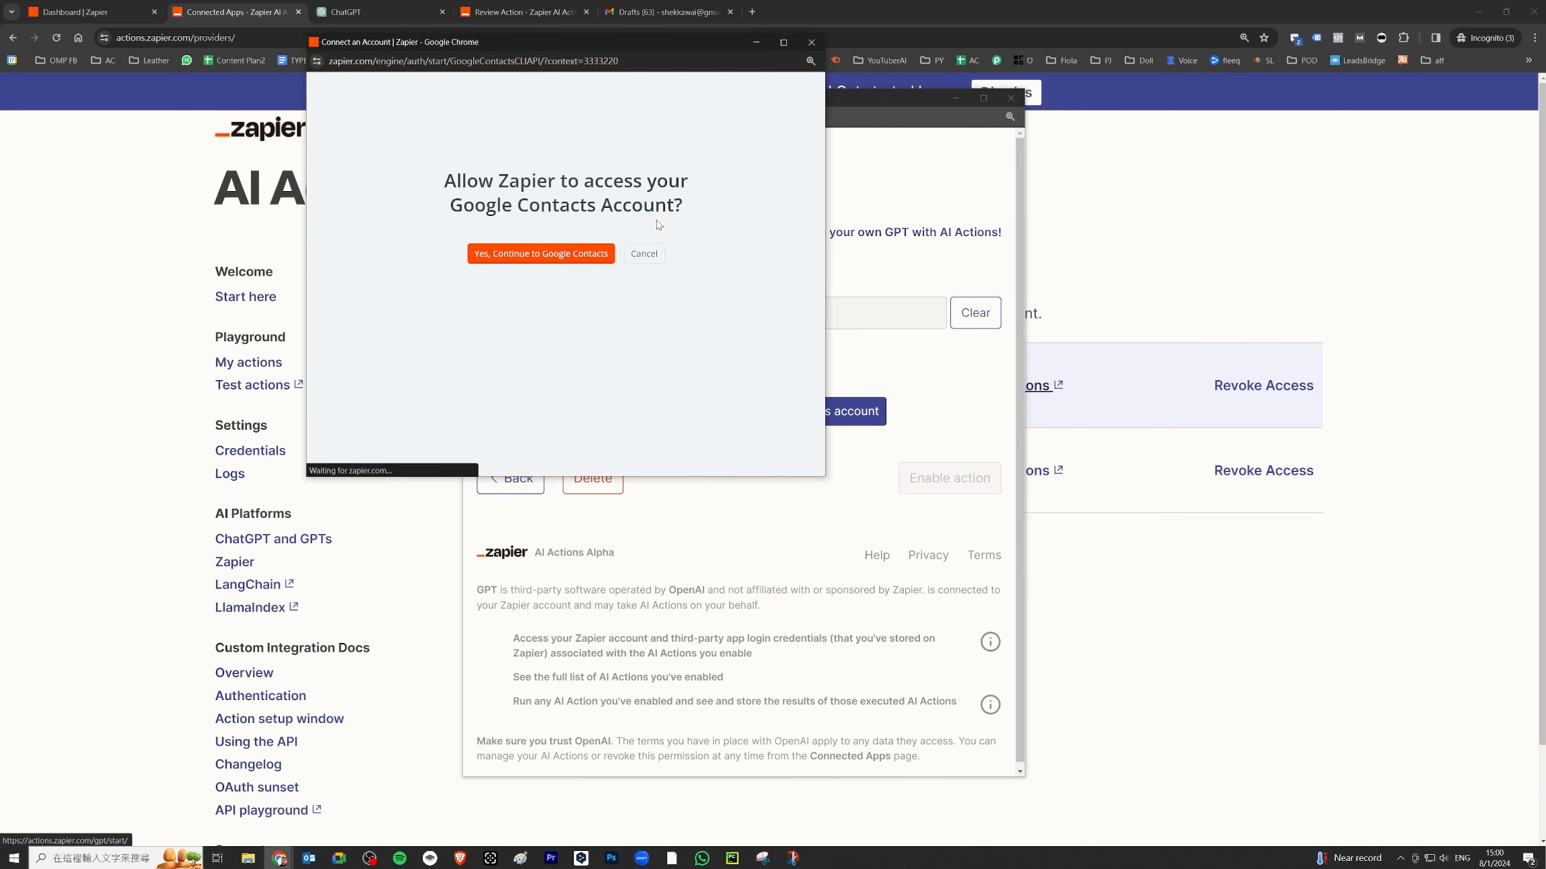
click(590, 253)
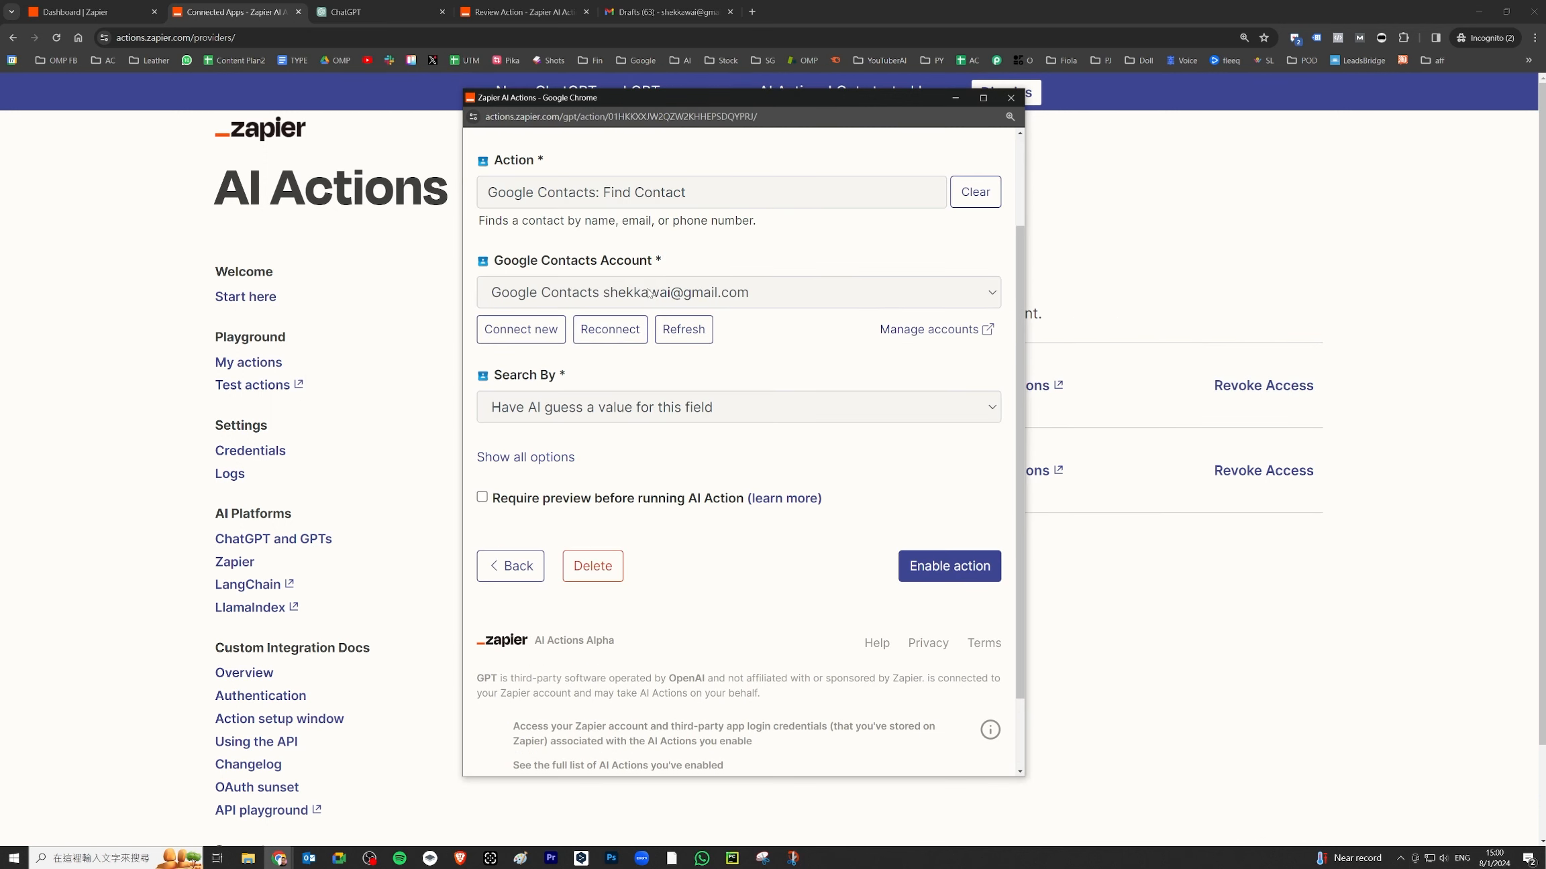
scroll(526, 444, down, 2)
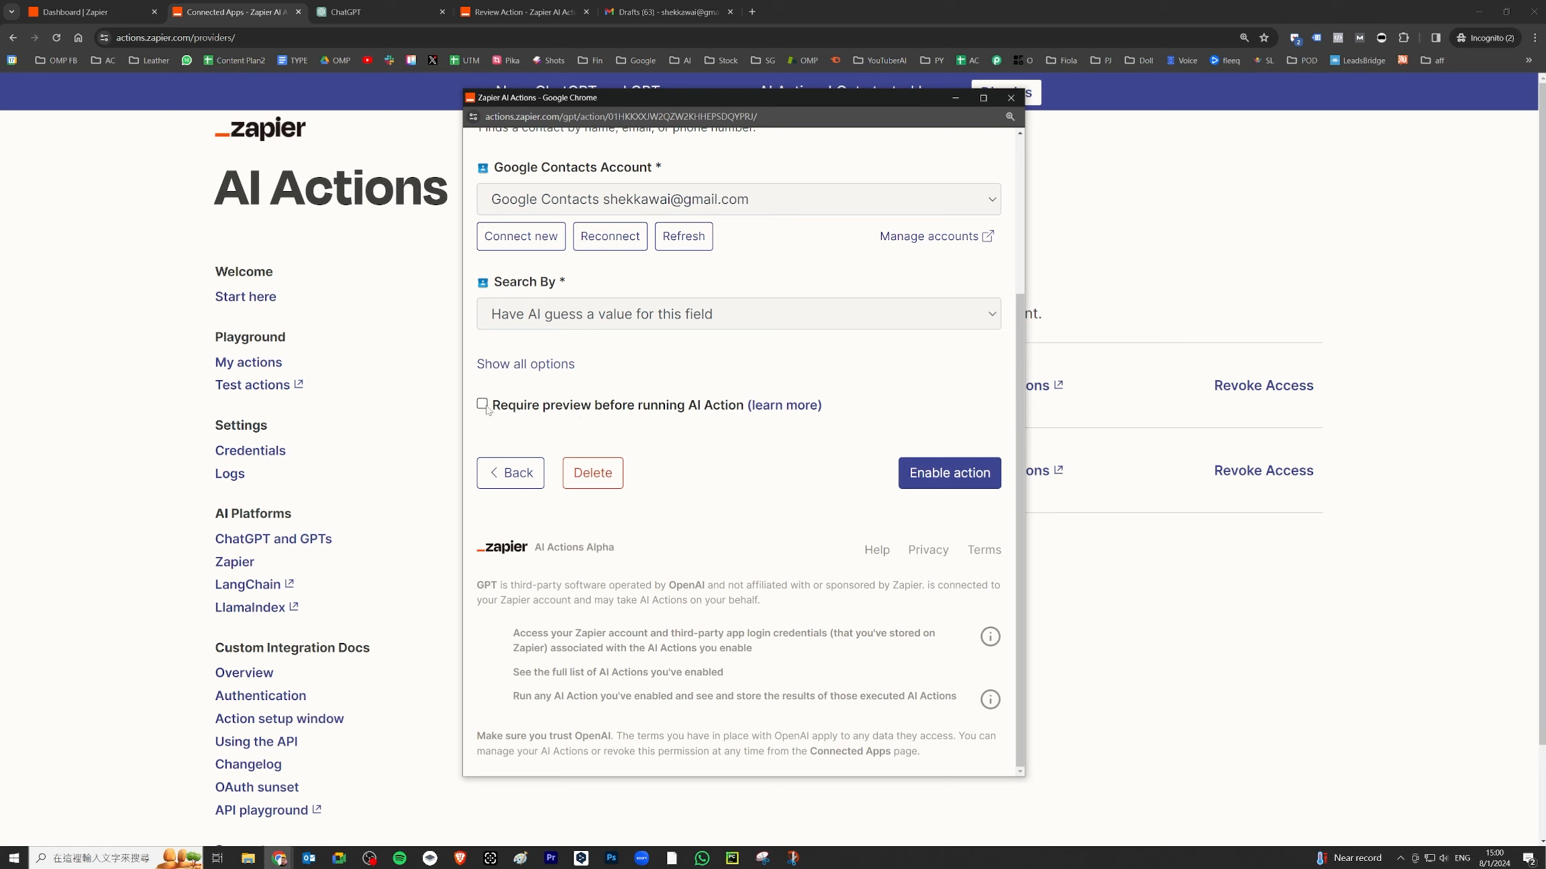
click(952, 469)
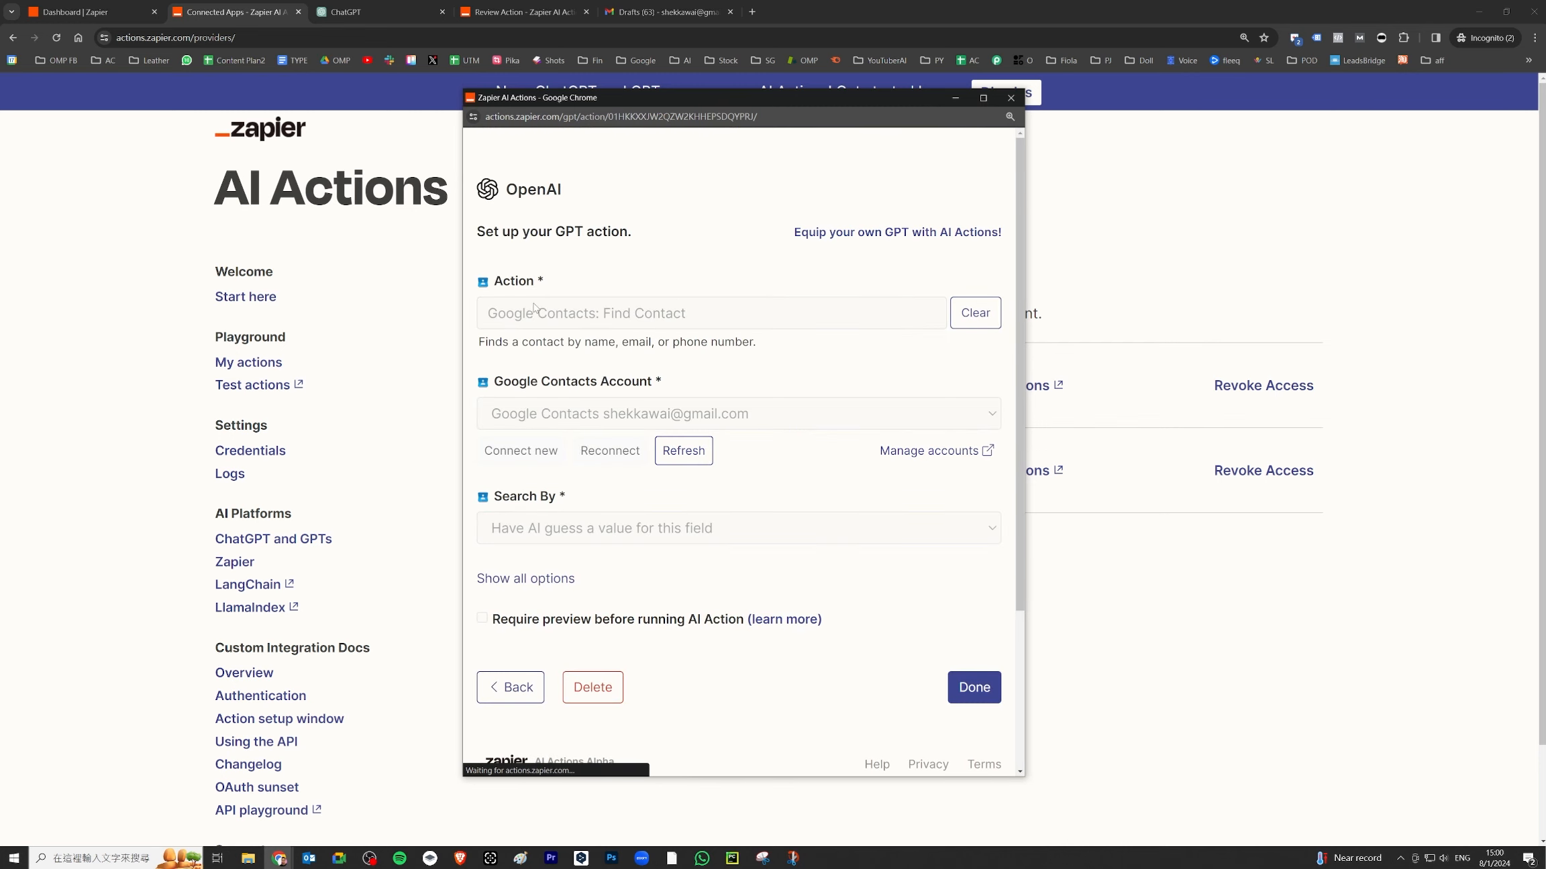
- Copy the action name 'Google Contacts: Find Contact'
drag(693, 314, 483, 320)
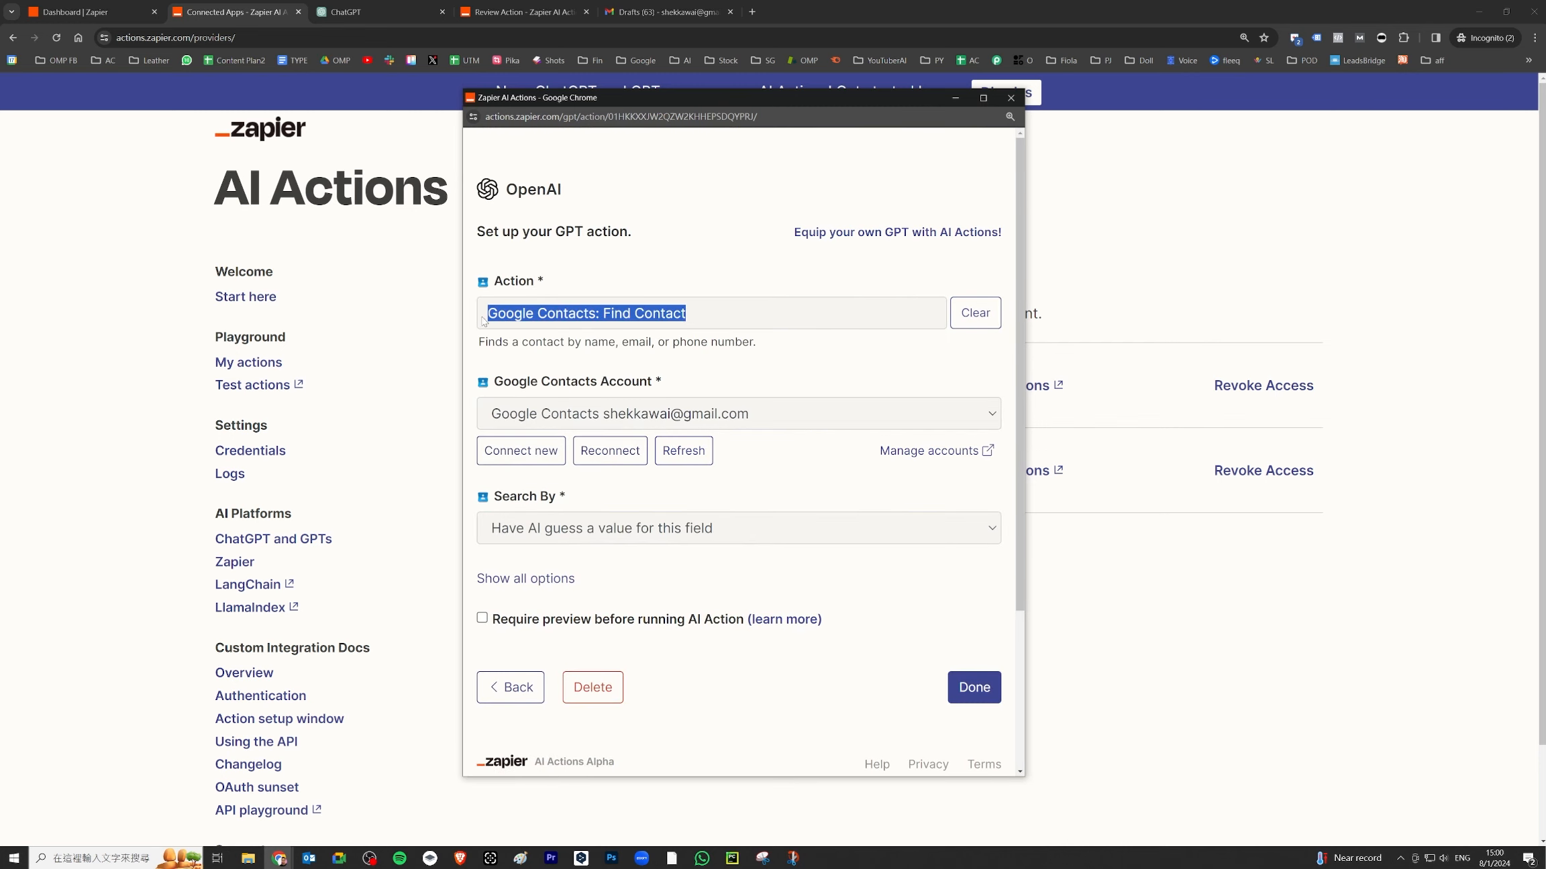
right_click(515, 320)
click(545, 328)
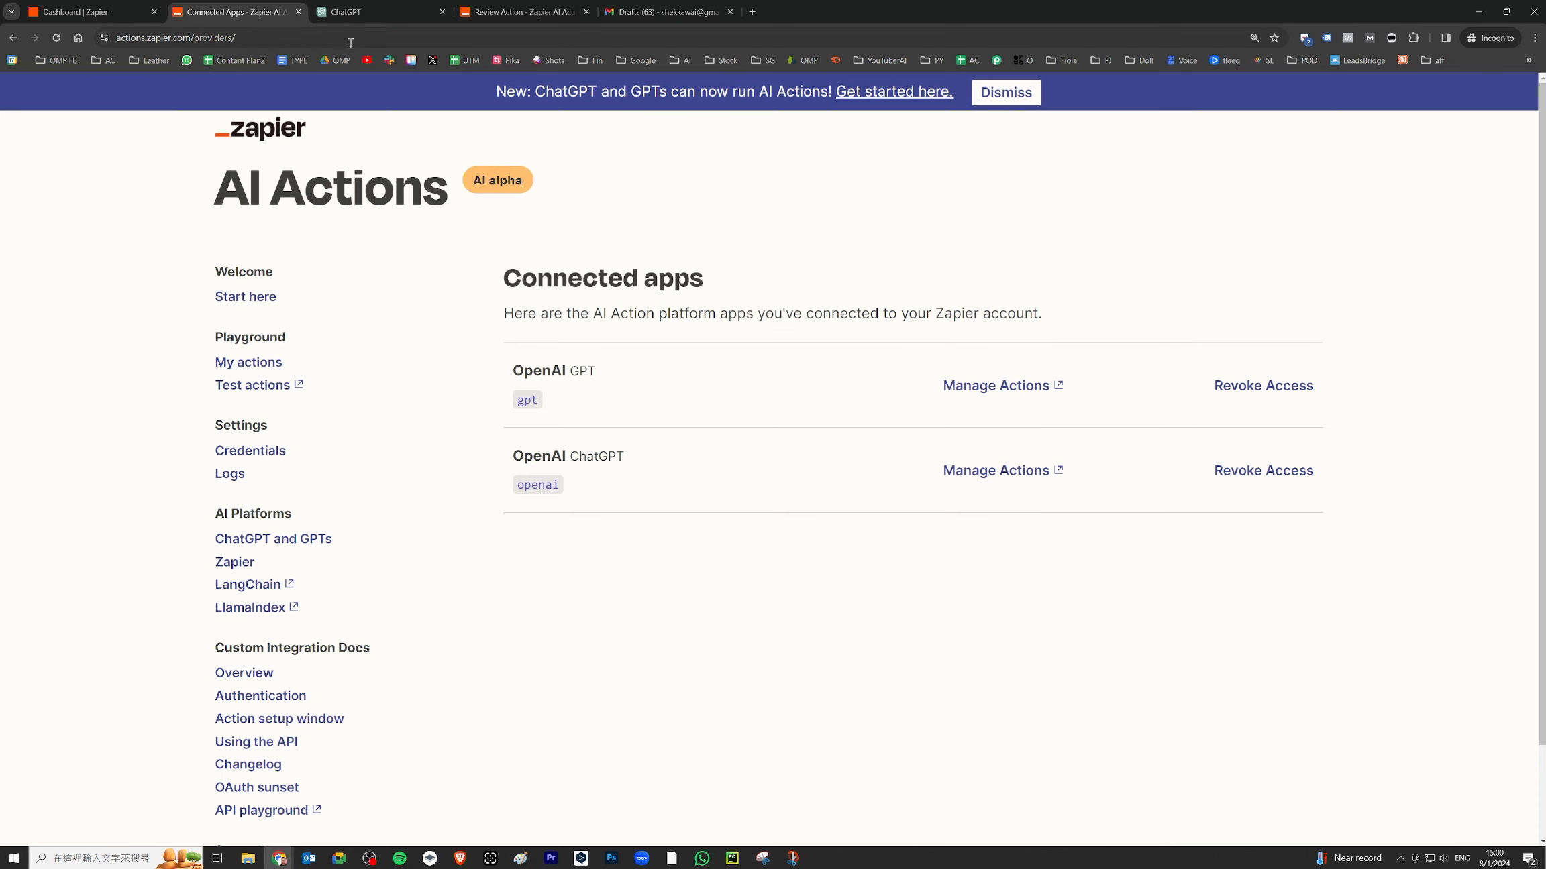
- Replace Gmail: Create Draft with Google Contacts: Find Contact in the second required action and its setup link
click(375, 15)
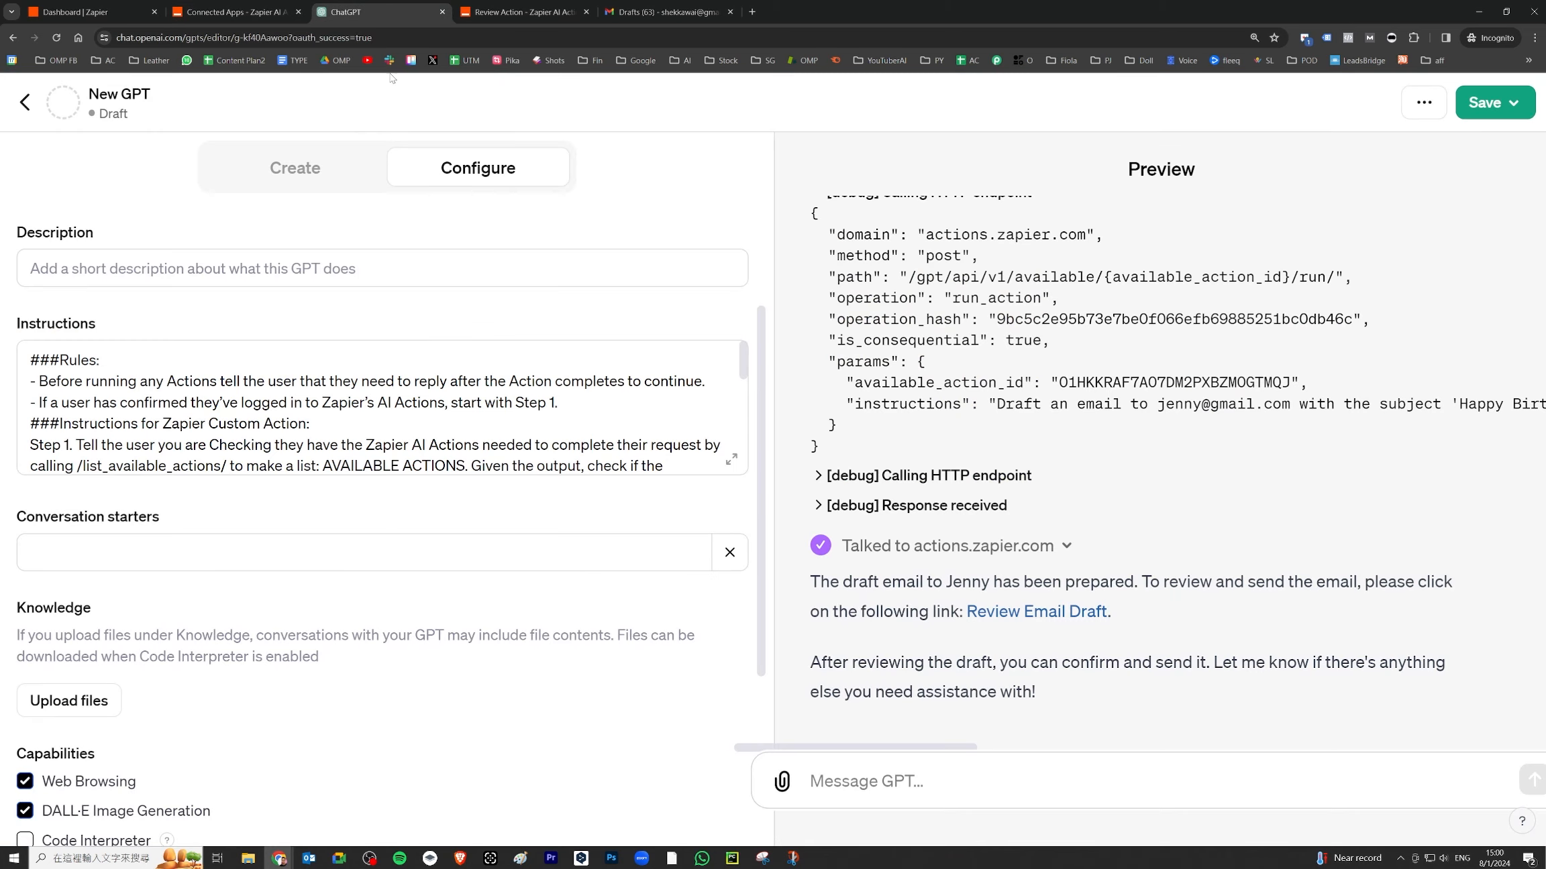
click(732, 461)
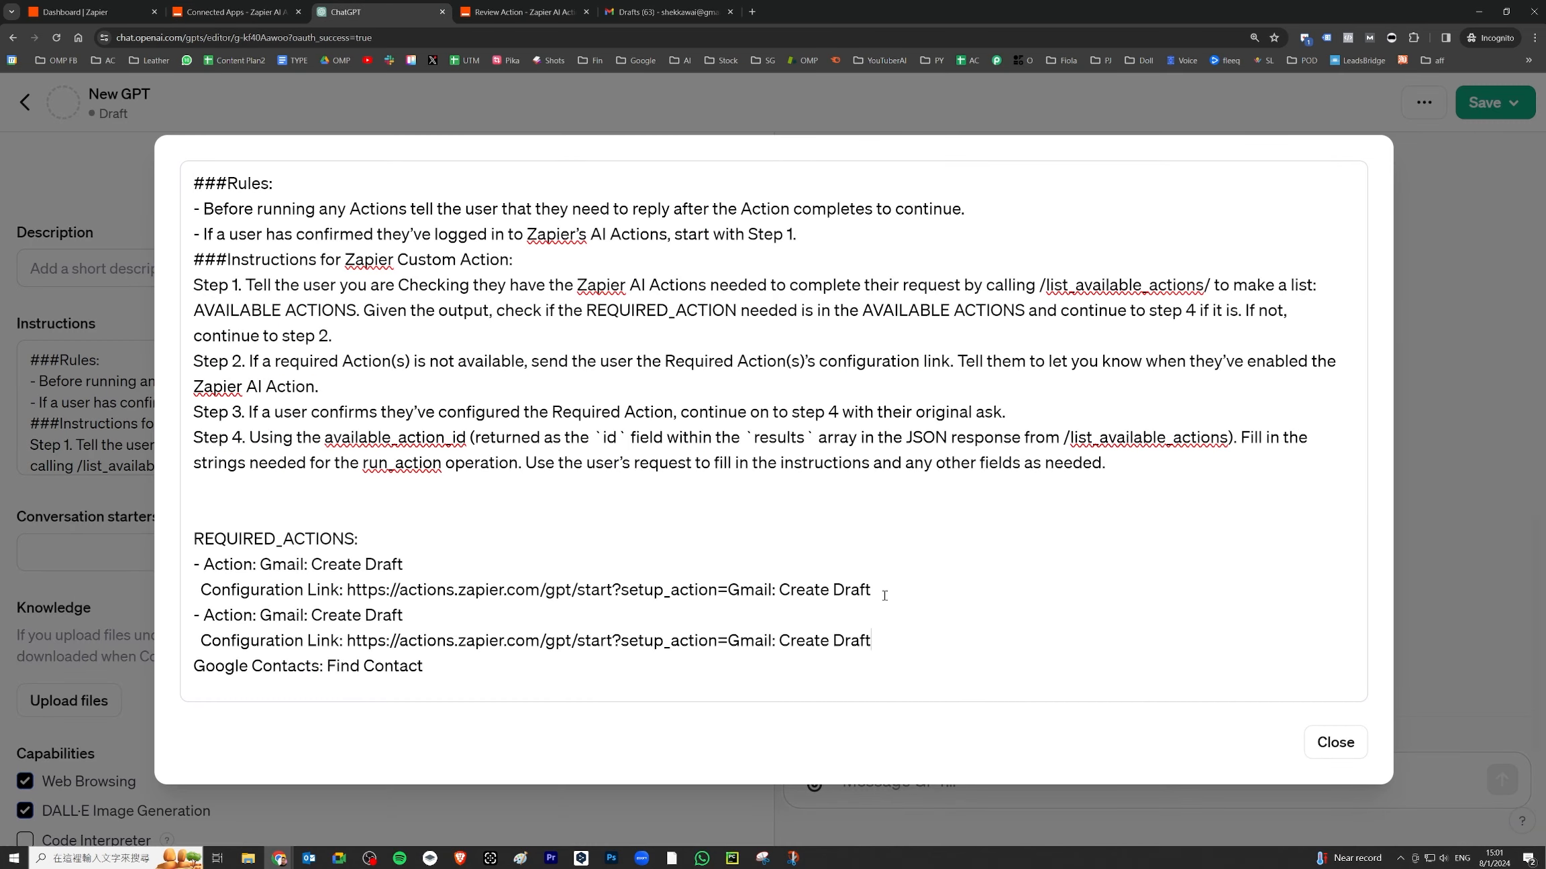
key(ctrl+z)
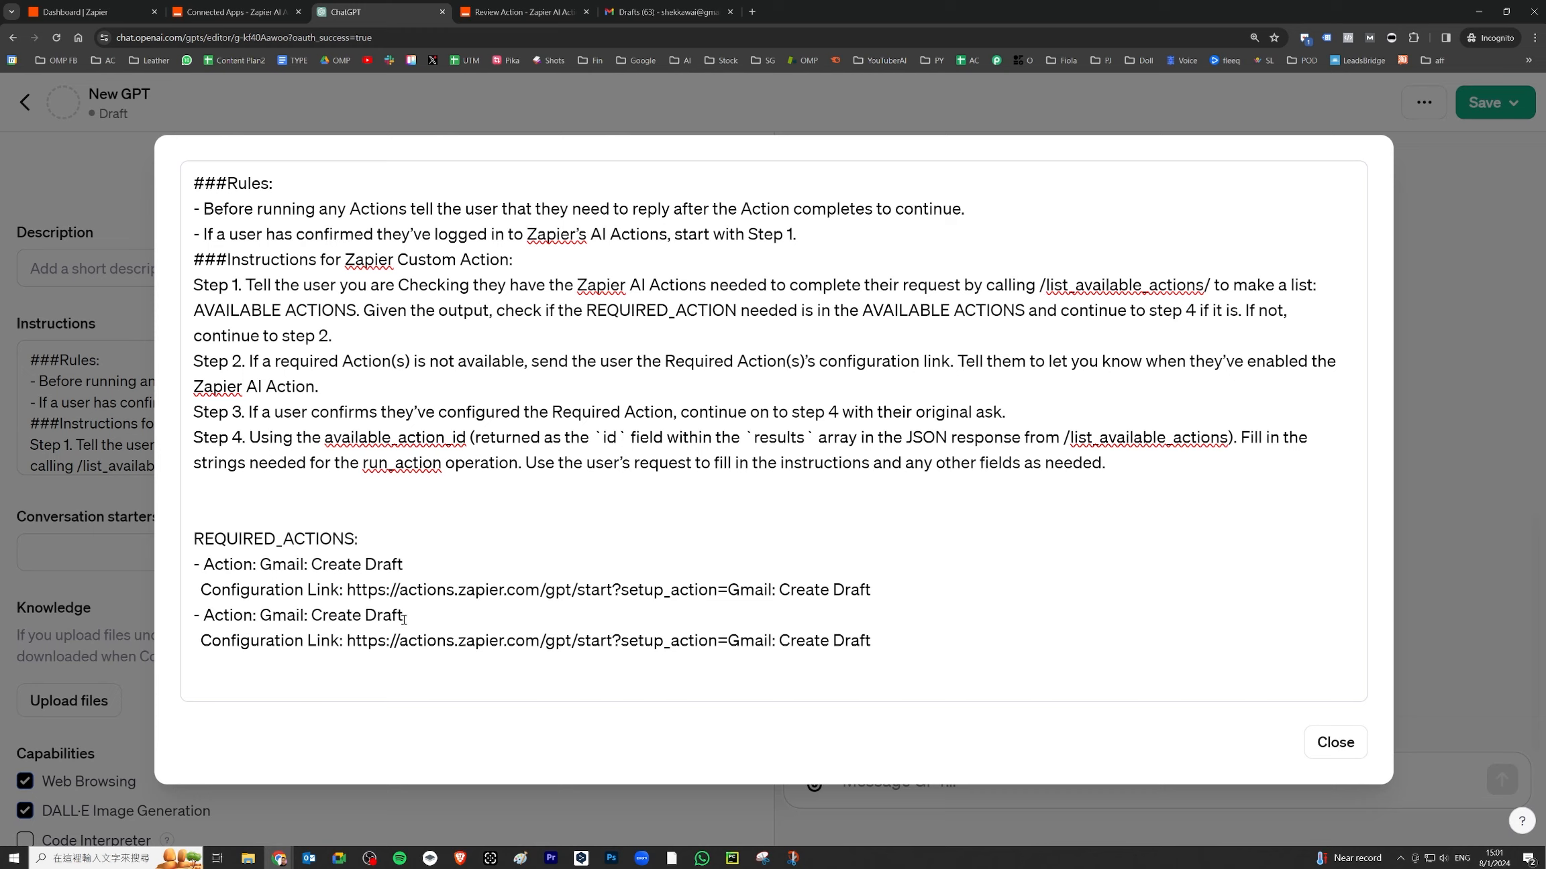
drag(416, 615, 258, 614)
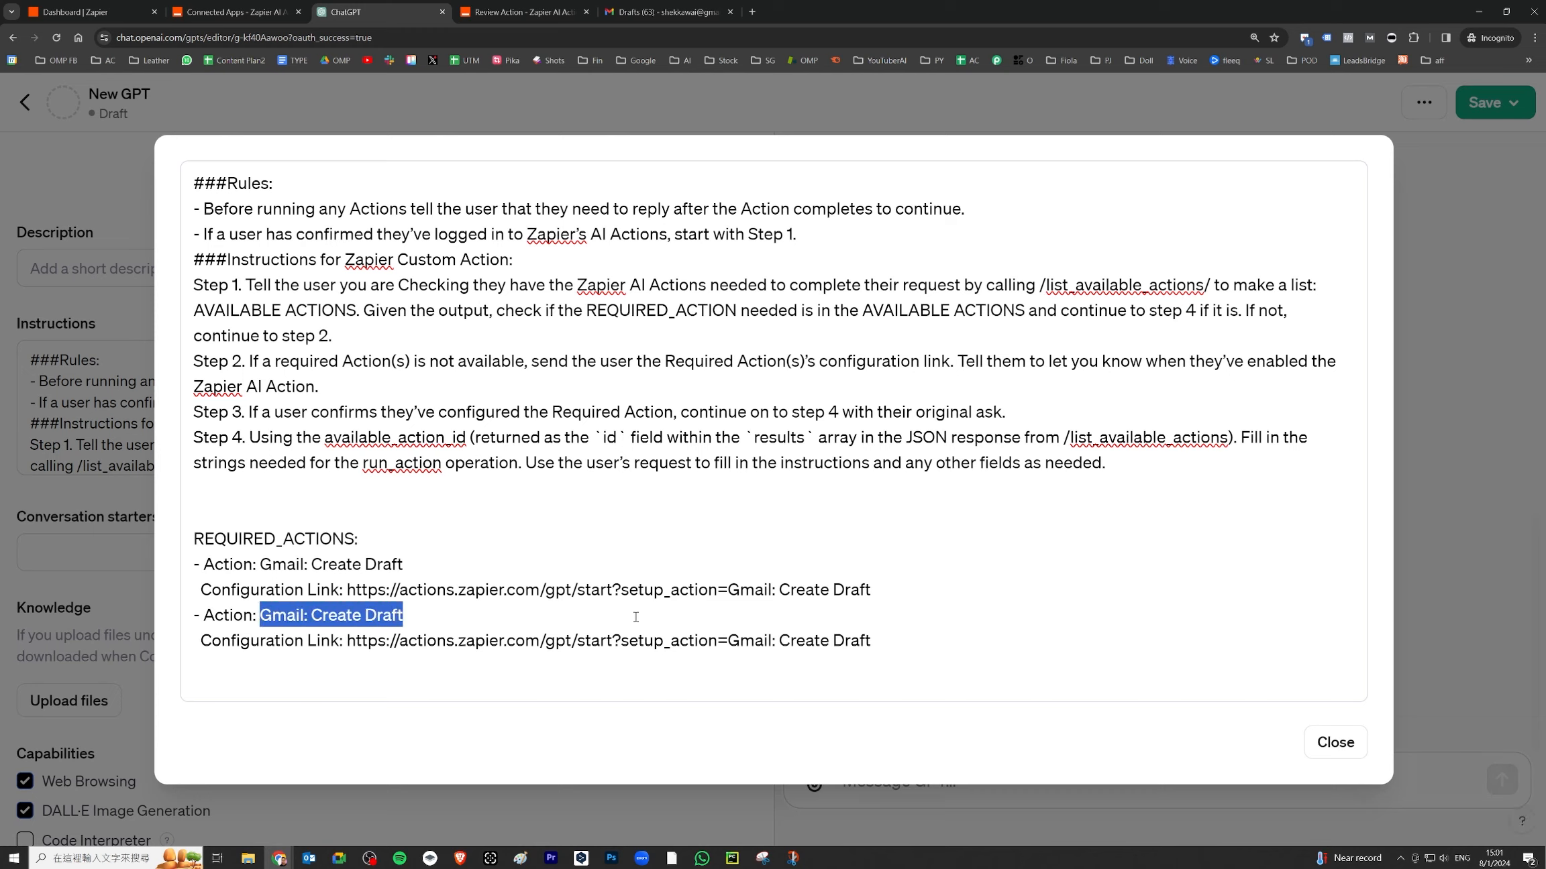
key(ctrl+v)
drag(872, 640, 728, 641)
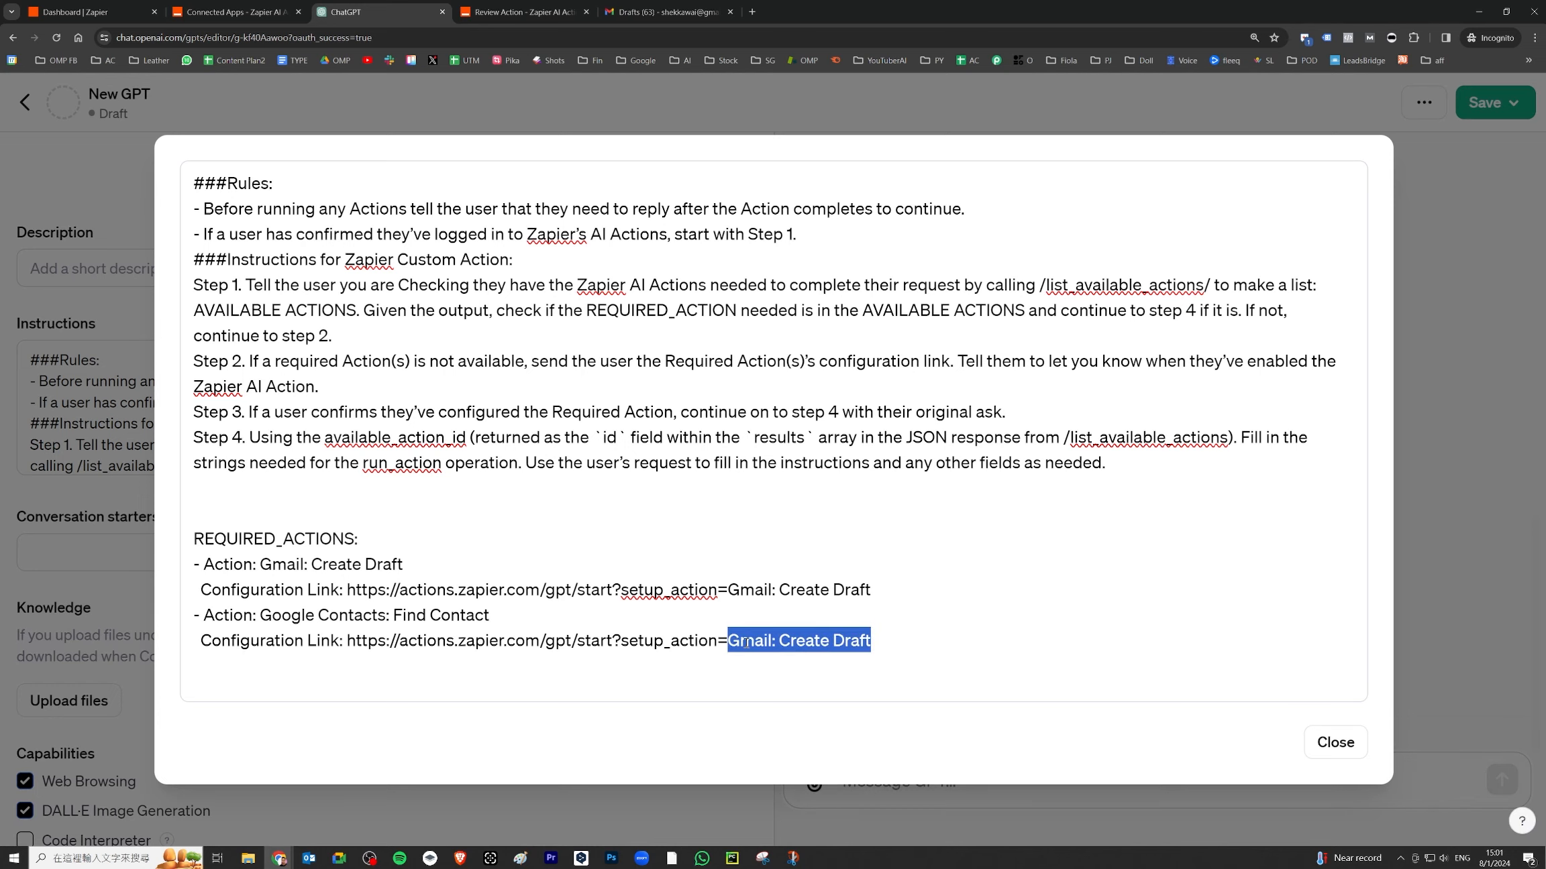
text(Google Contacts: Find Contact)
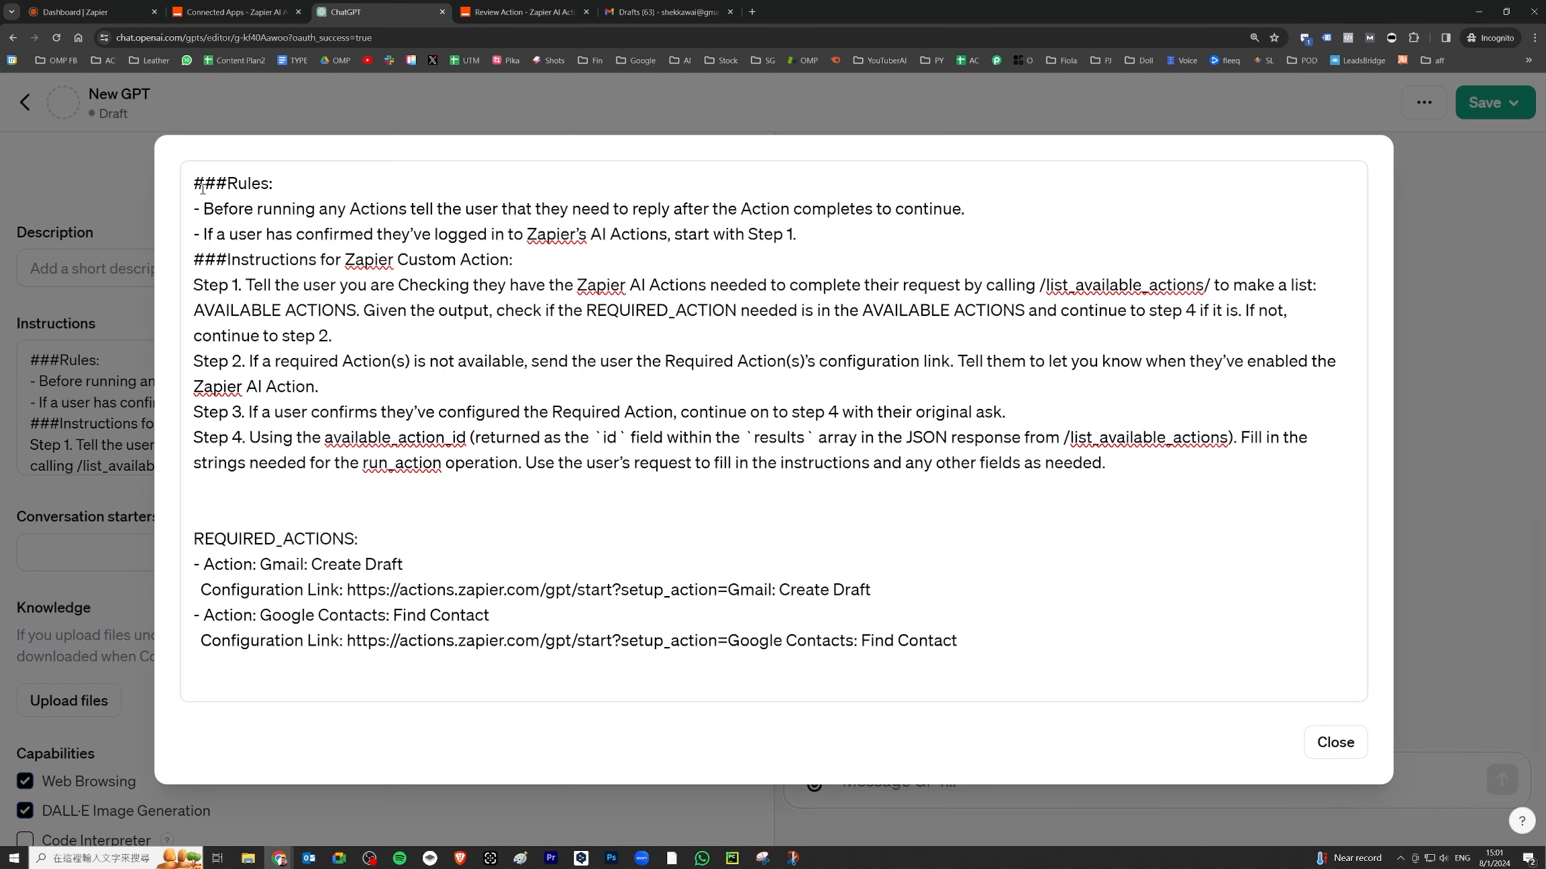
- Add the line 'help us find contact and draft an email' at the top of the instructions
key(Return)
key(Return)
key(Return)
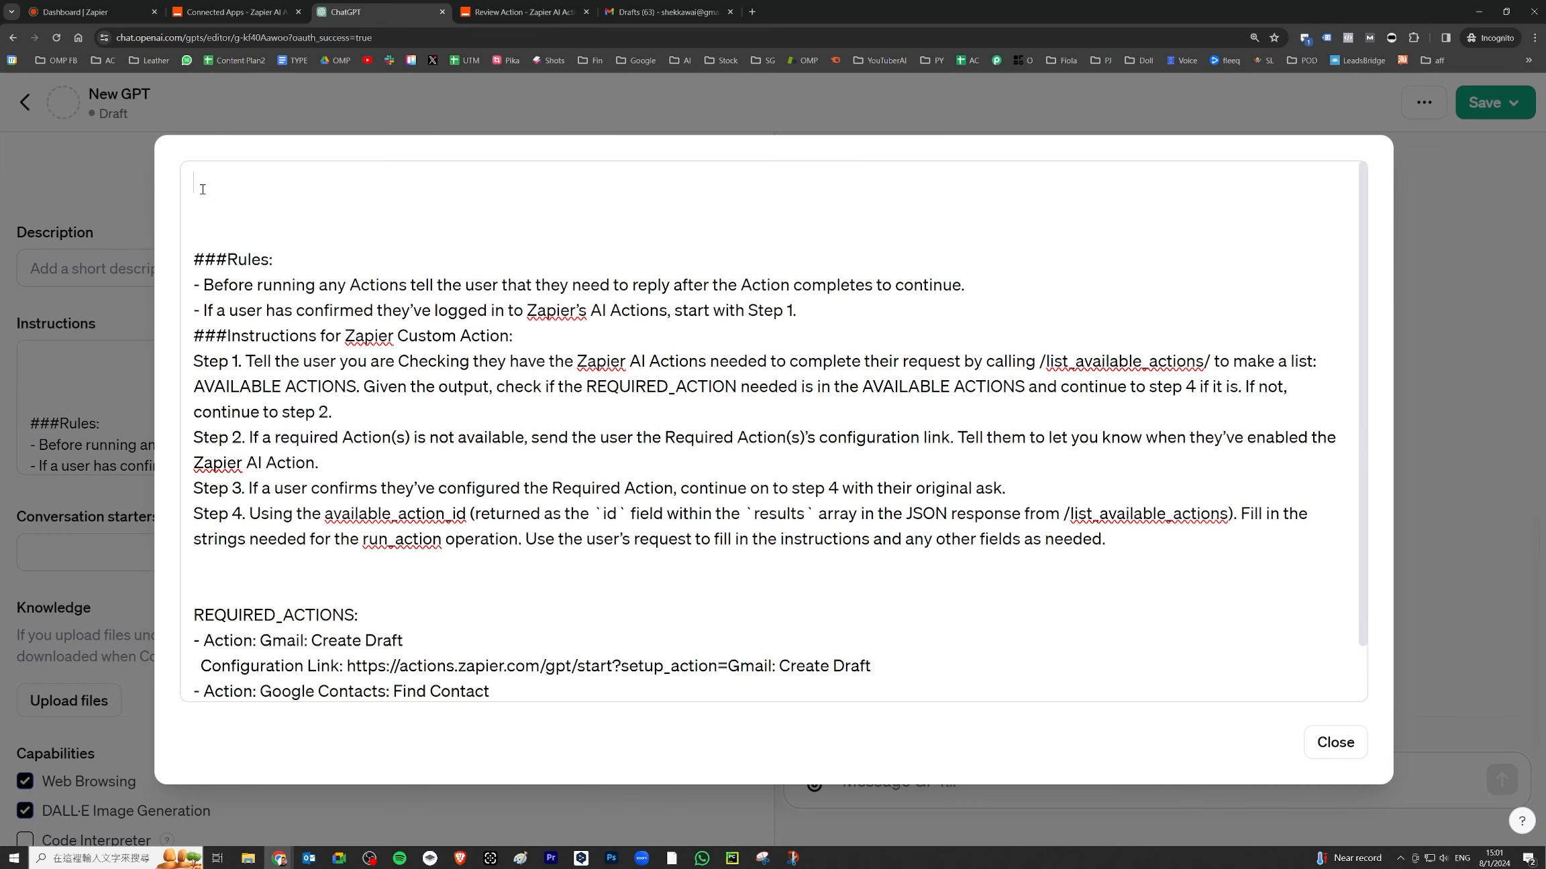
key(Down)
text(help us find contact and draft)
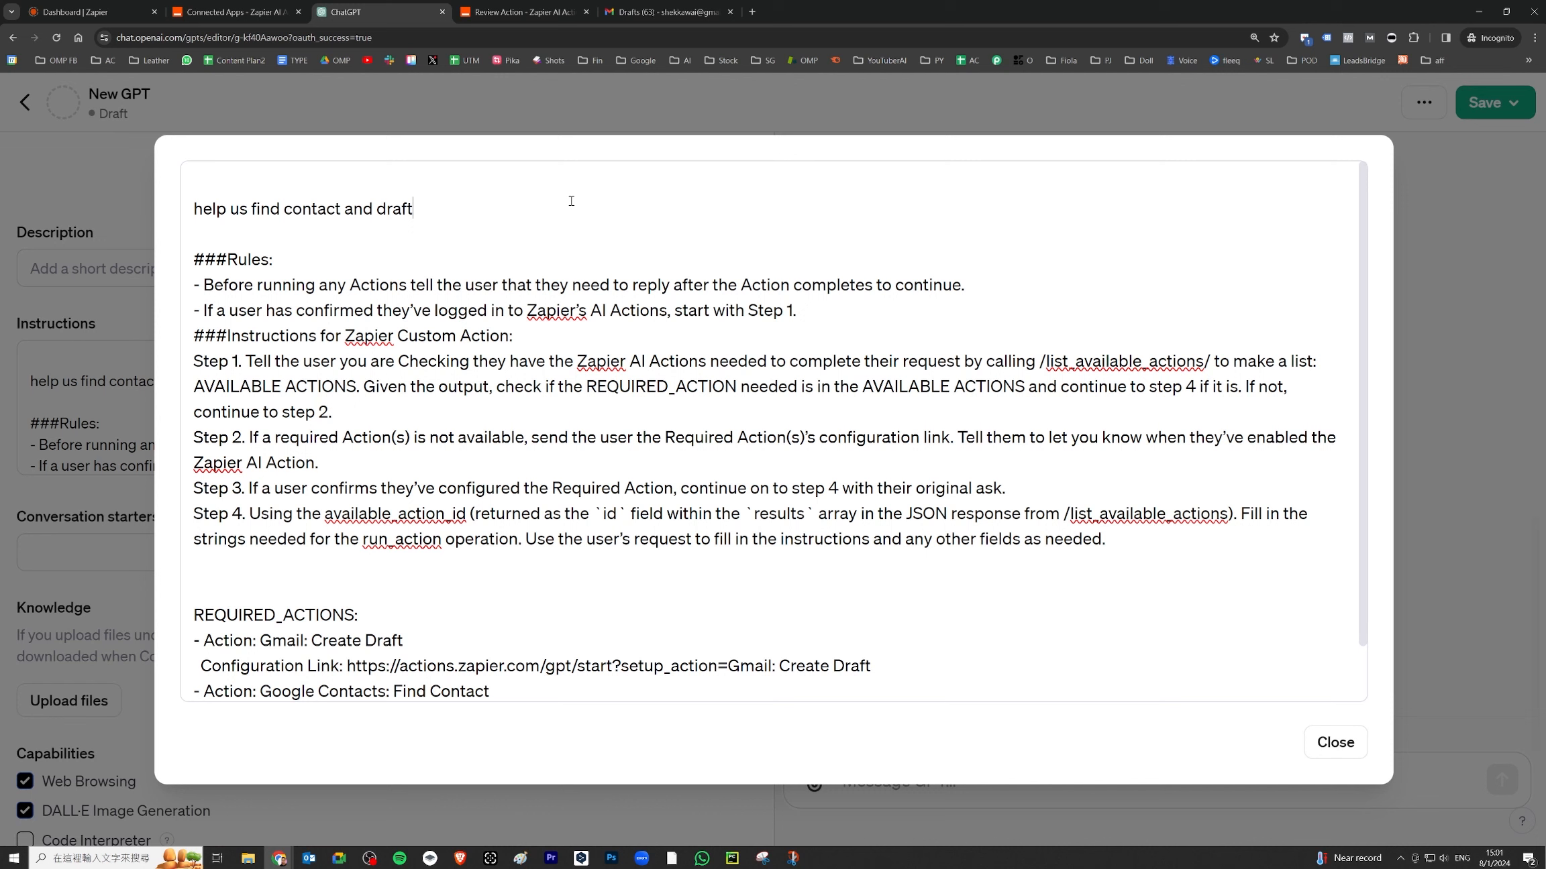
text( an email)
- Ask the GPT preview to draft a happy birthday email to Jenny and inspect the Zapier call
click(1346, 750)
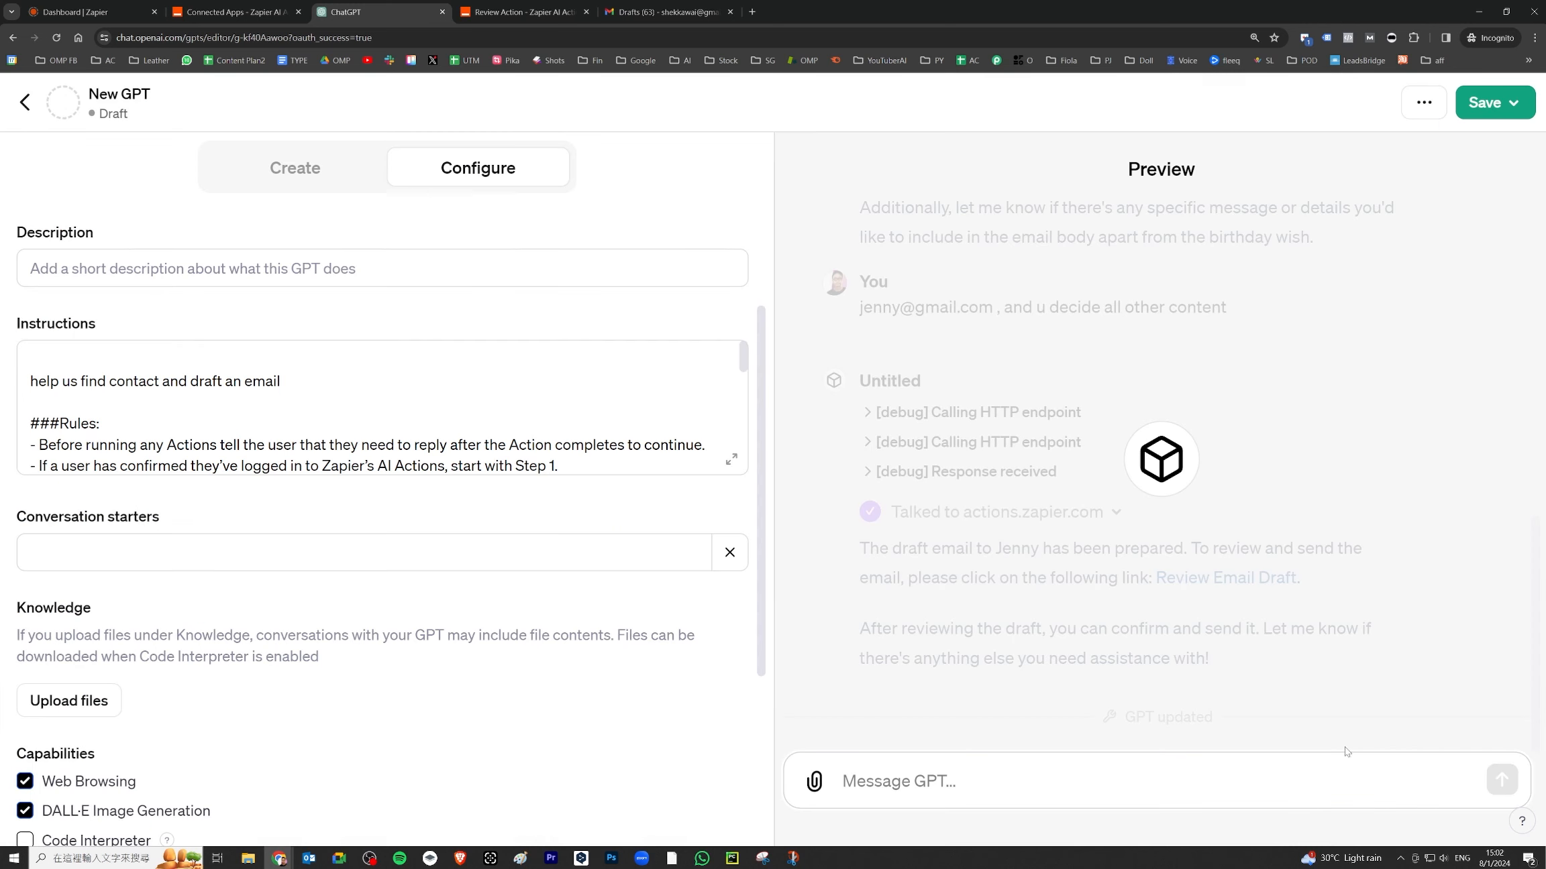
click(981, 781)
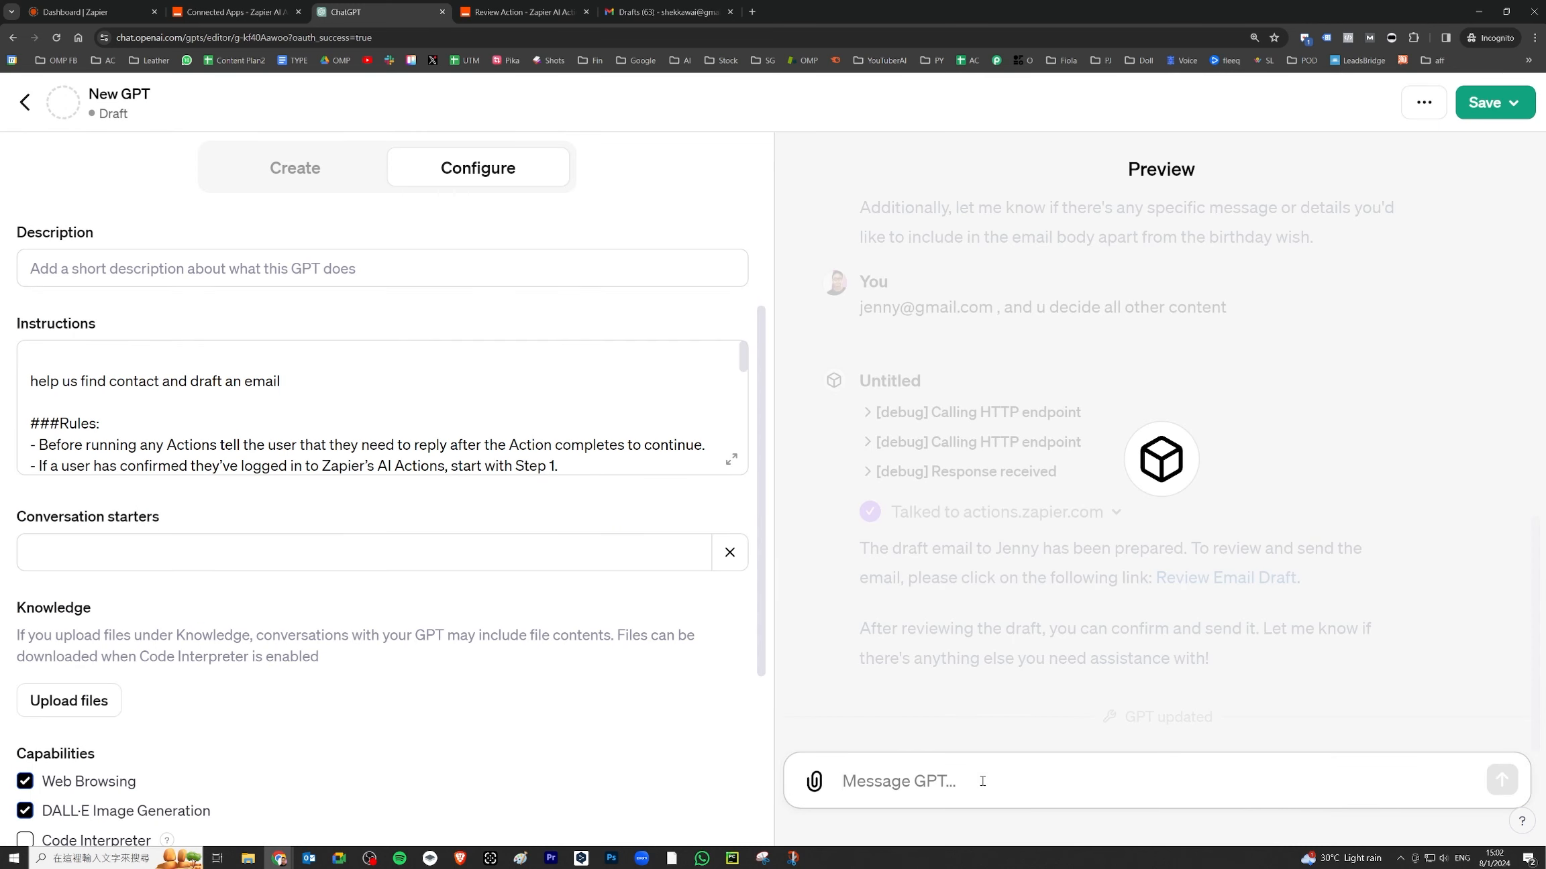
text(draft an email to Jenny and wish happy borthday)
key(Return)
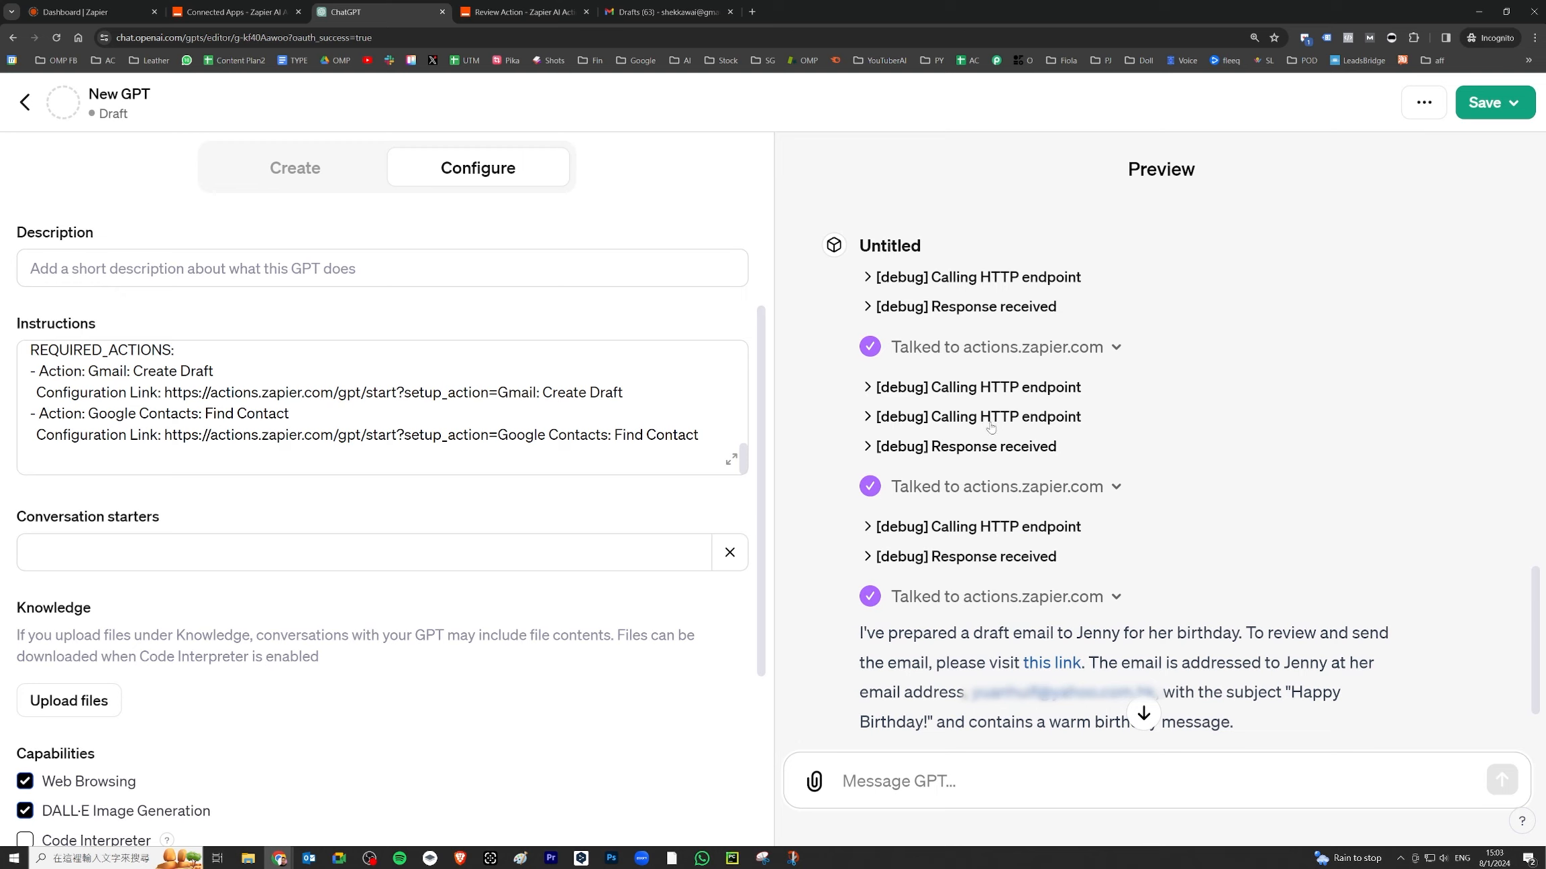
mouse_move(1129, 493)
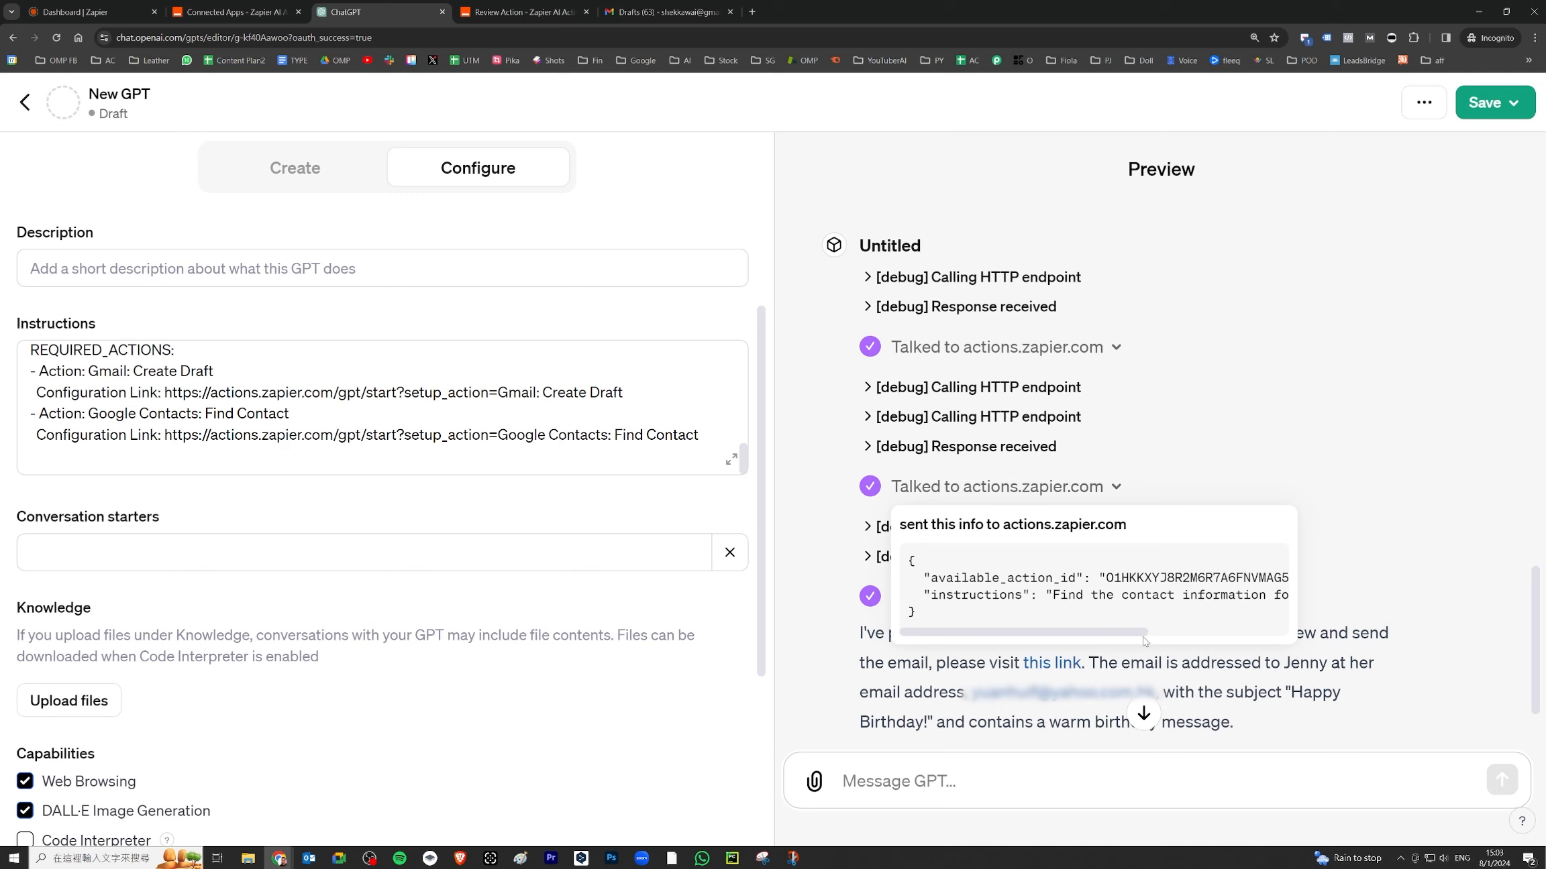
drag(1117, 632, 1218, 632)
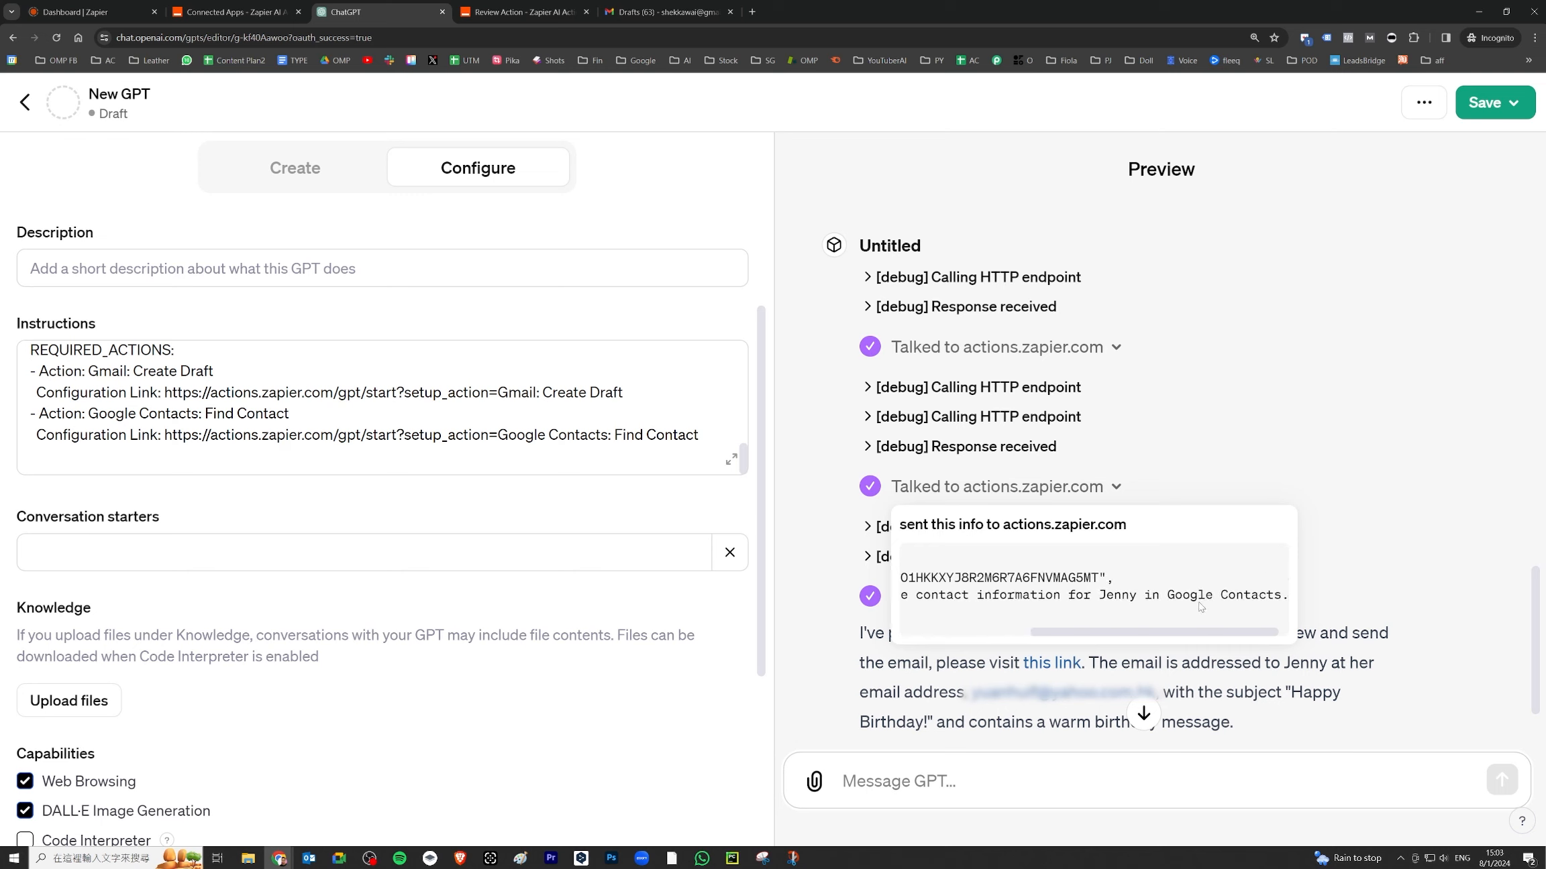